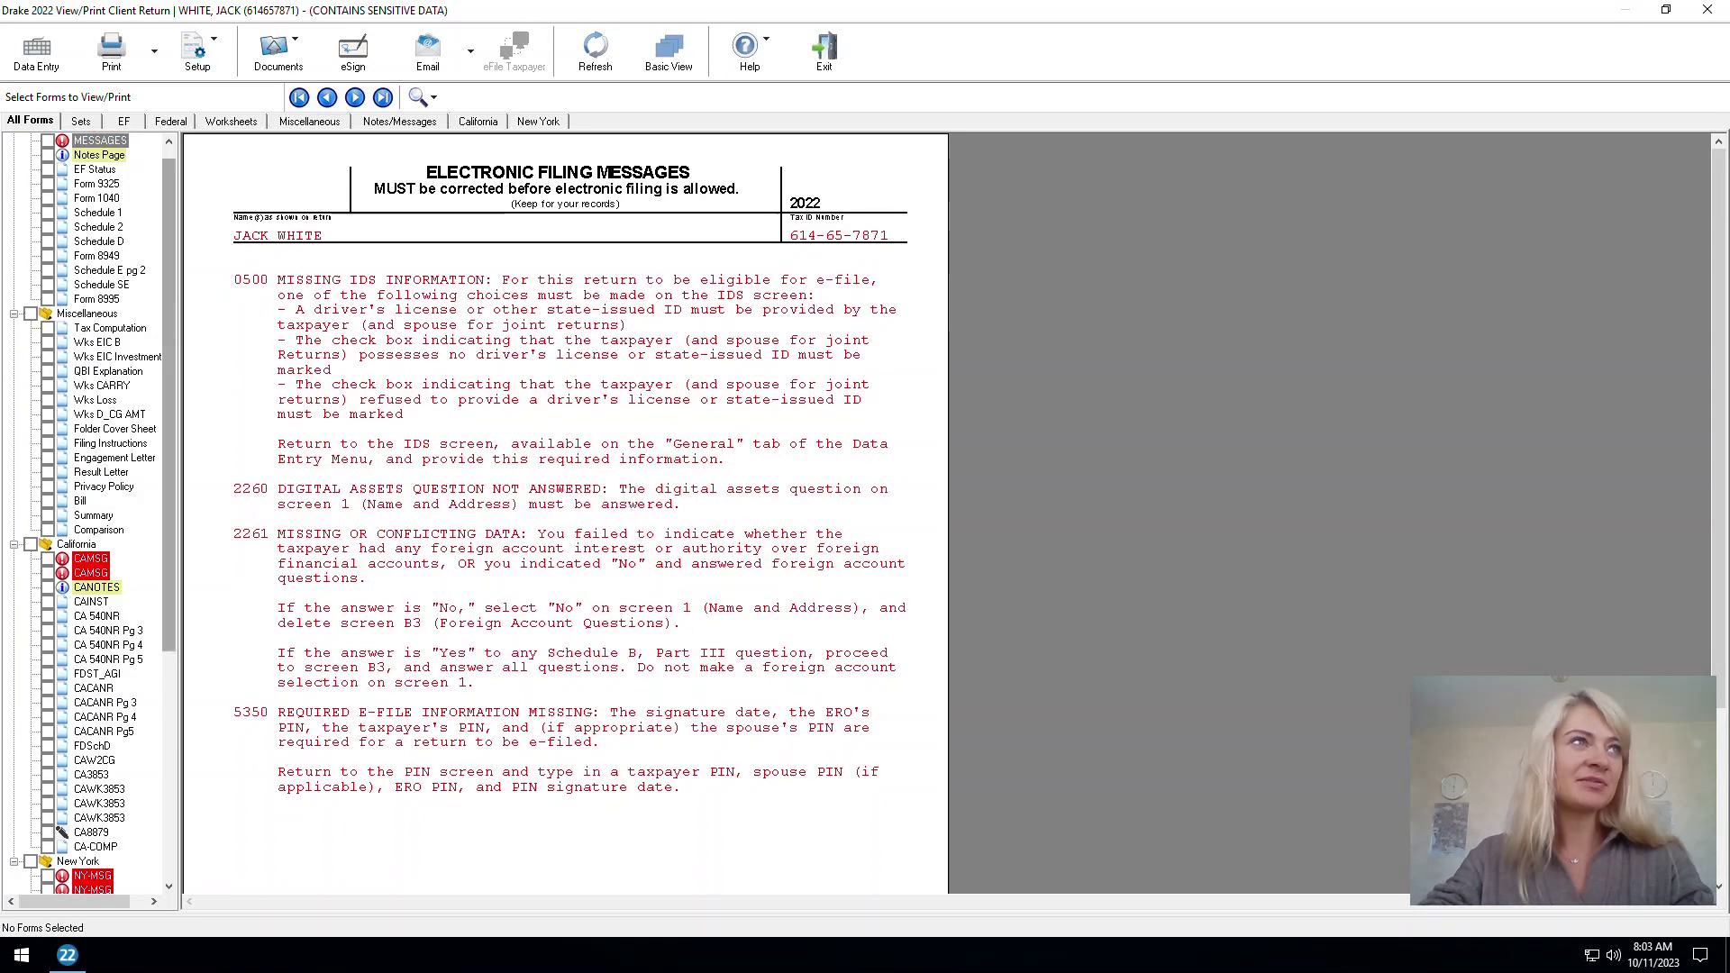
Return to Data Entry and calculate: federal refund 2,830, CA540NR refund 1,539, NY201 owes 417
{"action": "scroll", "coordinate": [90, 505], "scroll_direction": "up", "scroll_amount": 1}
{"action": "left_click", "coordinate": [36, 54]}
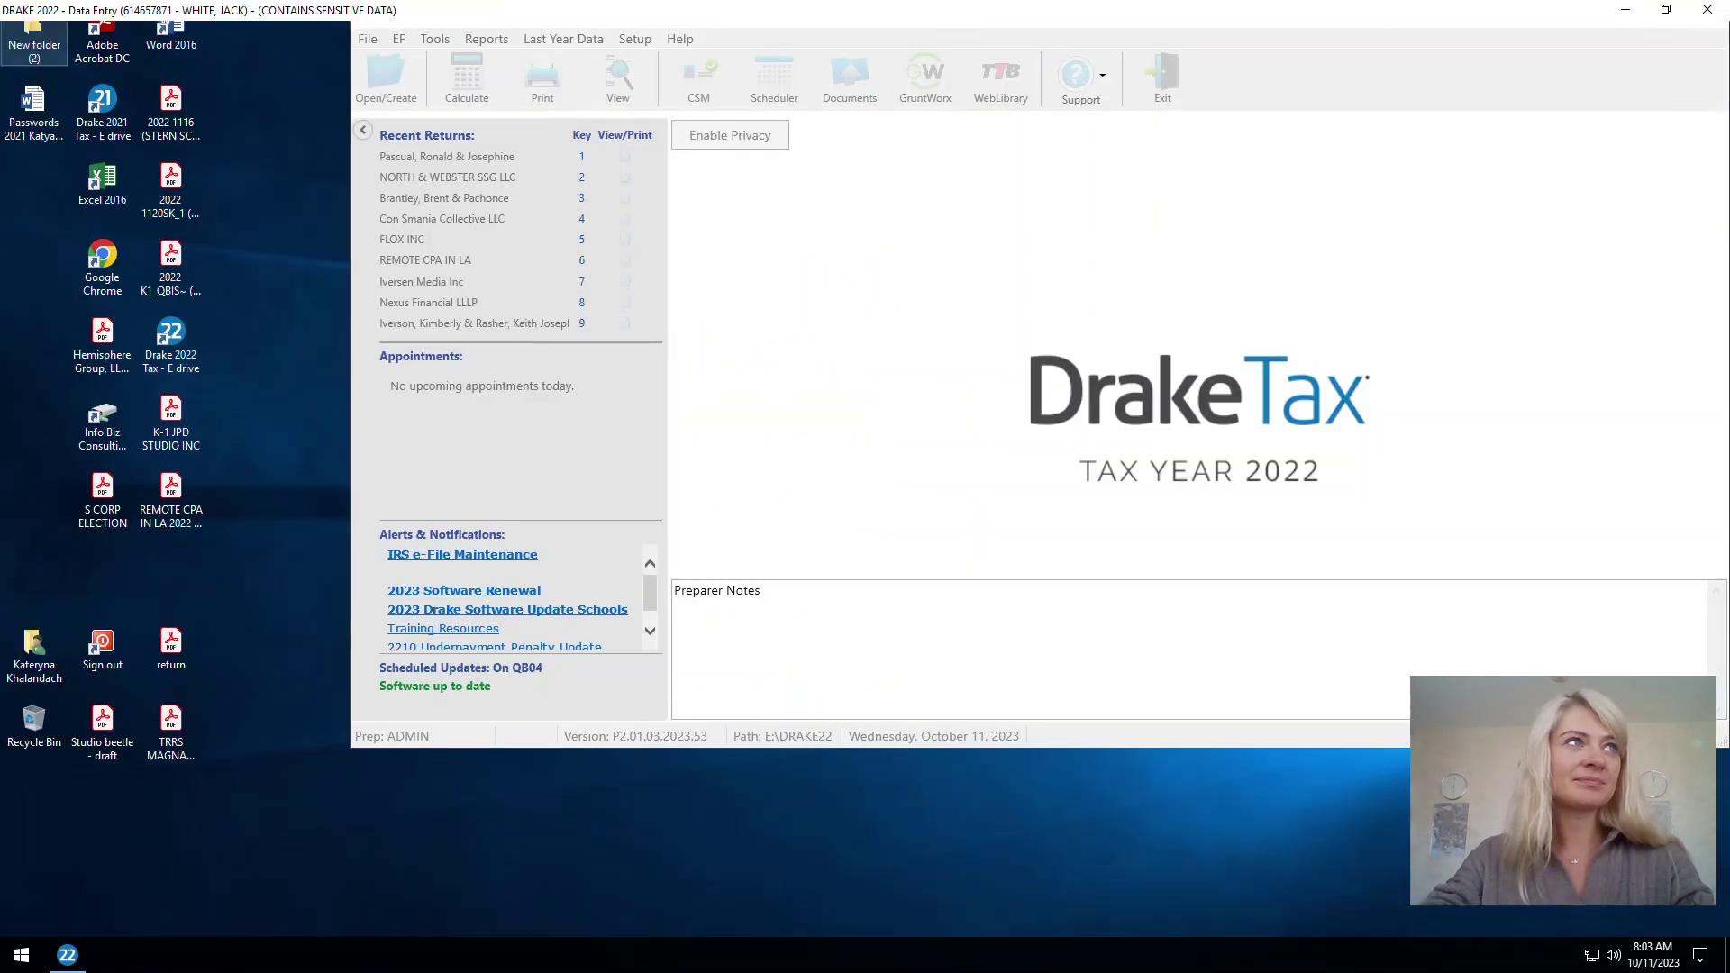
{"action": "key", "text": "ctrl+c"}
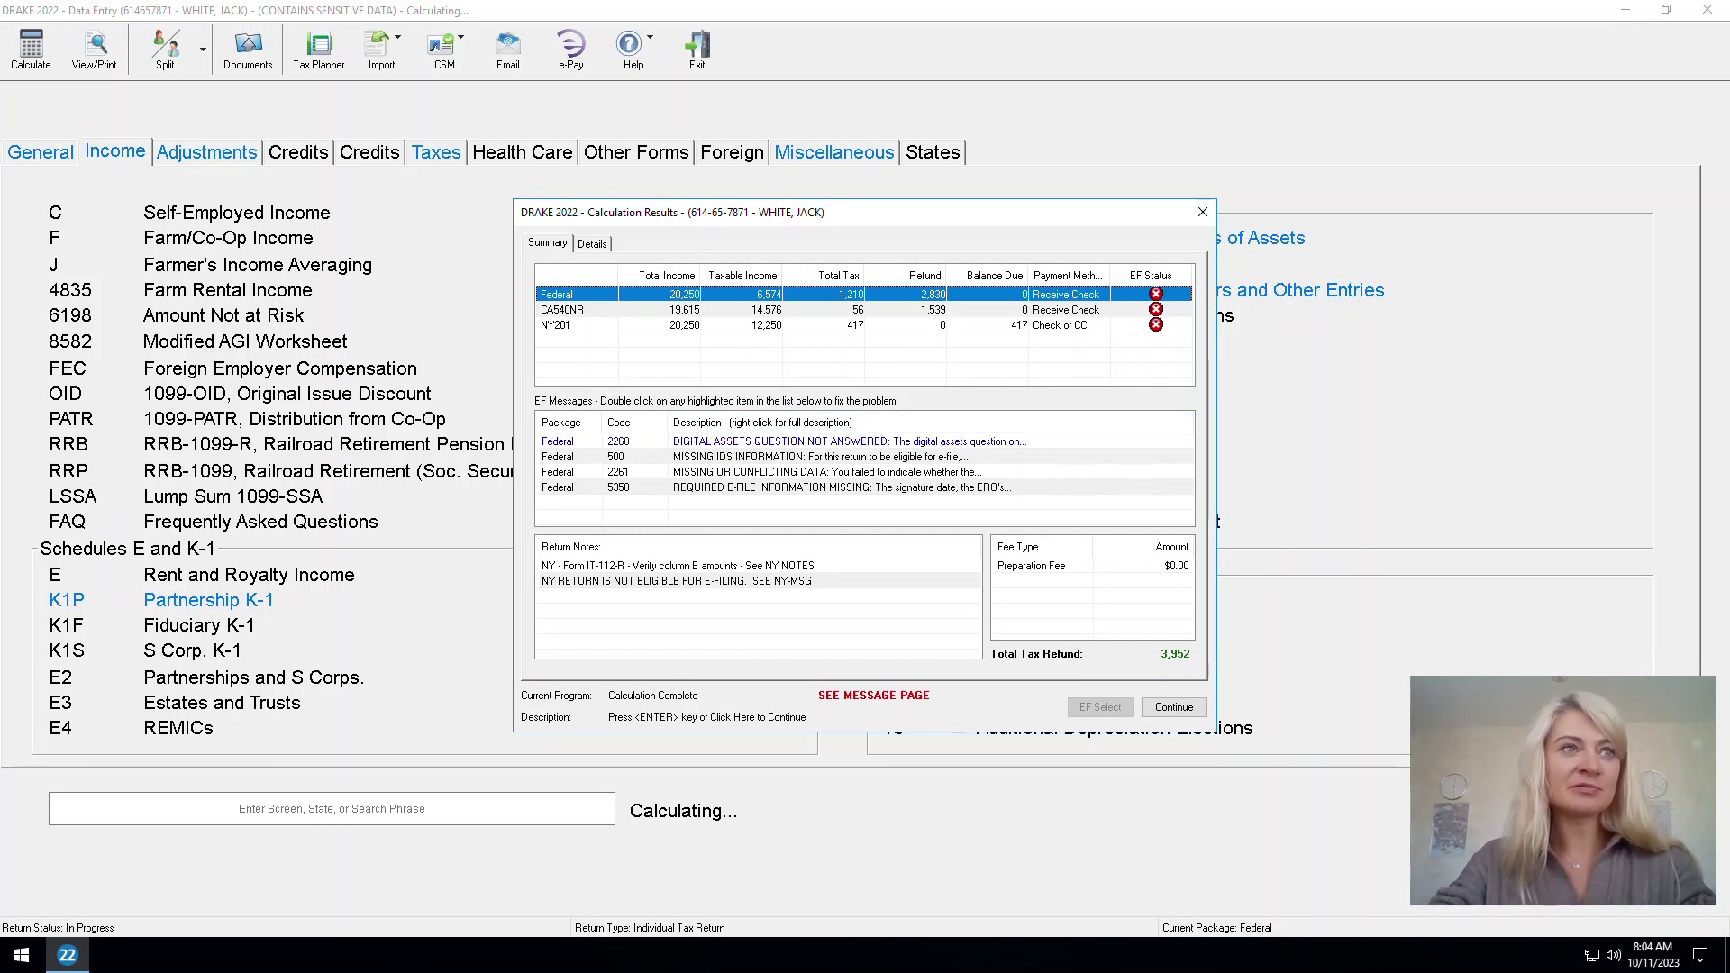
Open screen 1 from EF message 2260 and answer Yes to the 2022 digital assets question
{"action": "double_click", "coordinate": [811, 441]}
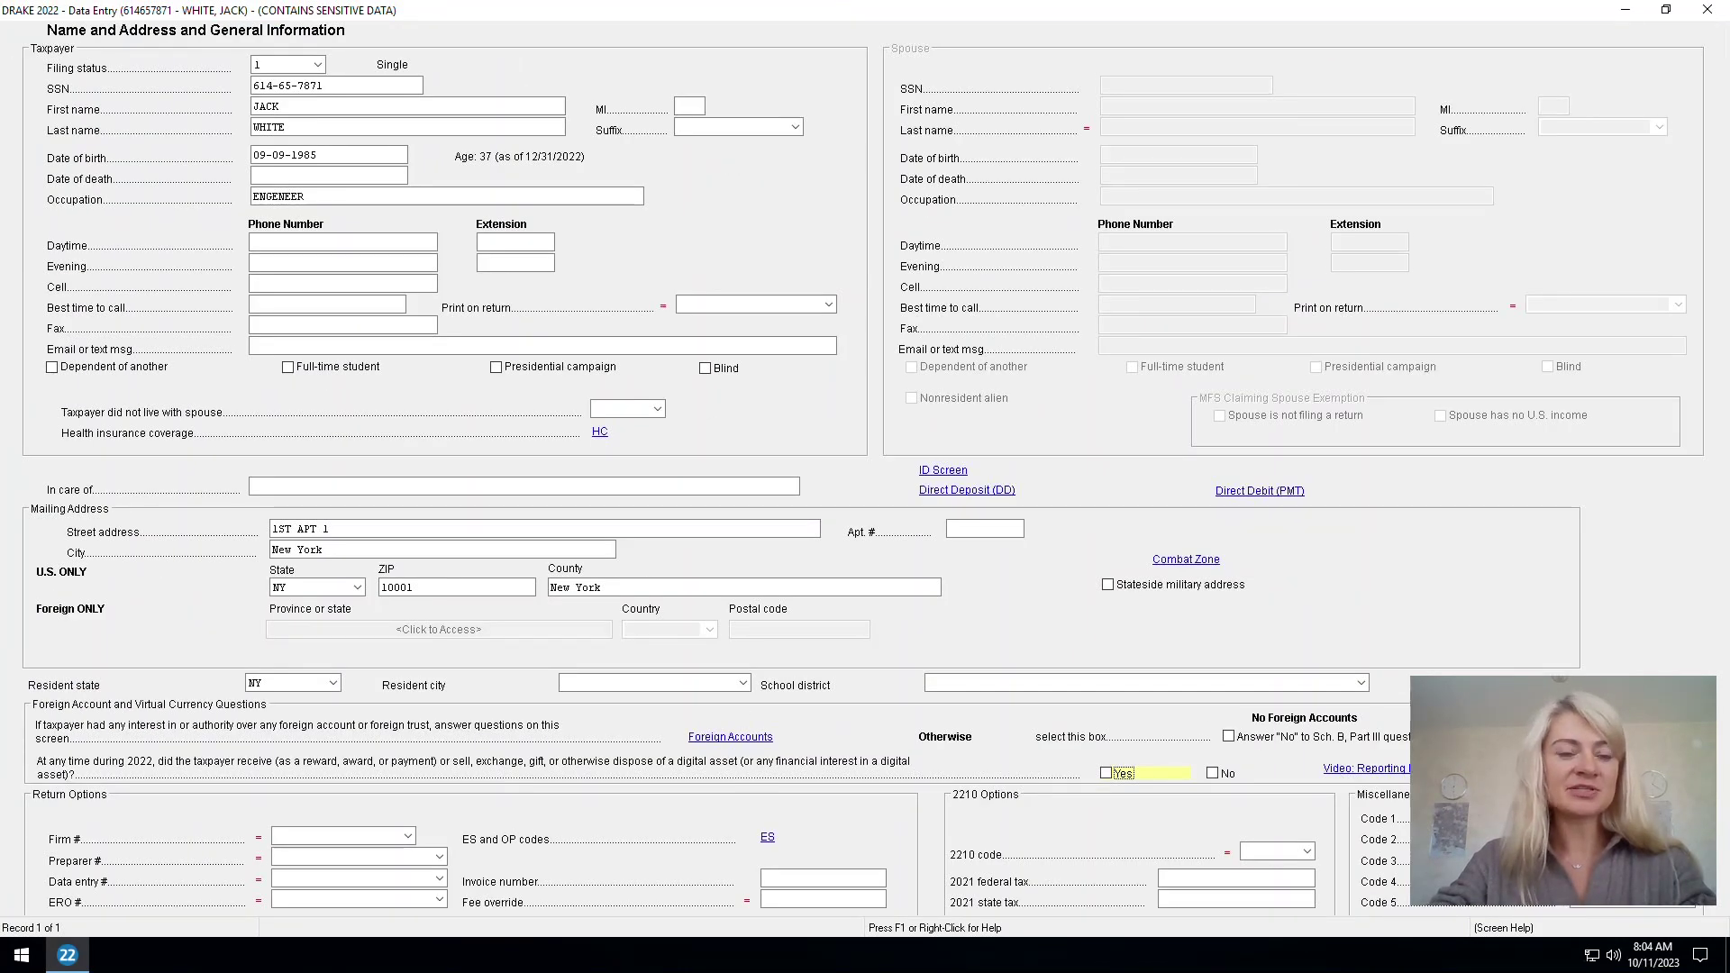
{"action": "key", "text": "Escape"}
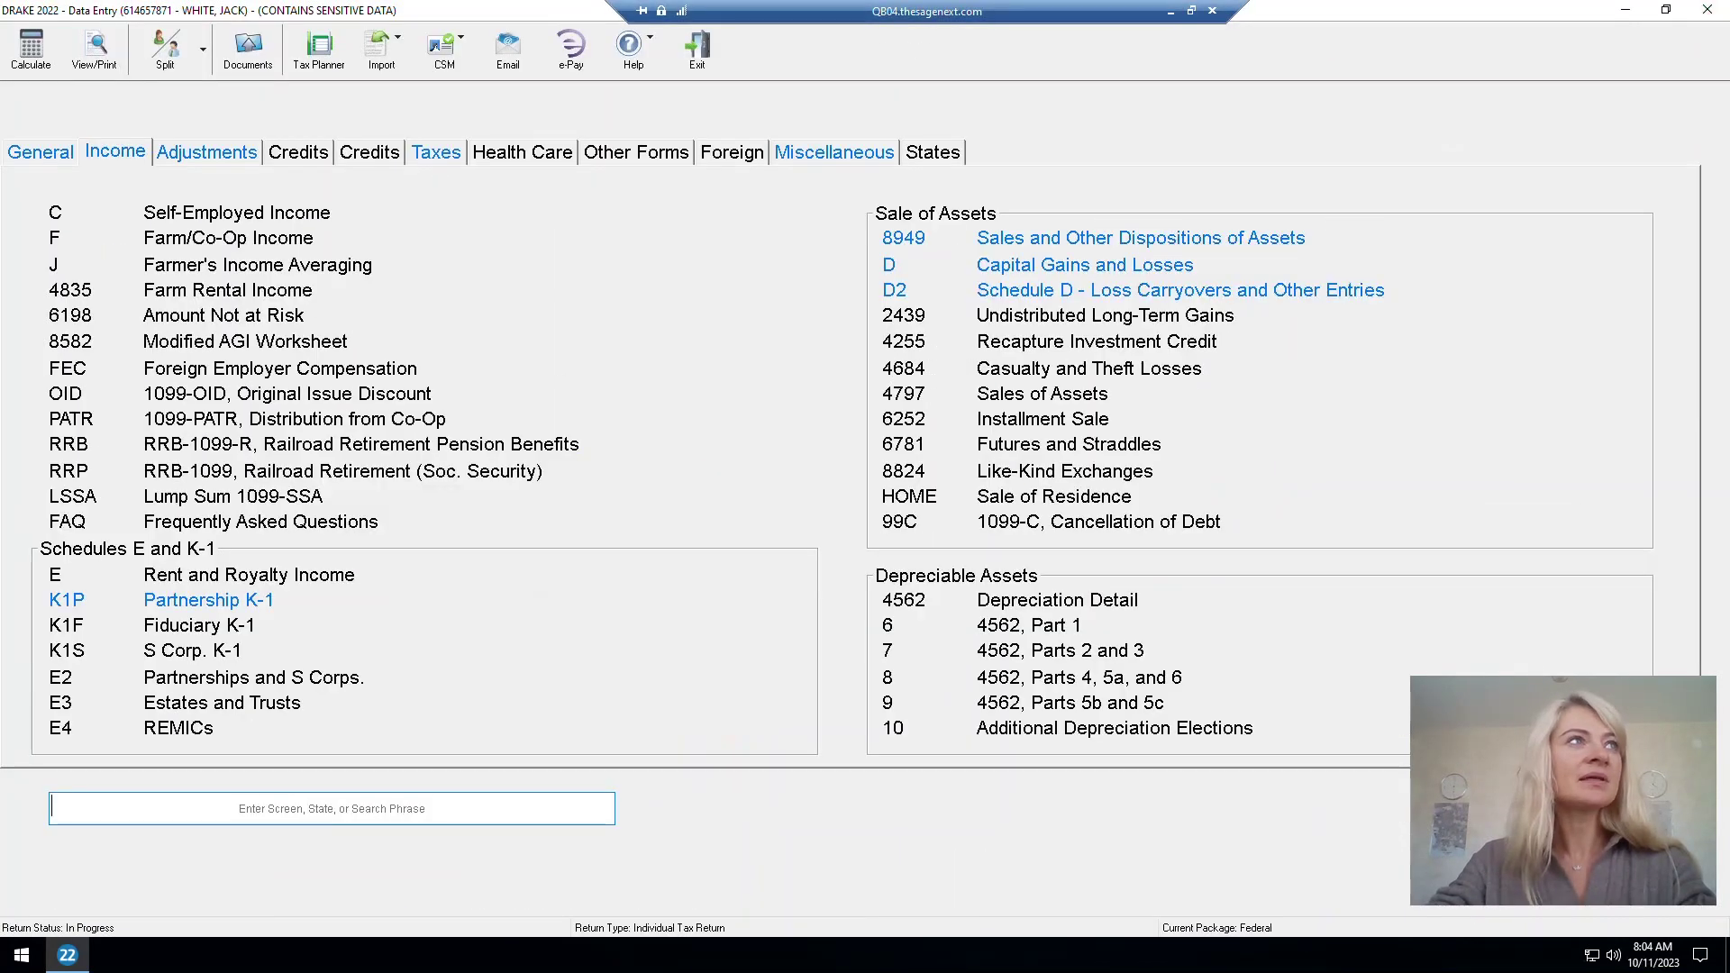
{"action": "left_click", "coordinate": [31, 47]}
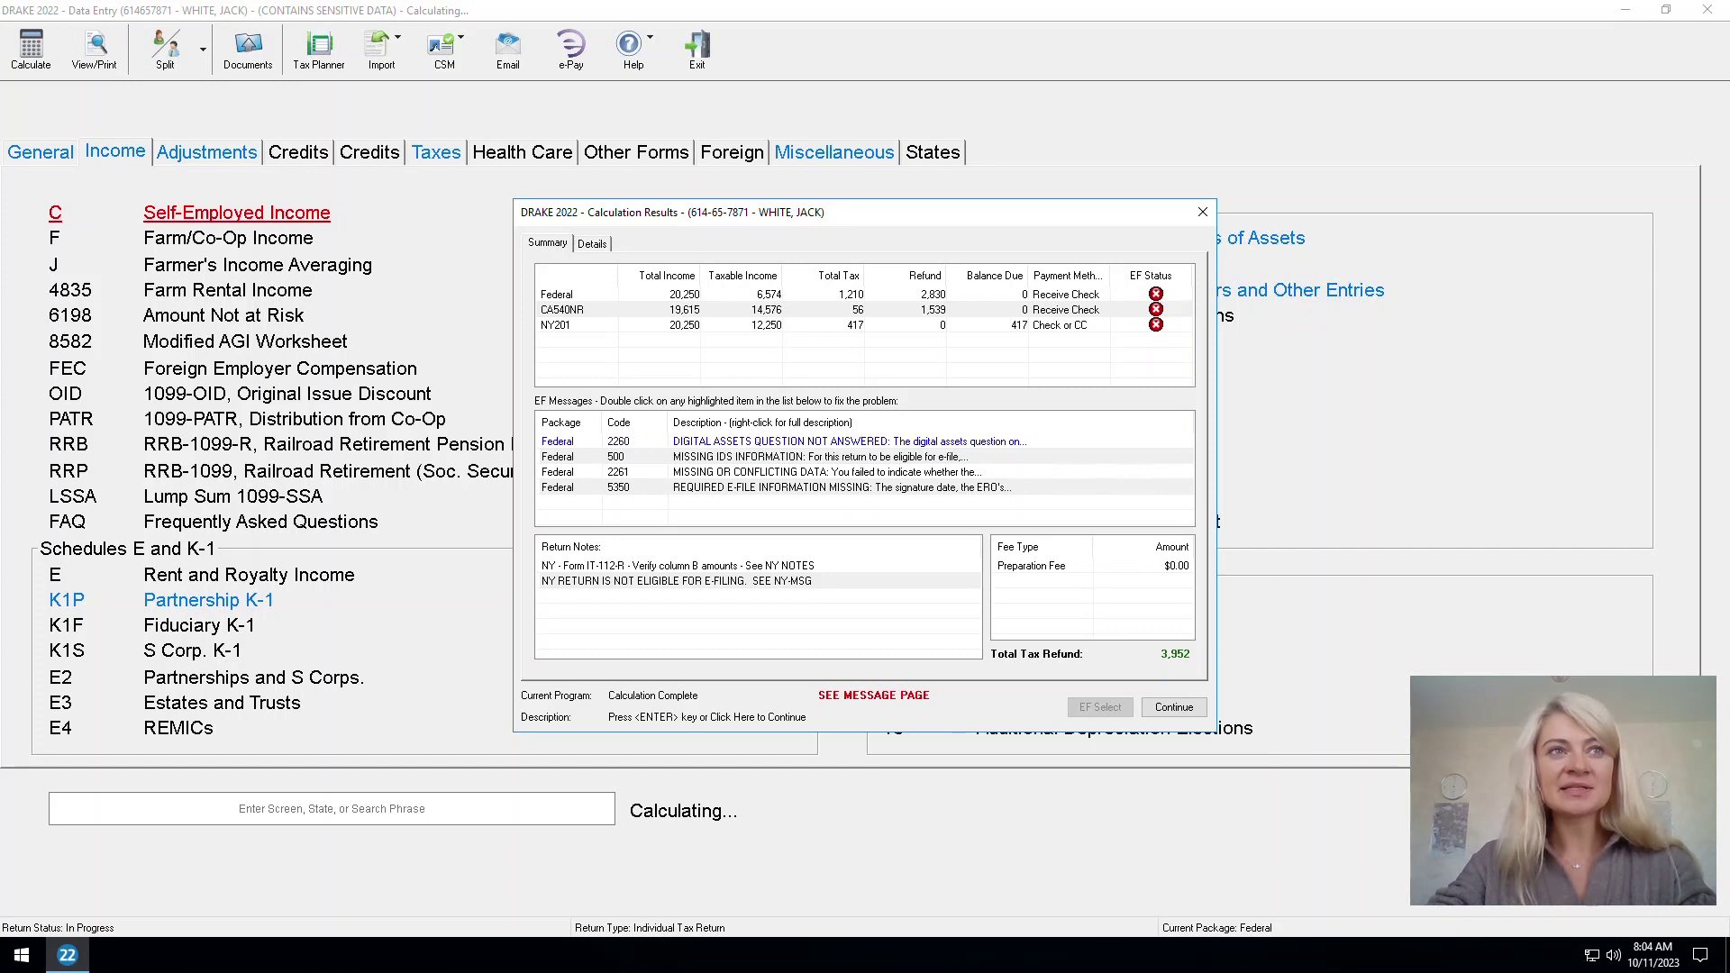
{"action": "double_click", "coordinate": [811, 441]}
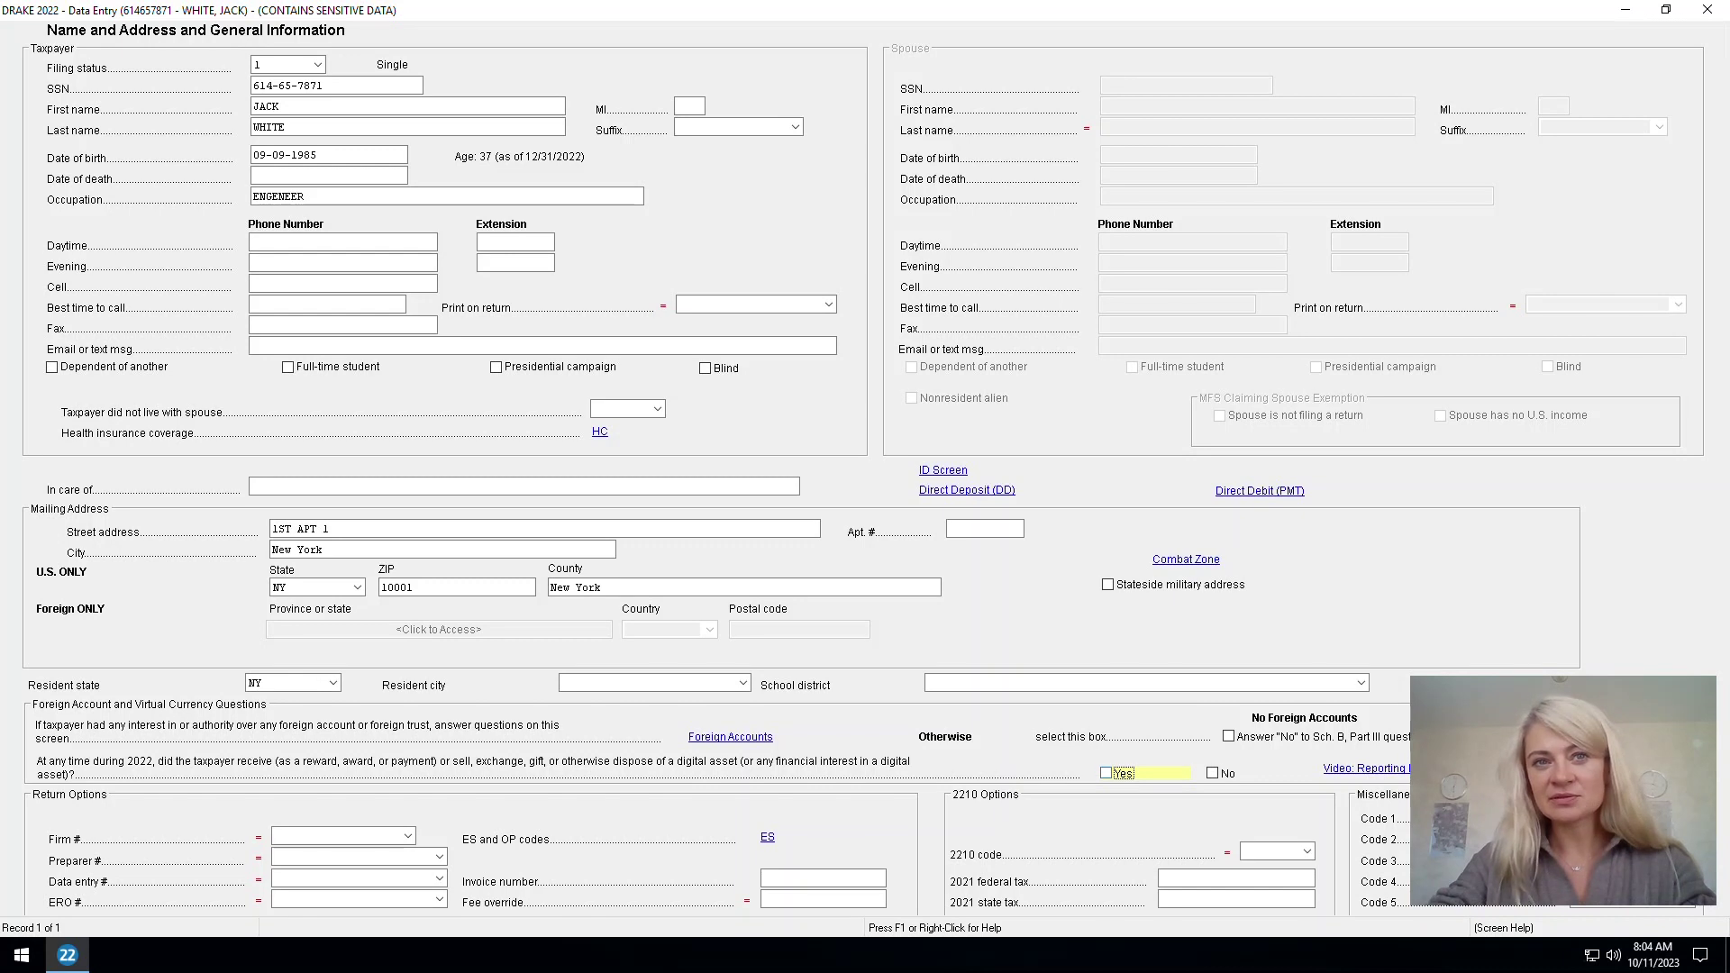
{"action": "left_click", "coordinate": [1212, 773]}
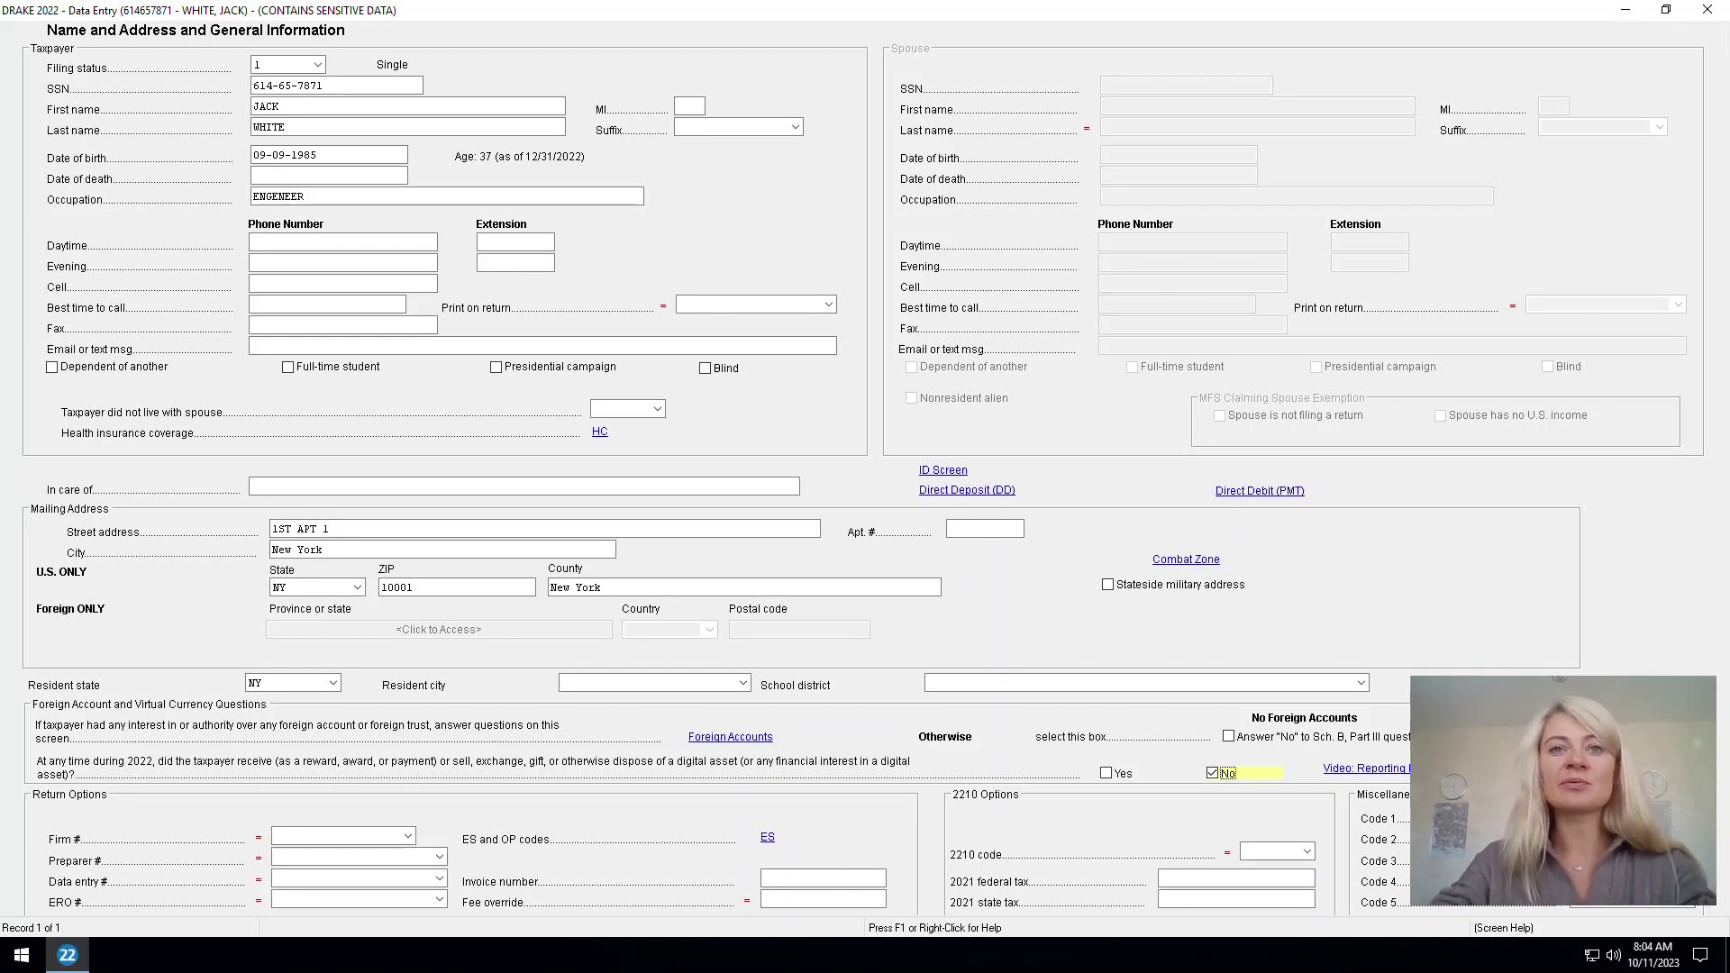
{"action": "left_click", "coordinate": [1106, 774]}
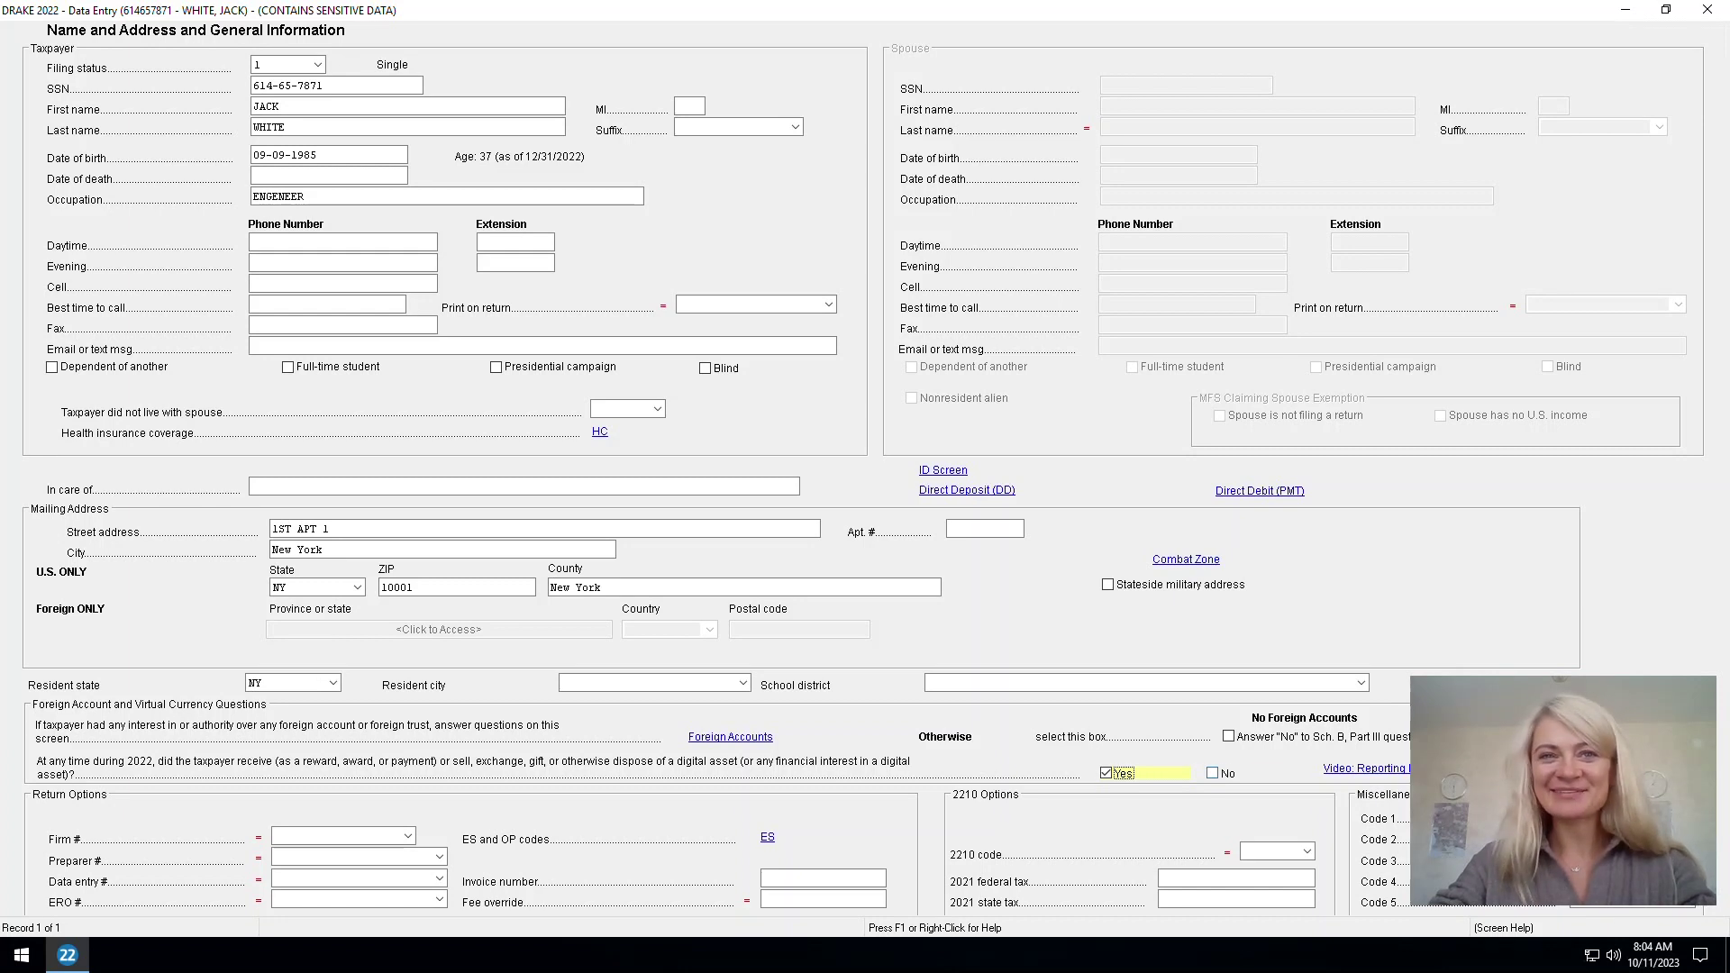
Recalculate the return and read the full text of e-file message 500
{"action": "left_click", "coordinate": [1707, 9]}
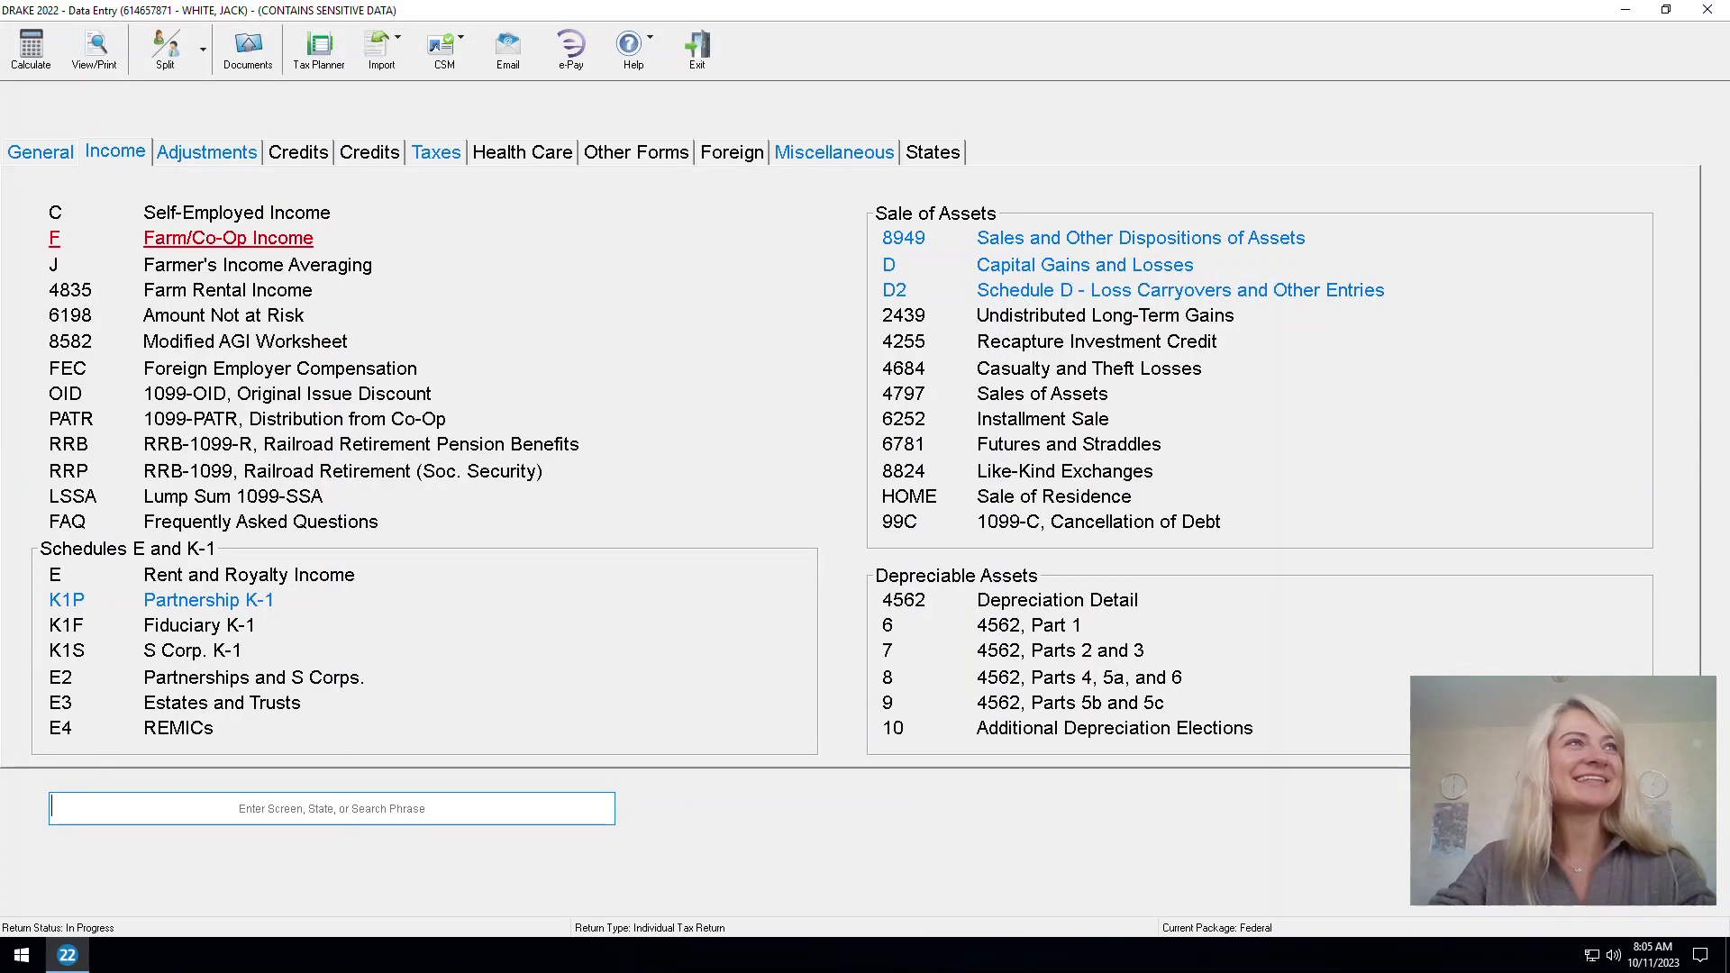
{"action": "left_click", "coordinate": [31, 47]}
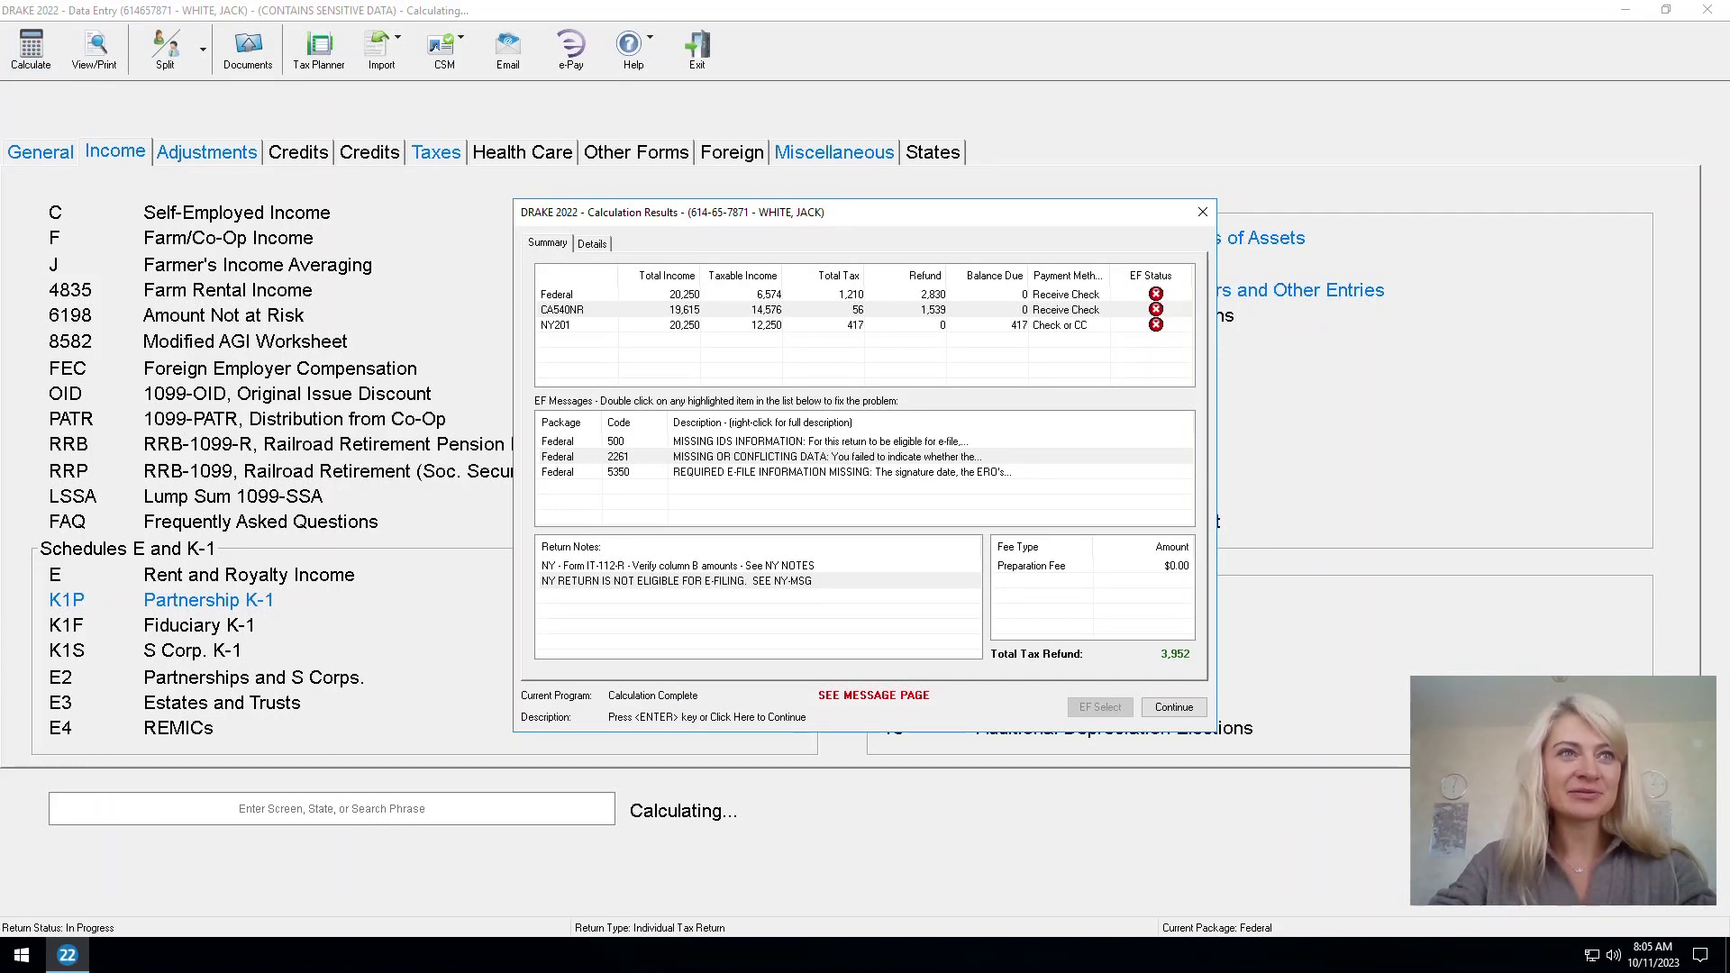
{"action": "right_click", "coordinate": [797, 443]}
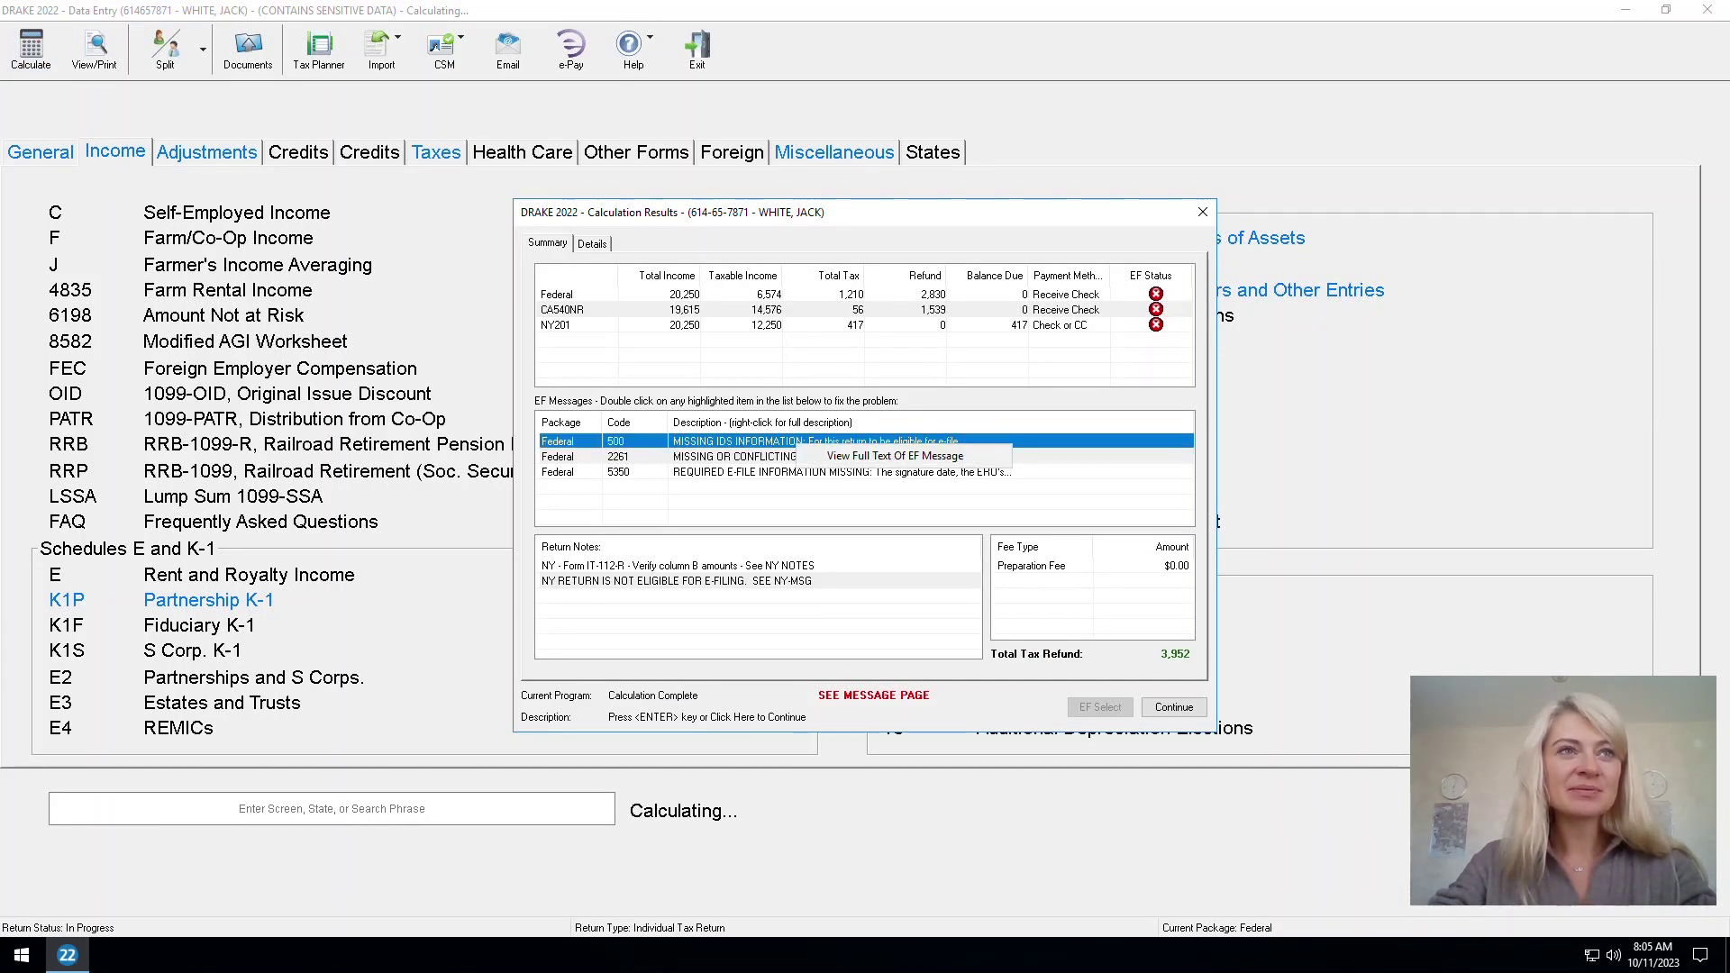
{"action": "left_click", "coordinate": [894, 456]}
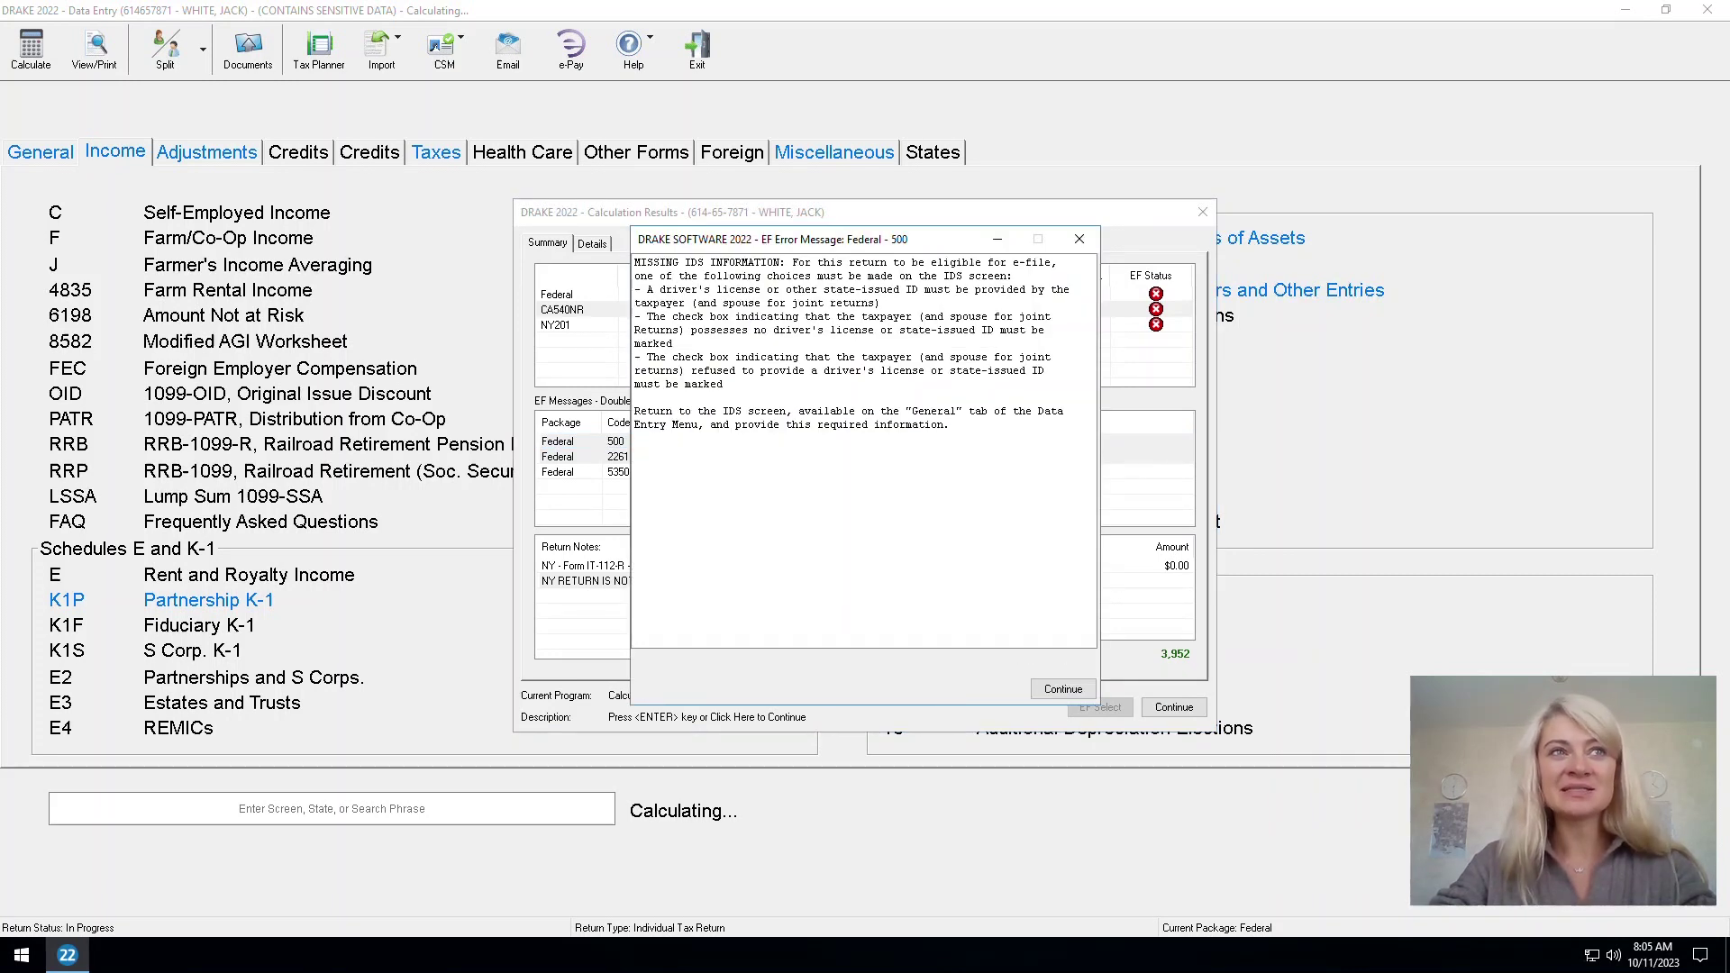
{"action": "left_click", "coordinate": [1079, 239]}
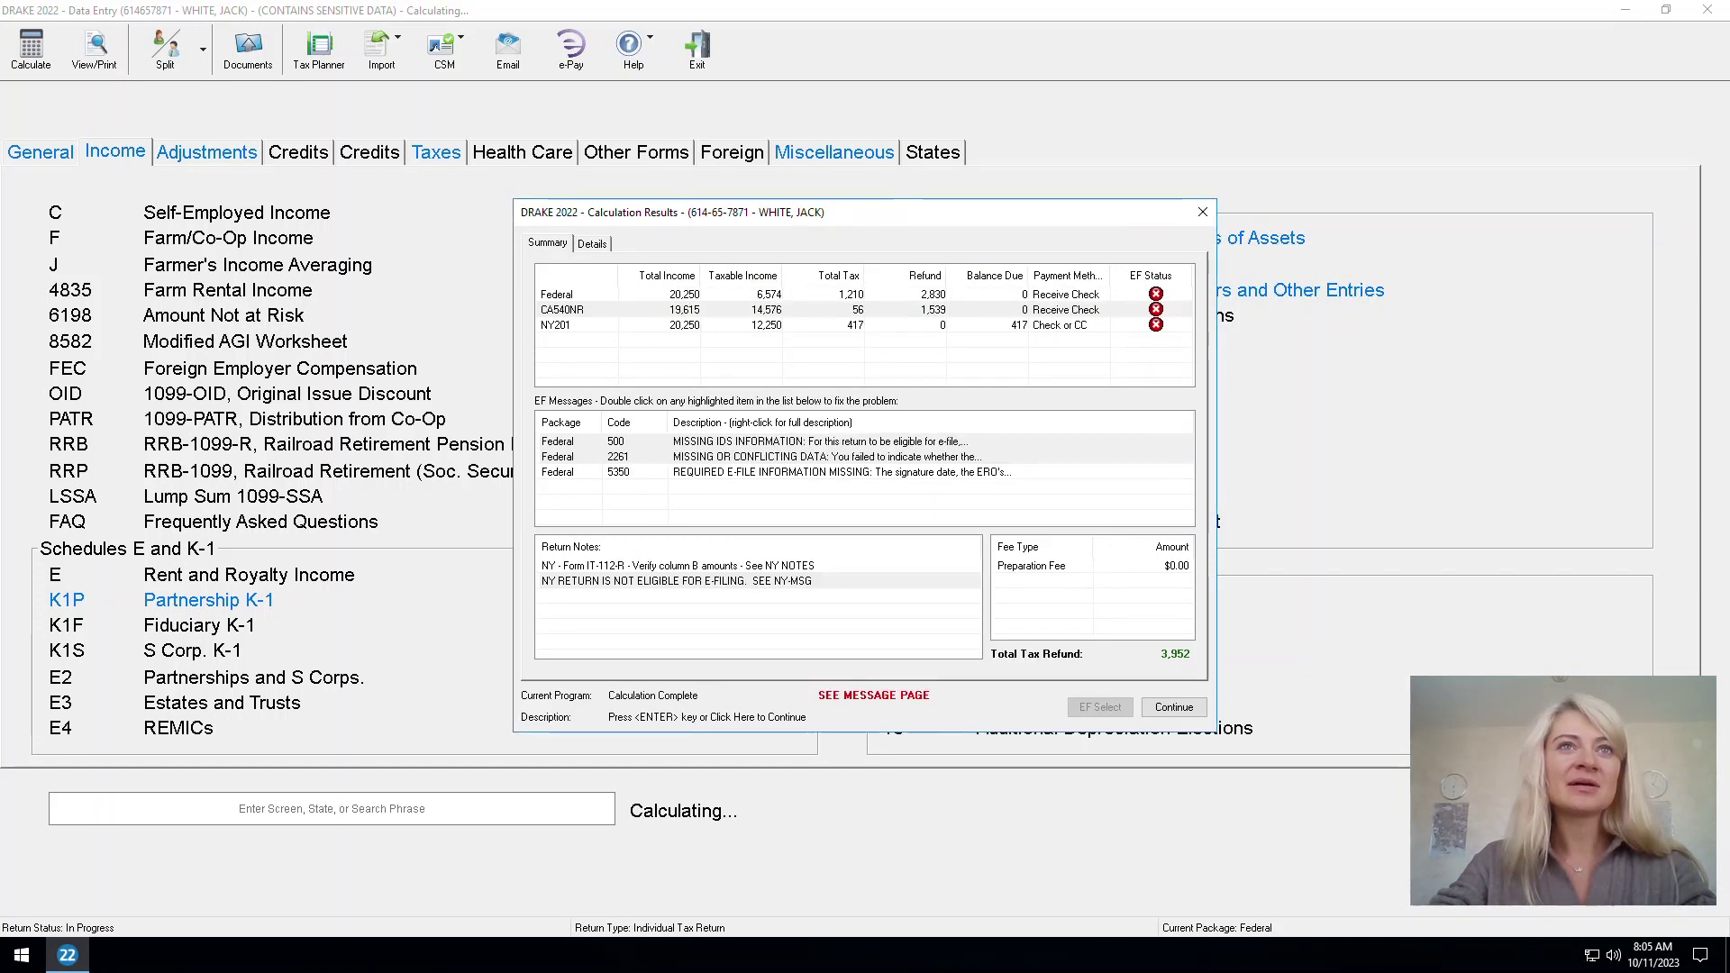
{"action": "key", "text": "Return"}
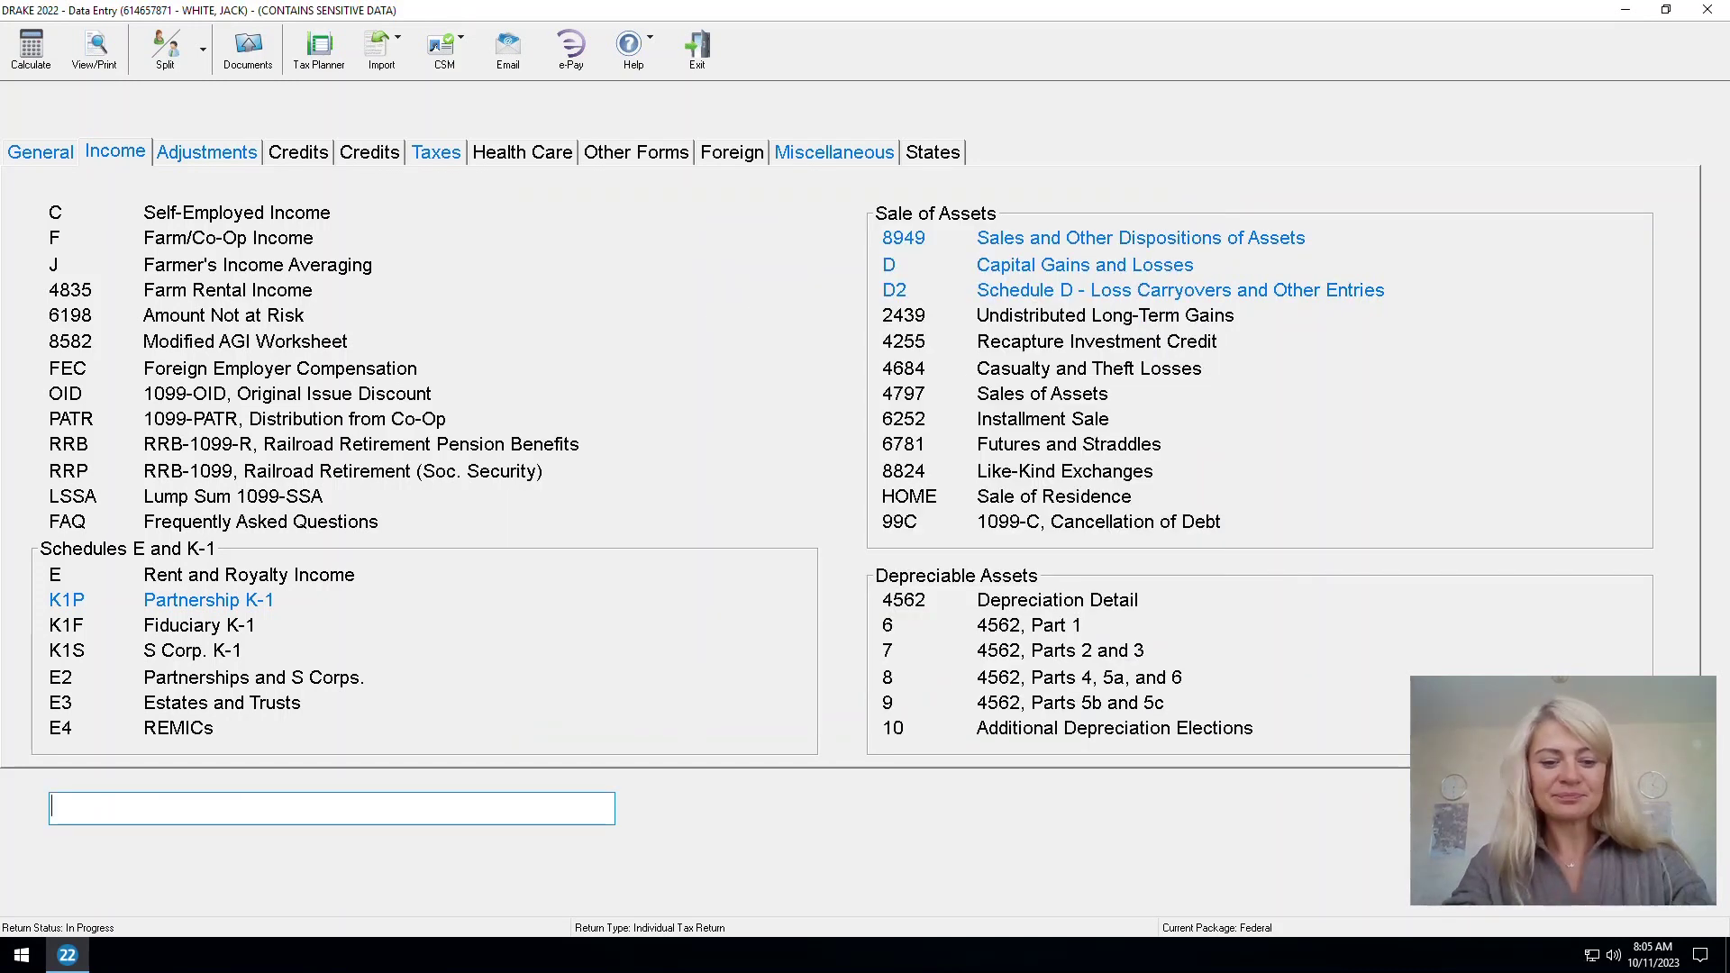
On the IDS screen, mark that the taxpayer provided no driver's license or photo ID
{"action": "type", "text": "i"}
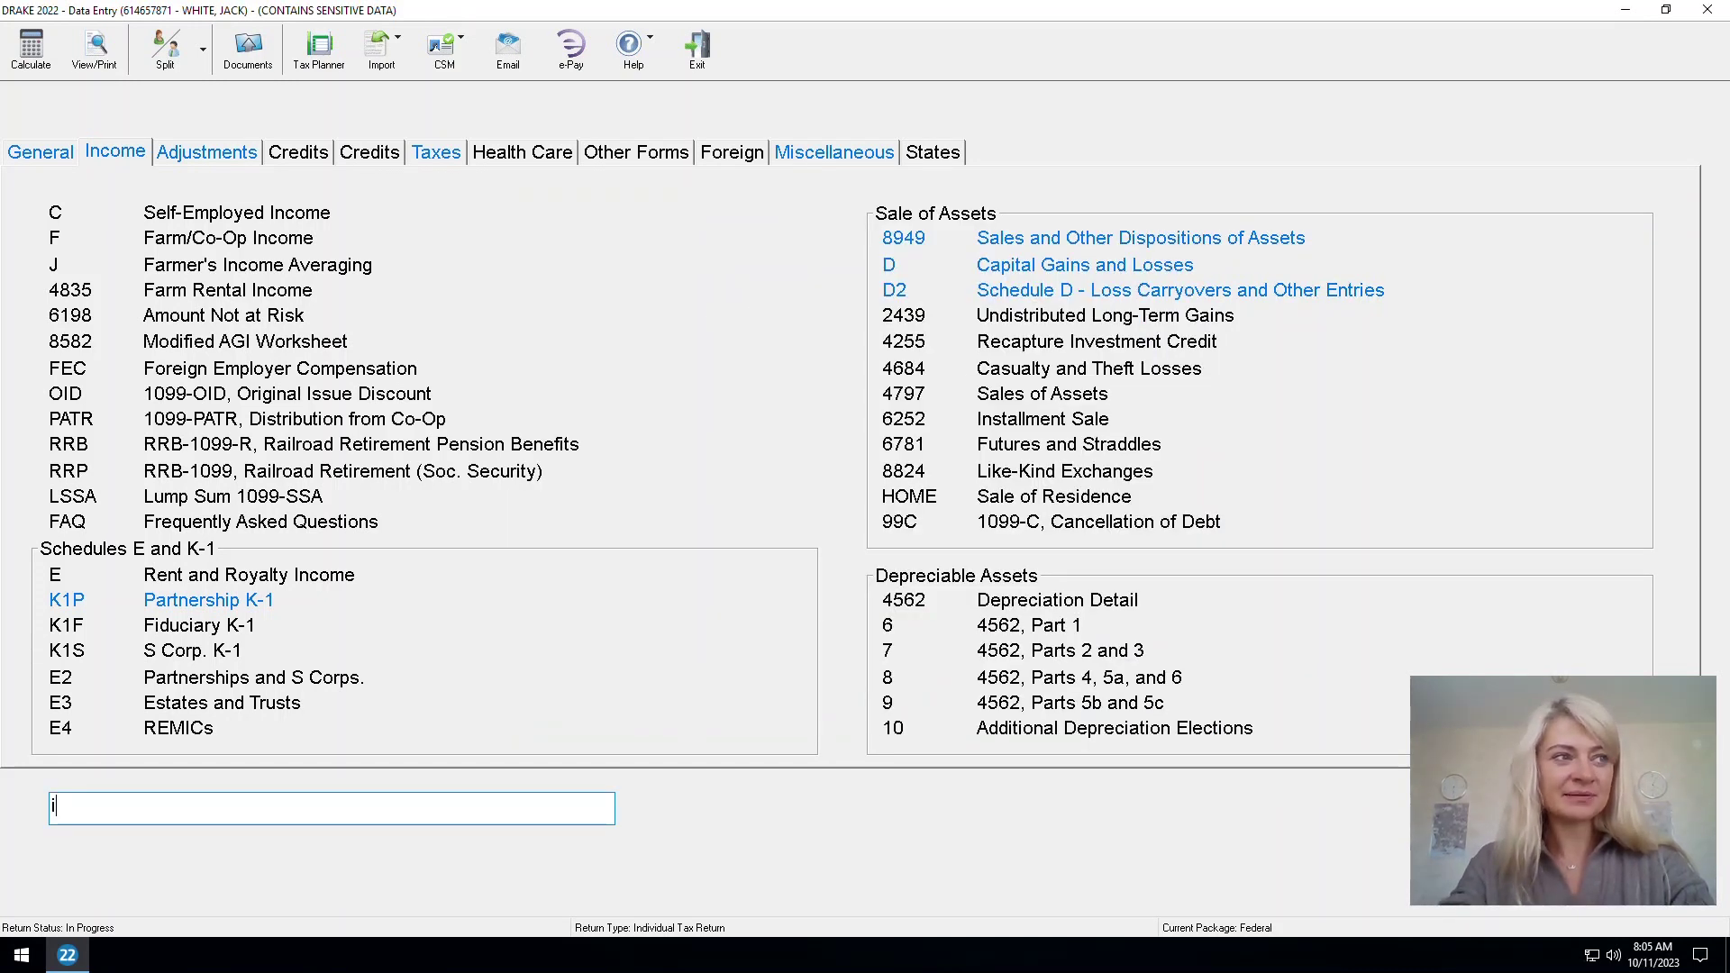
{"action": "type", "text": "ds"}
{"action": "key", "text": "Return"}
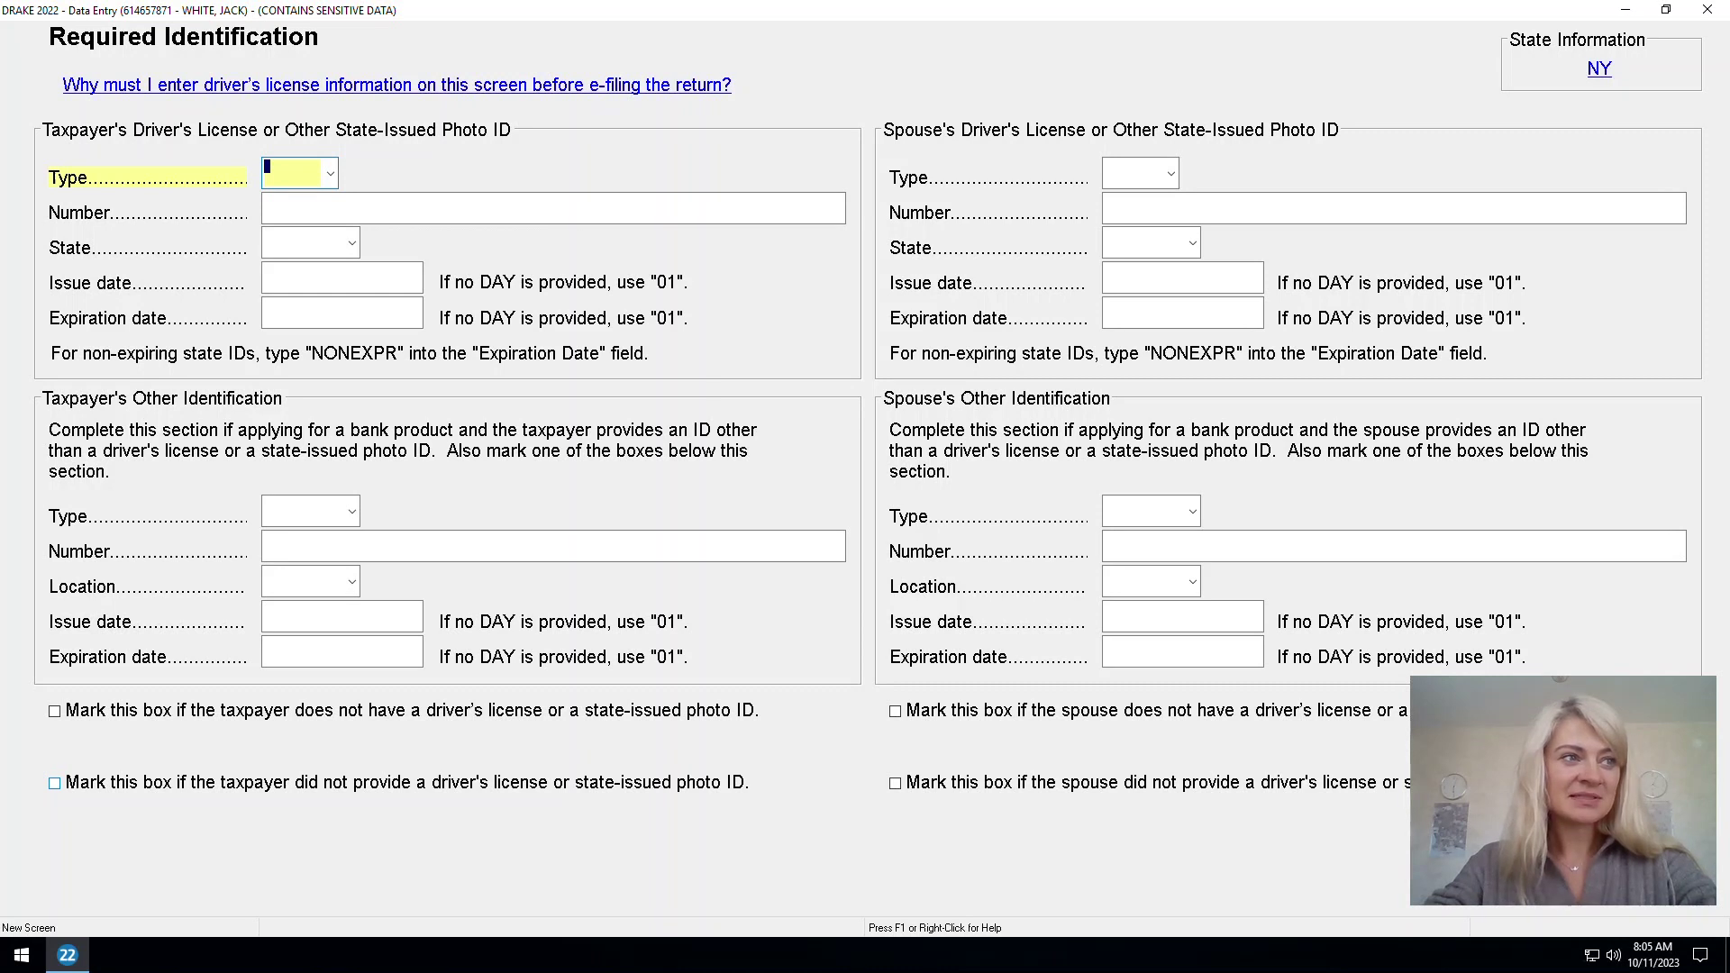
{"action": "left_click", "coordinate": [54, 783]}
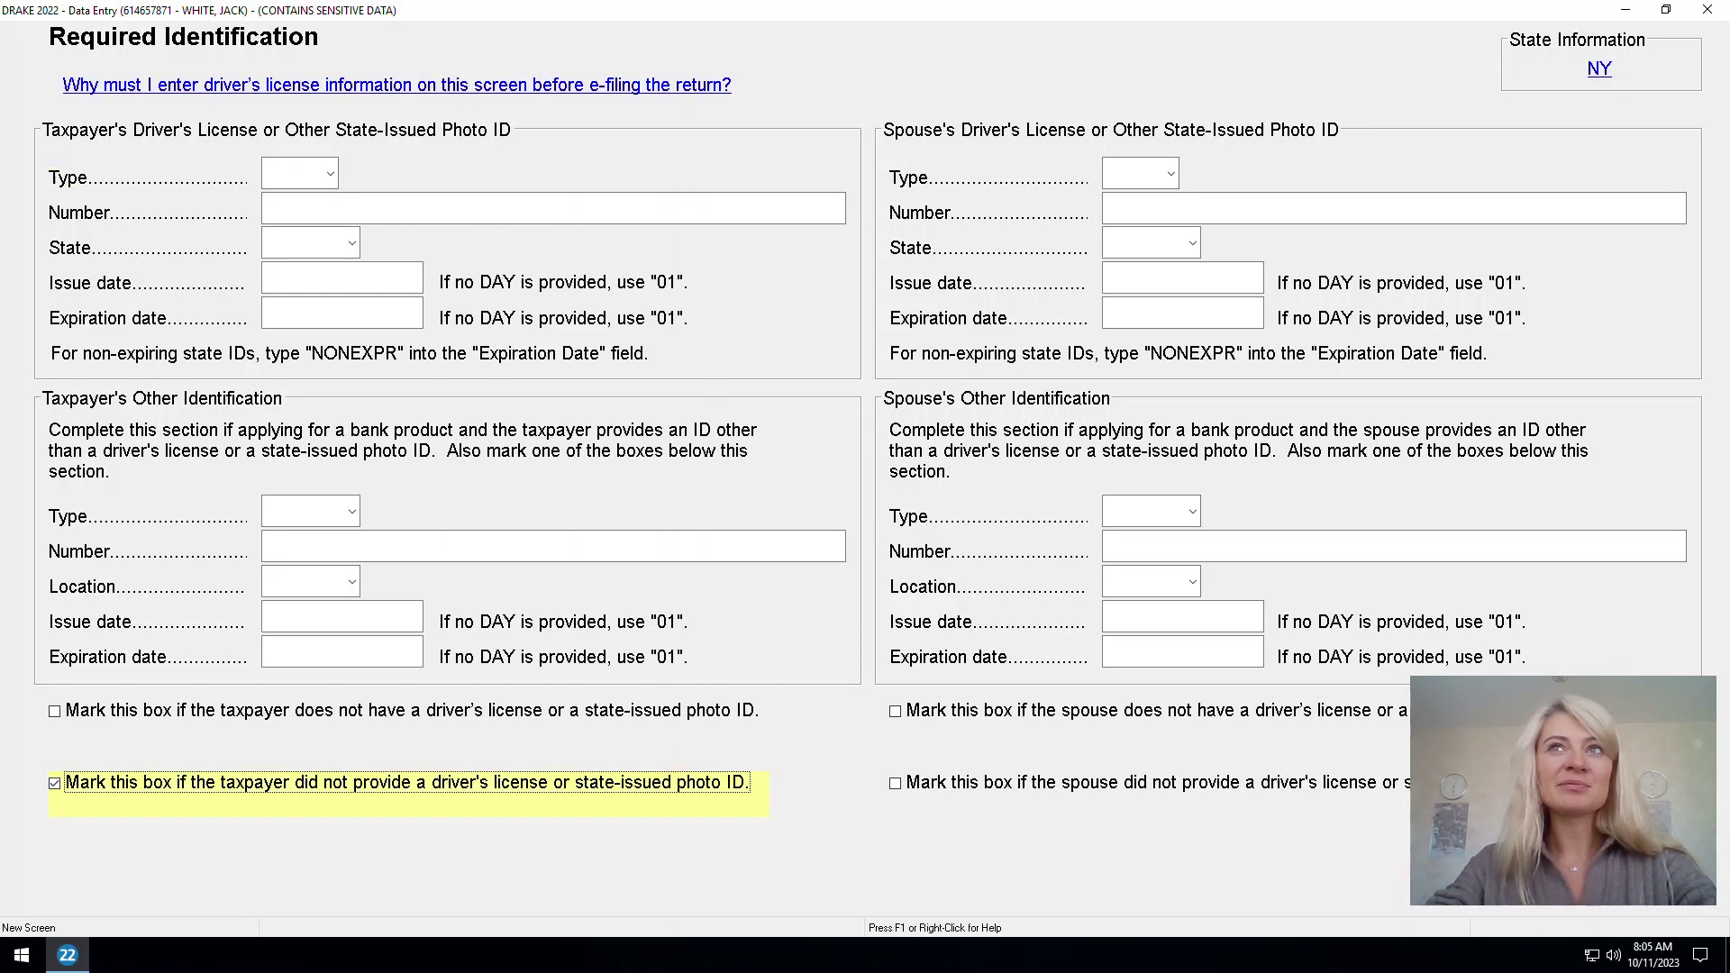
{"action": "key", "text": "Escape"}
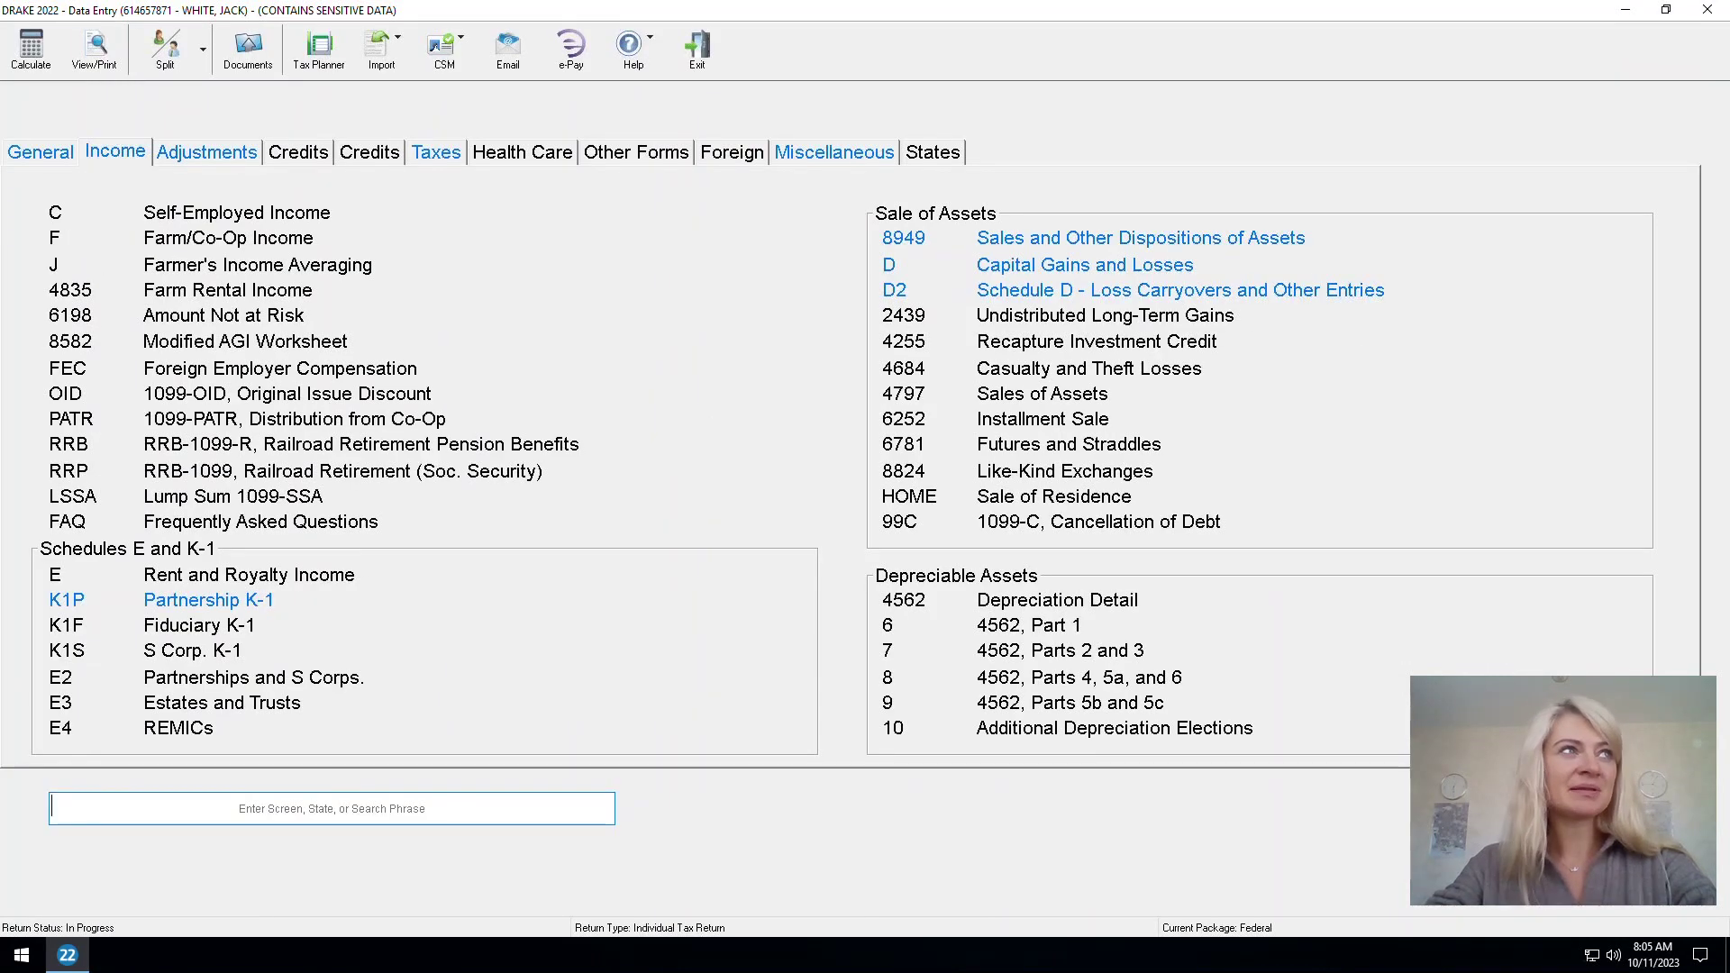
Recalculate and read the full text of e-file message 2261
{"action": "key", "text": "ctrl+c"}
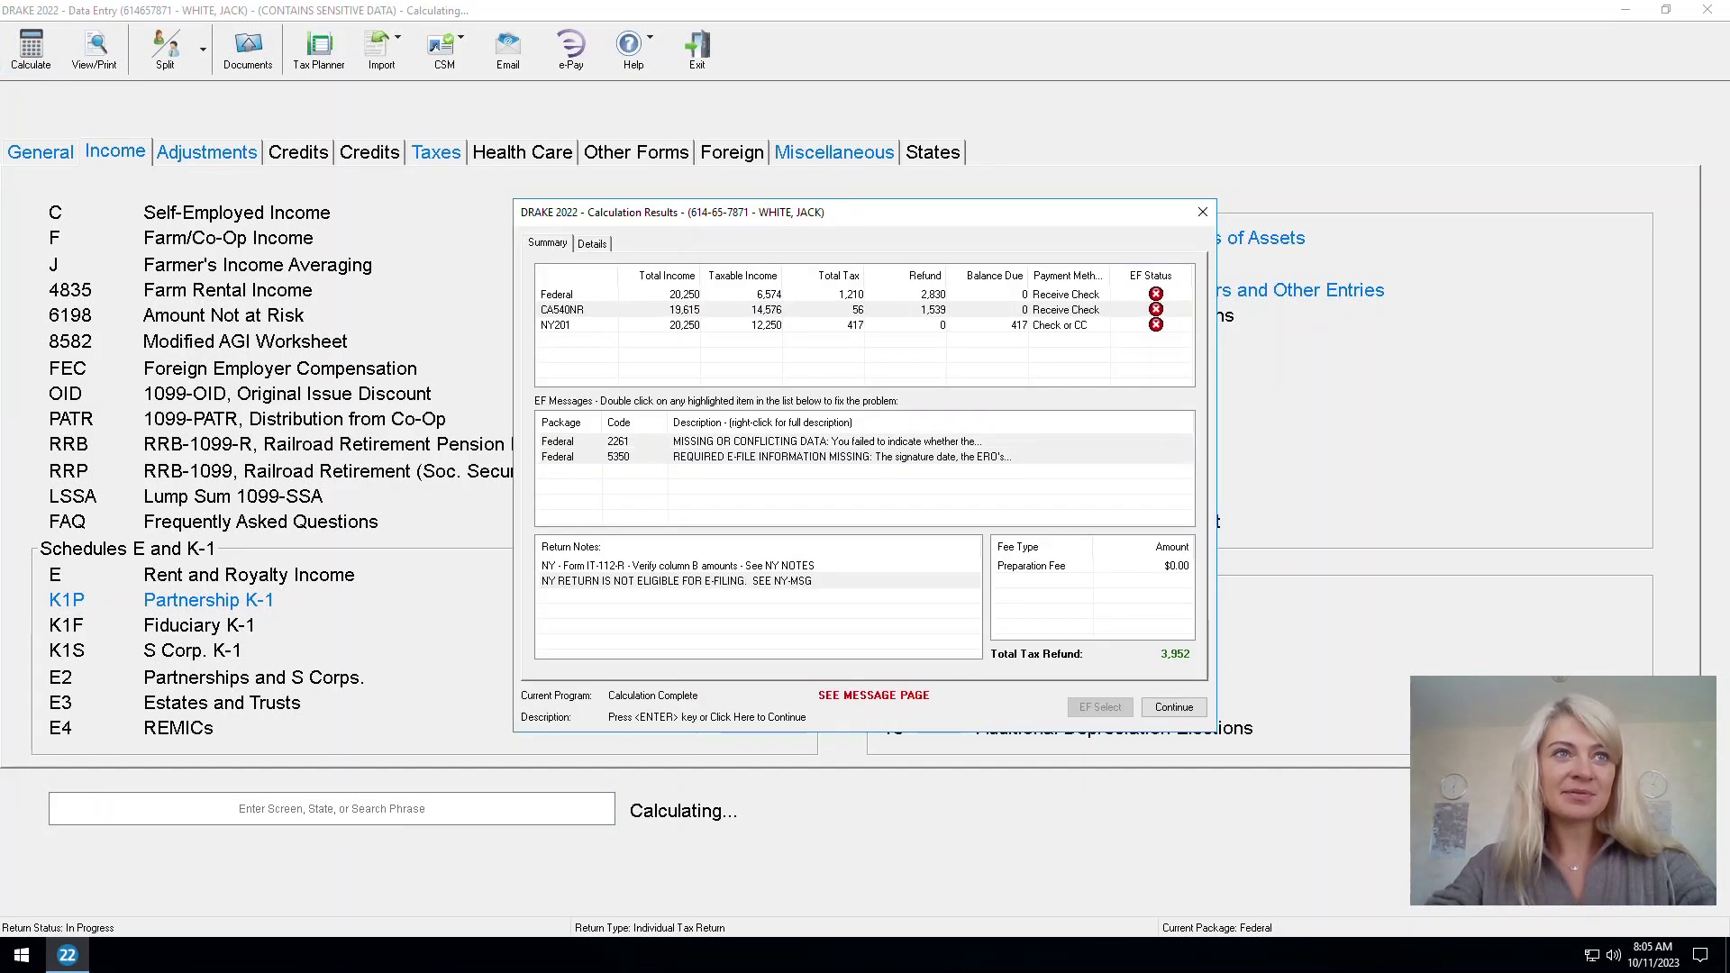
{"action": "right_click", "coordinate": [735, 445]}
{"action": "left_click", "coordinate": [833, 456]}
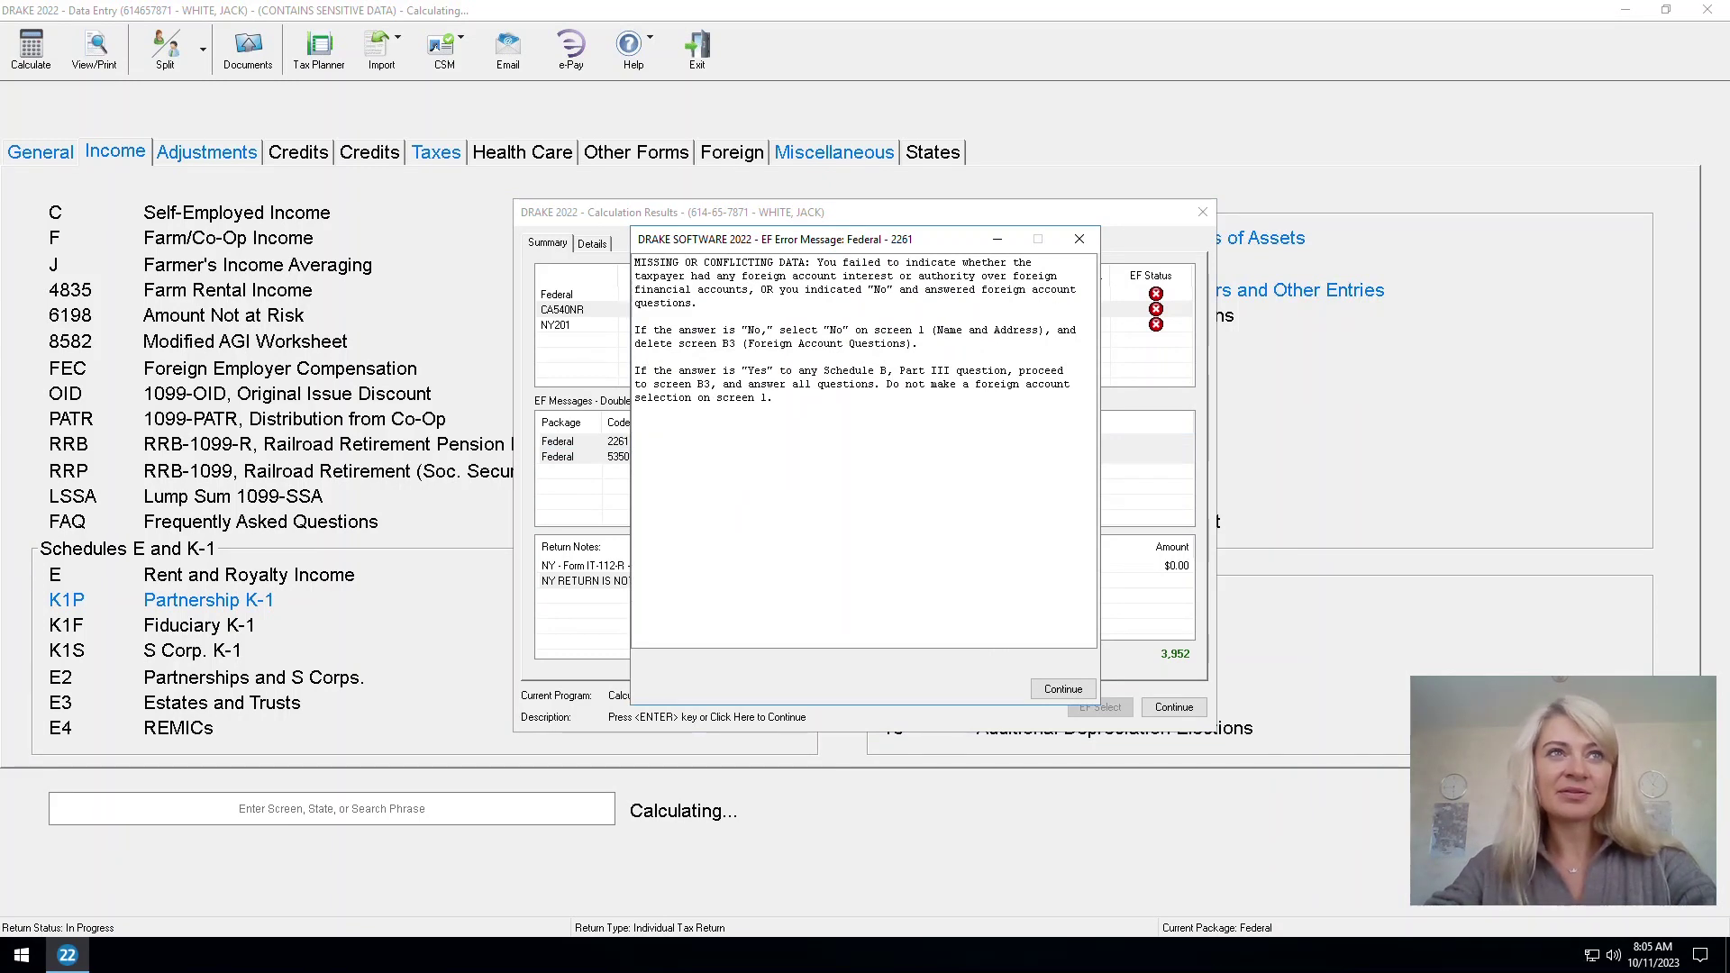
{"action": "left_click", "coordinate": [1079, 239]}
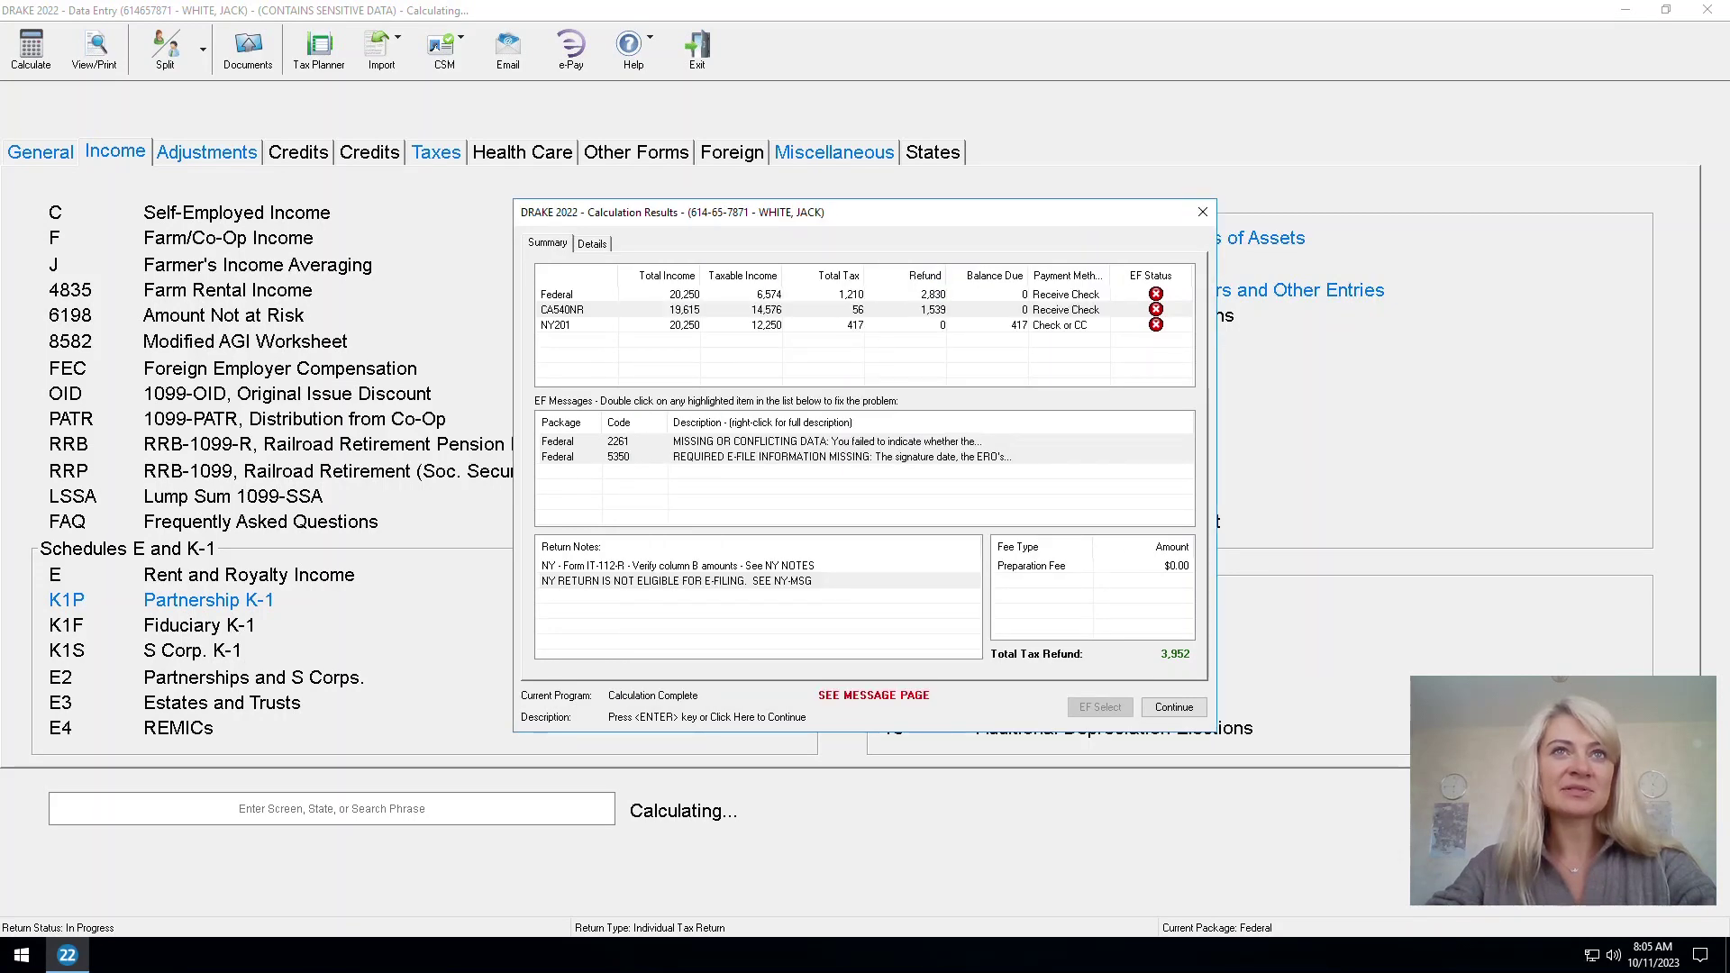
{"action": "left_click", "coordinate": [1202, 212]}
{"action": "key", "text": "Page_Up"}
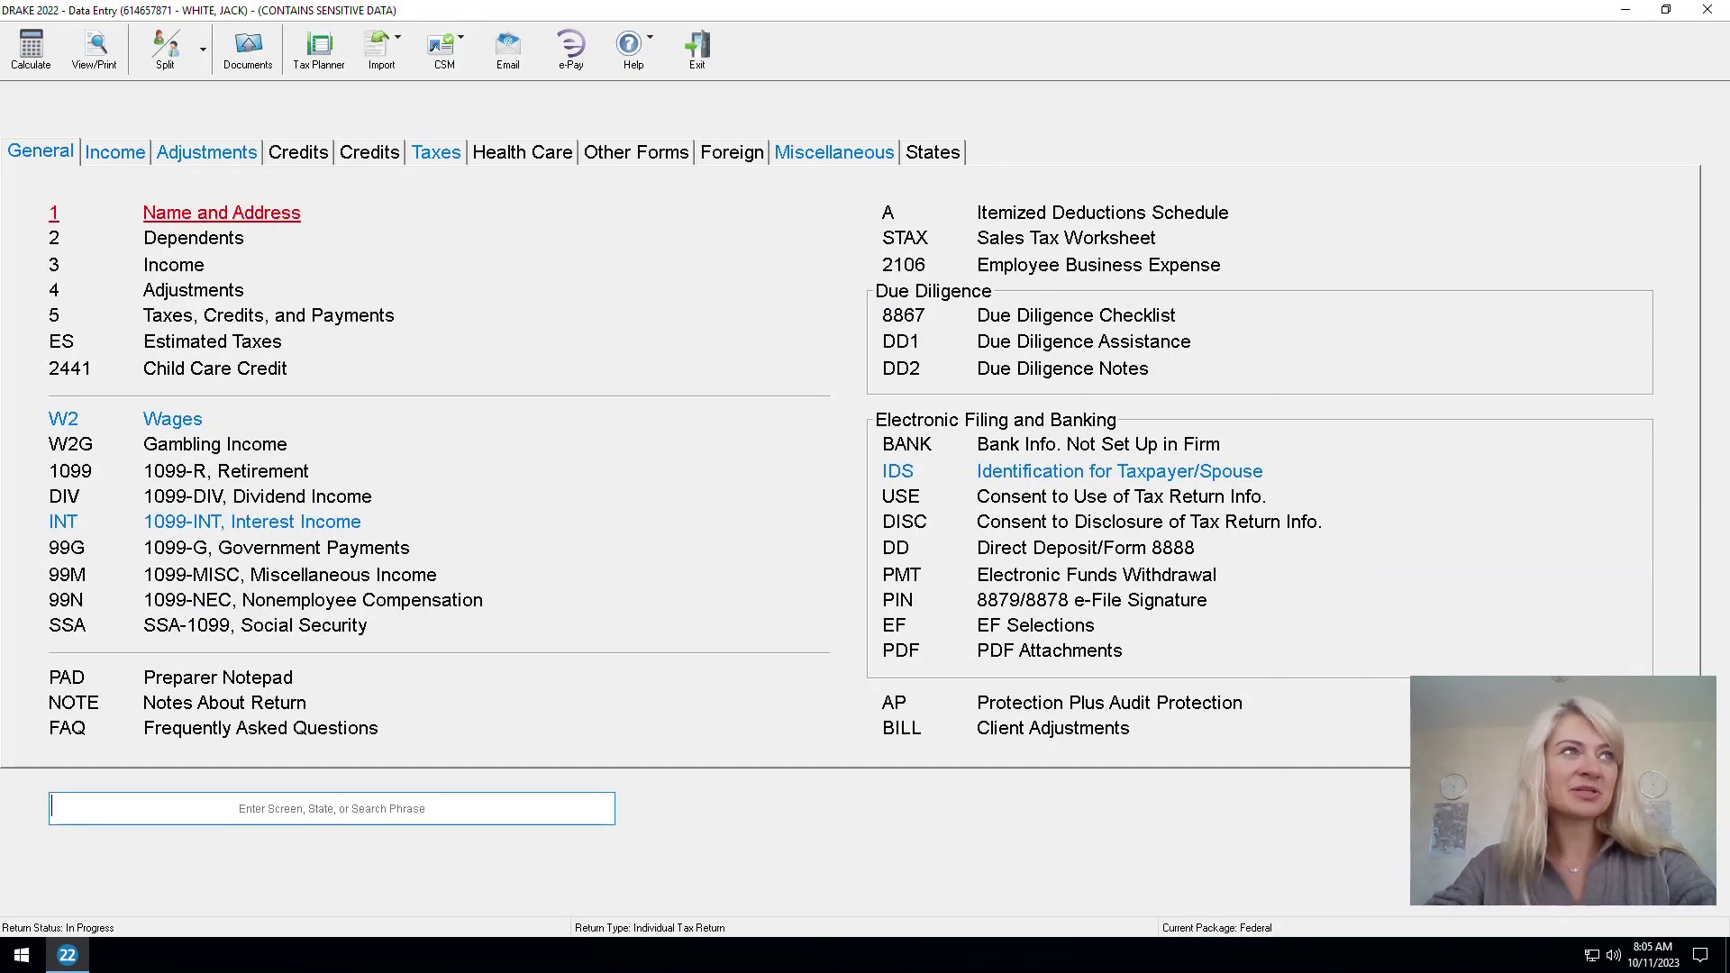
{"action": "key", "text": "Return"}
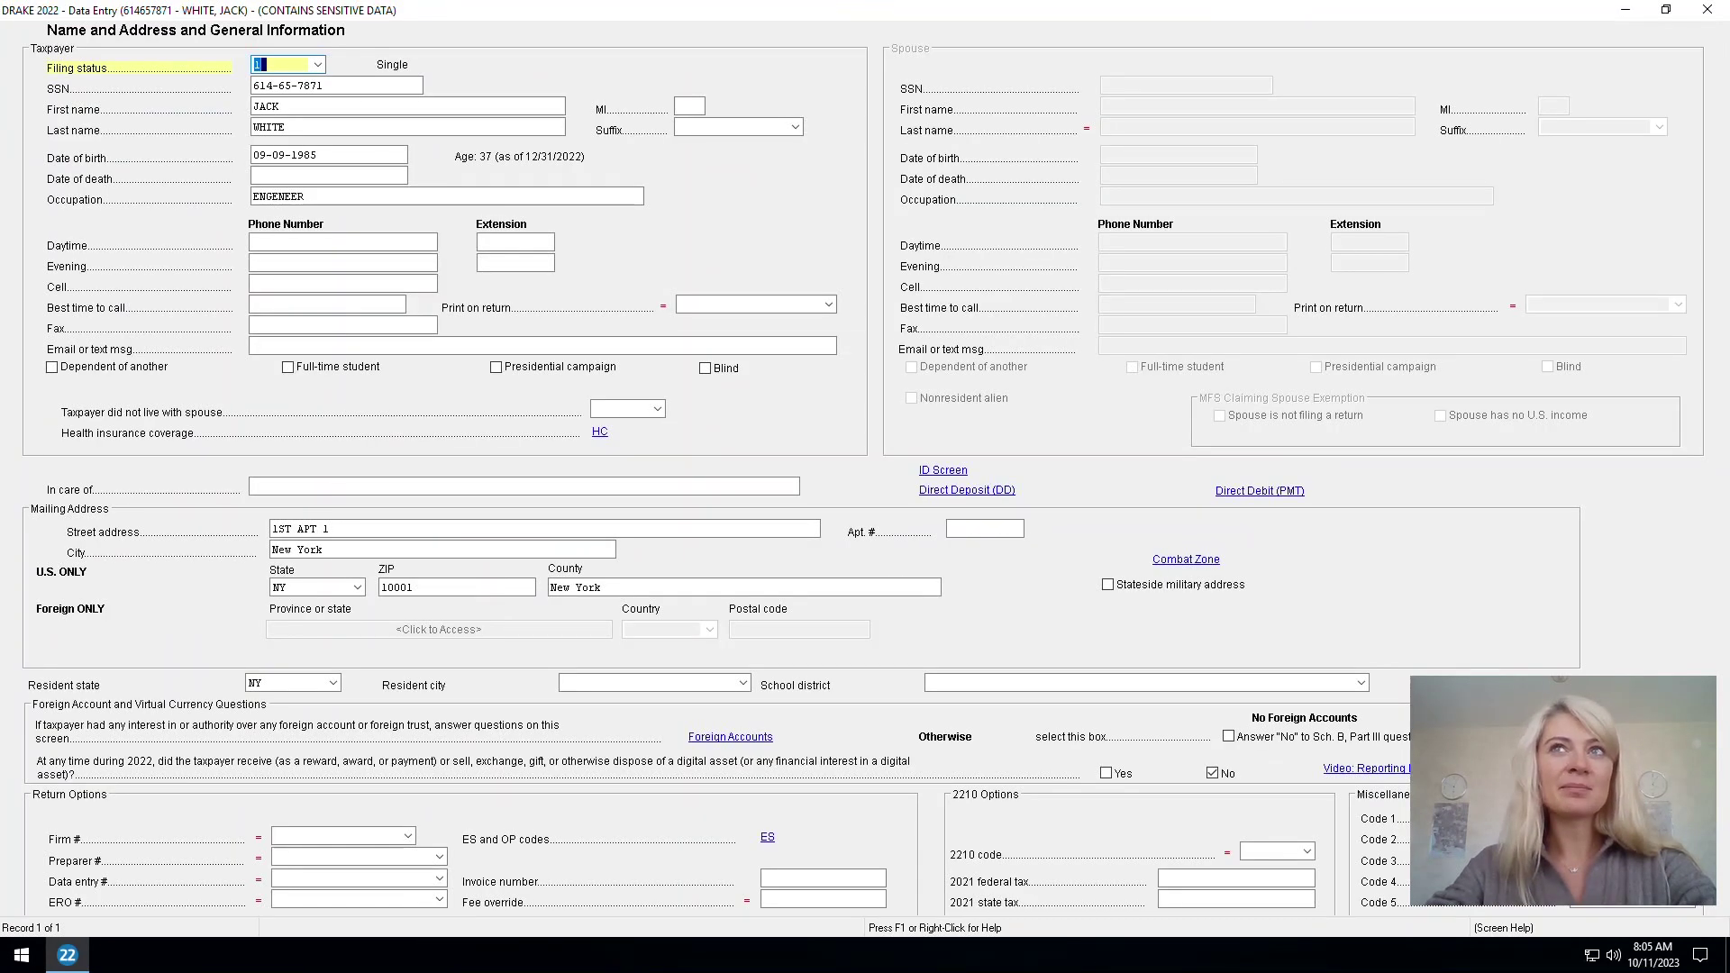
{"action": "key", "text": "Escape"}
After rereading error 2261, check 'Answer No to Sch. B, Part III questions' on screen 1
{"action": "key", "text": "ctrl+c"}
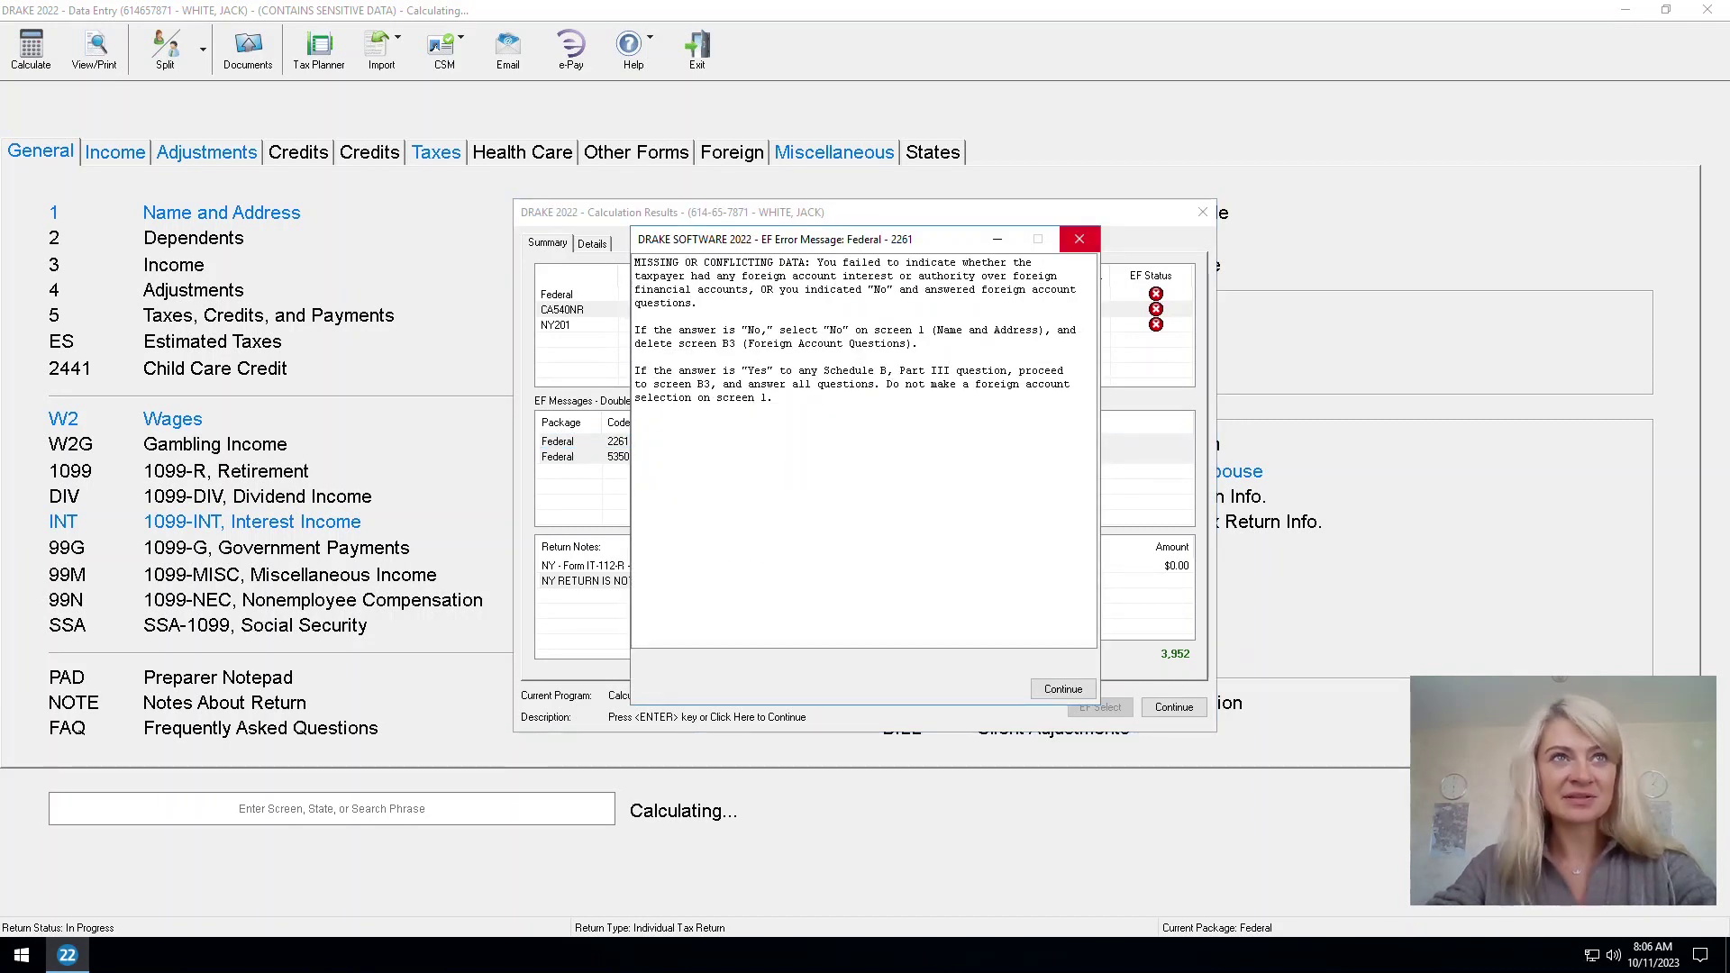
{"action": "left_click", "coordinate": [1078, 238]}
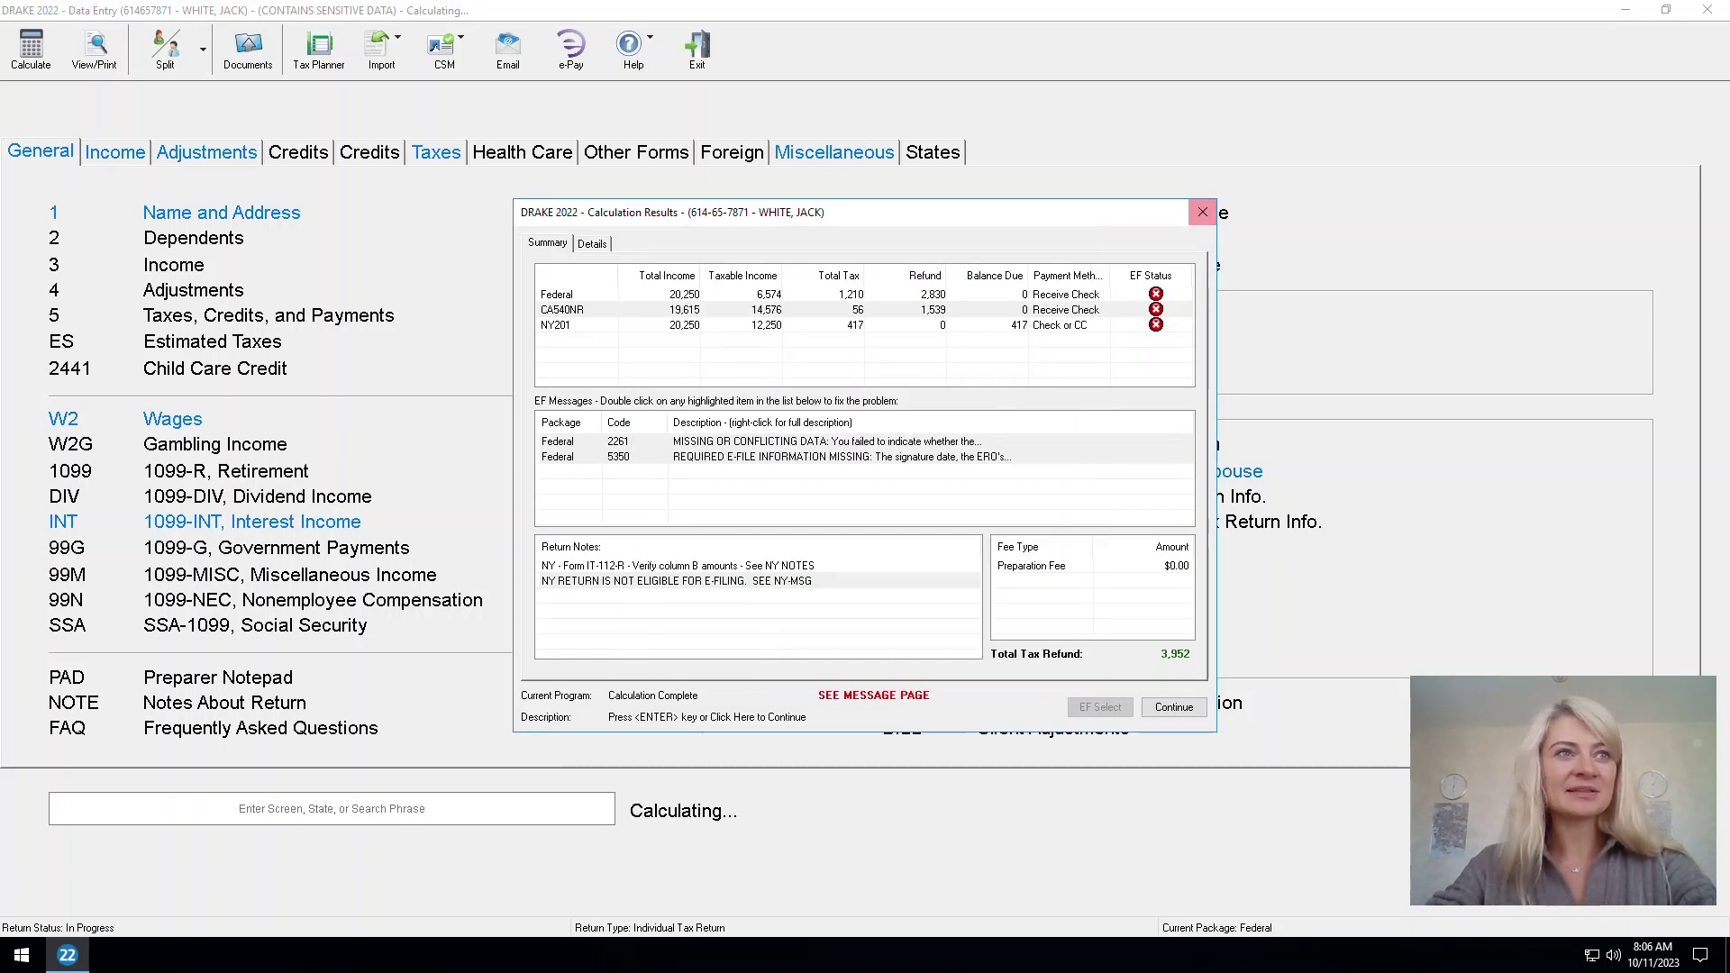
{"action": "left_click", "coordinate": [721, 442]}
{"action": "right_click", "coordinate": [721, 442]}
{"action": "left_click", "coordinate": [766, 454]}
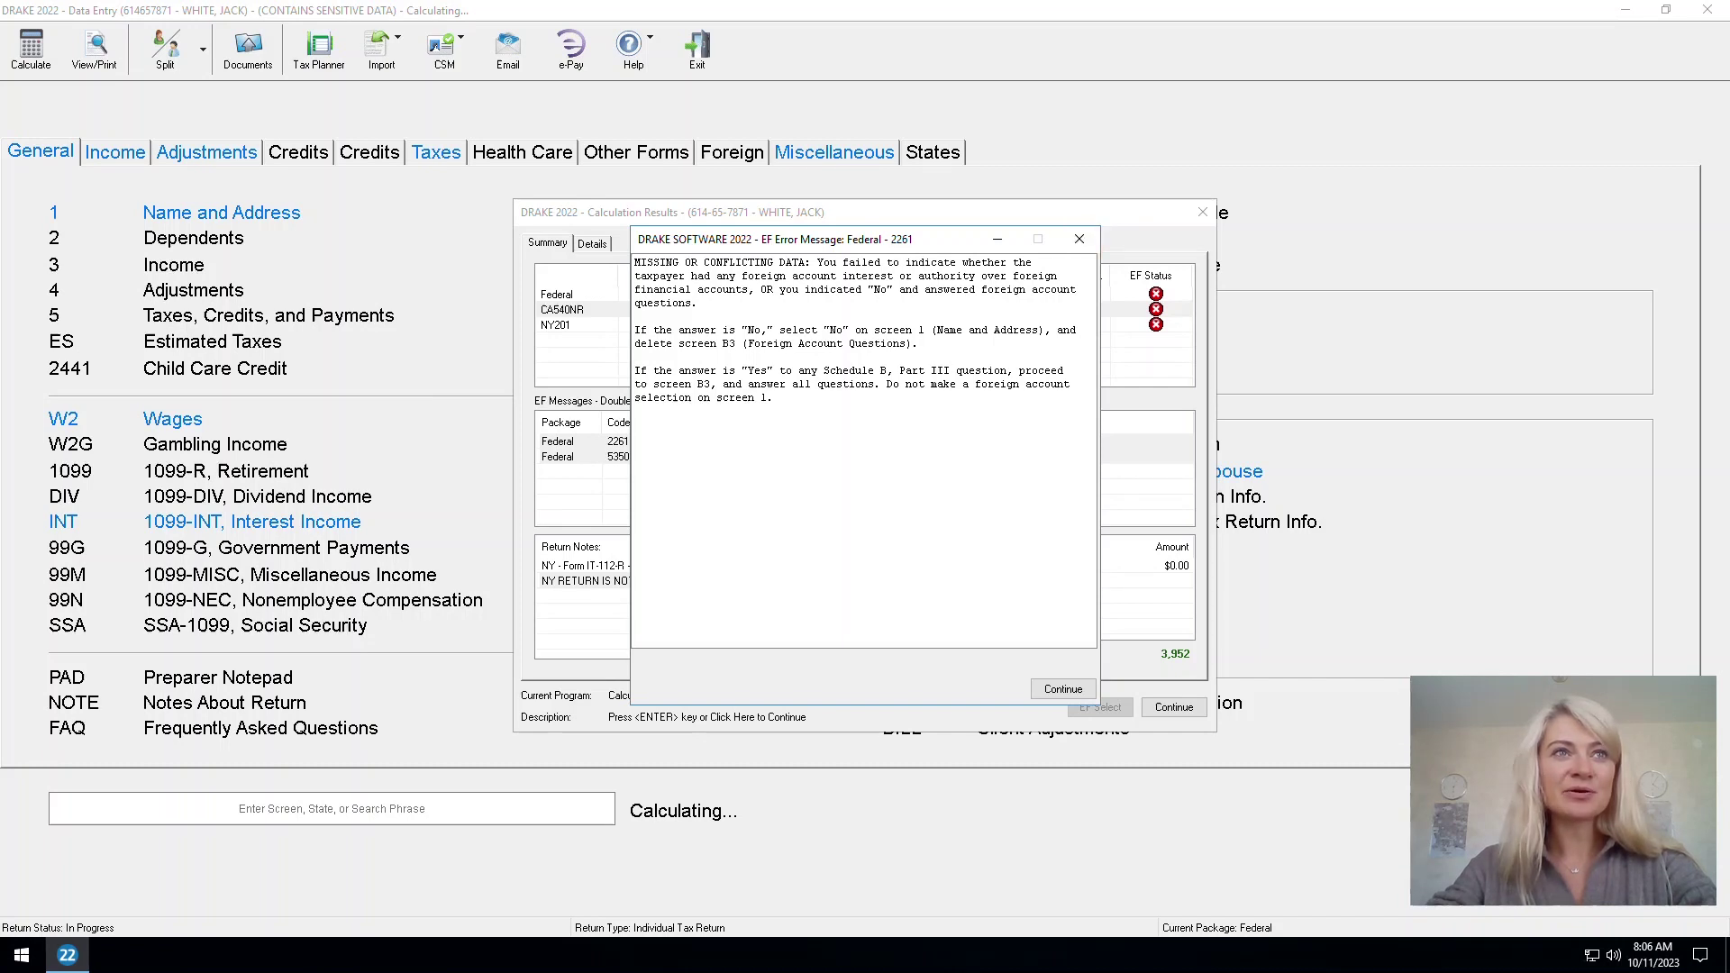
{"action": "left_click", "coordinate": [1078, 239]}
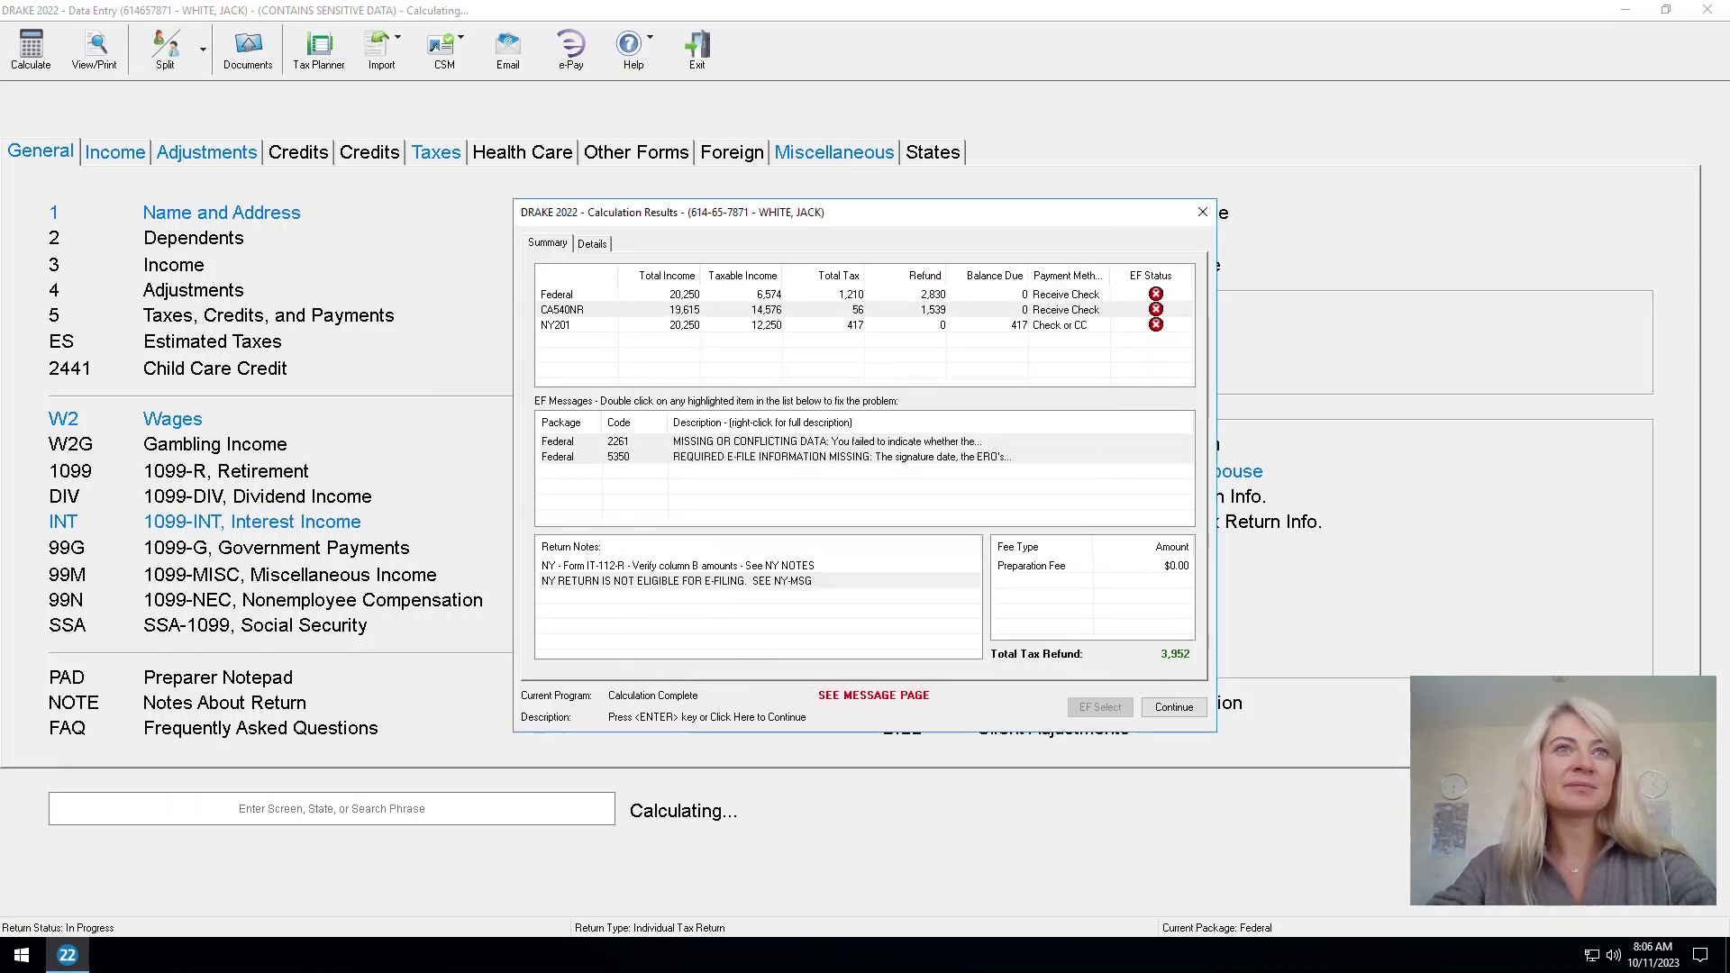
{"action": "left_click", "coordinate": [1202, 212]}
{"action": "key", "text": "Return"}
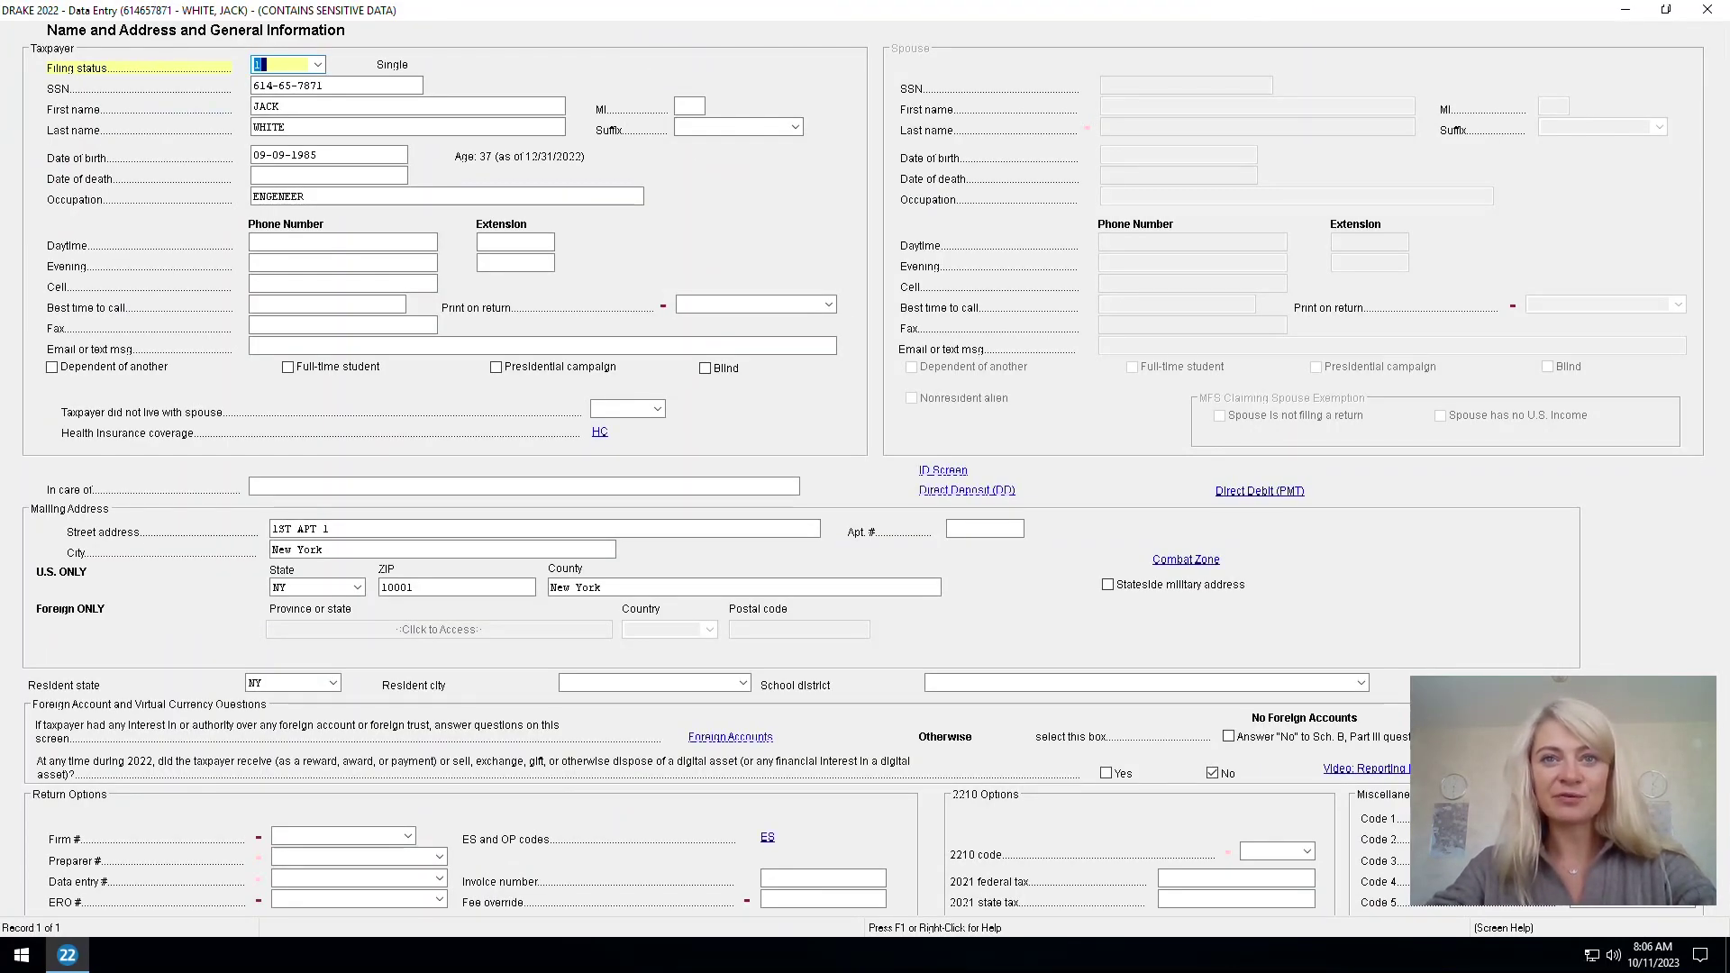
{"action": "left_click", "coordinate": [1229, 736]}
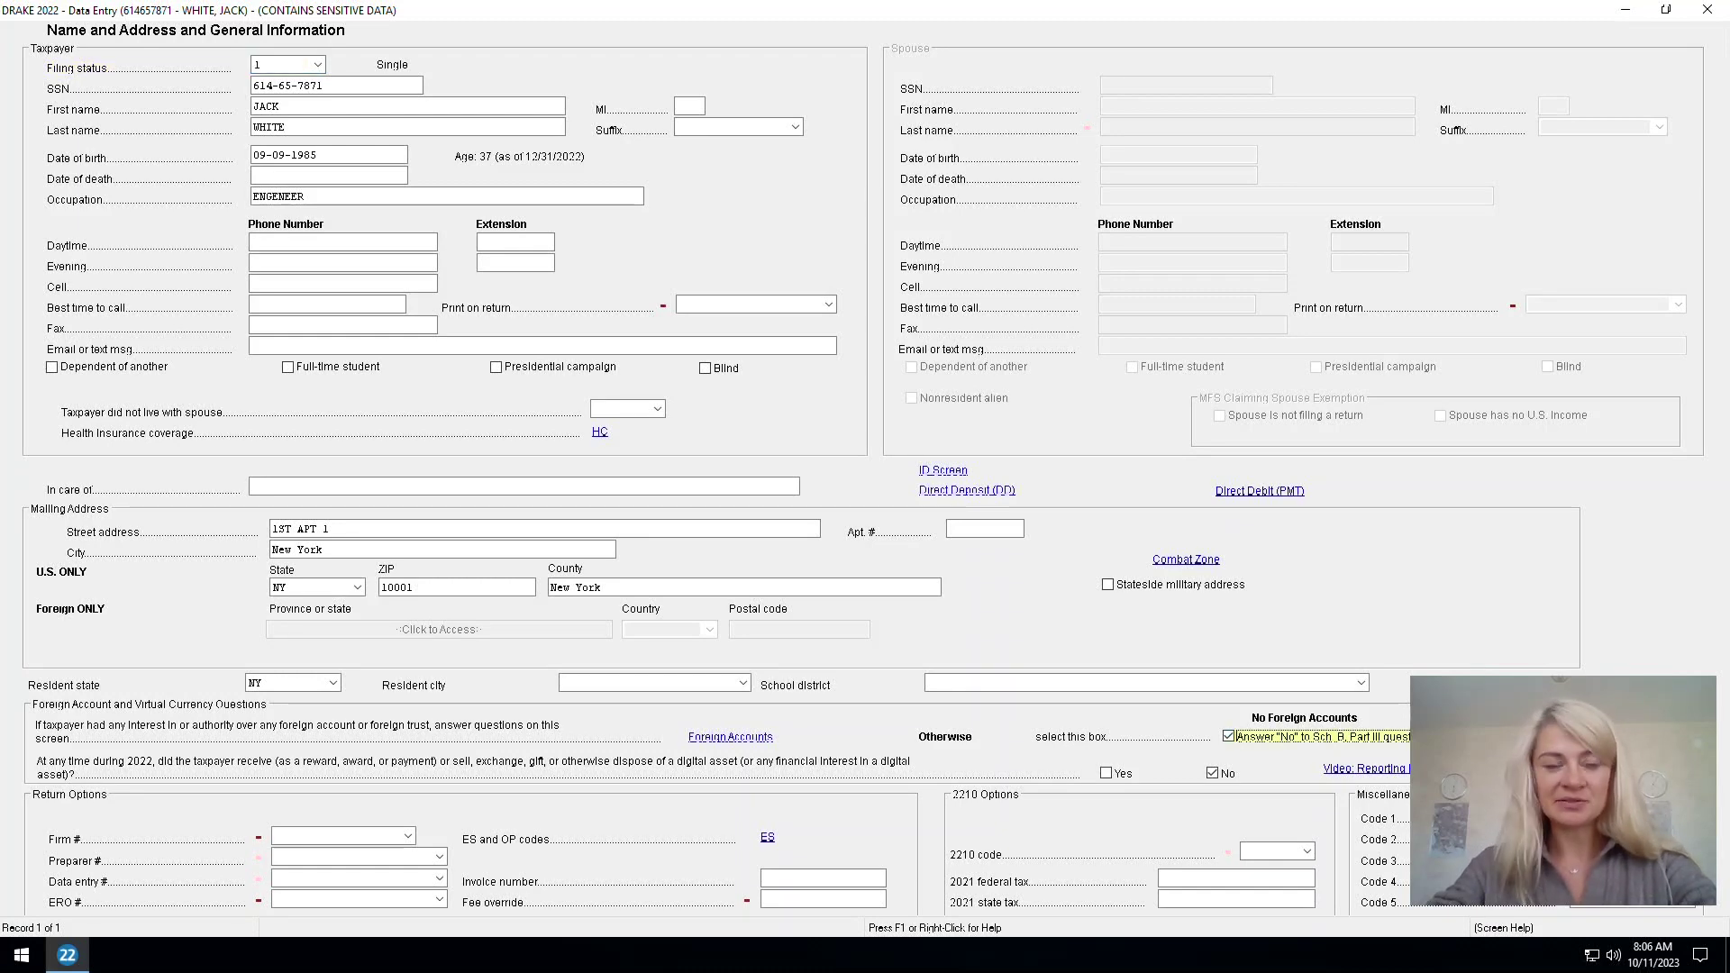
{"action": "left_click", "coordinate": [1707, 10]}
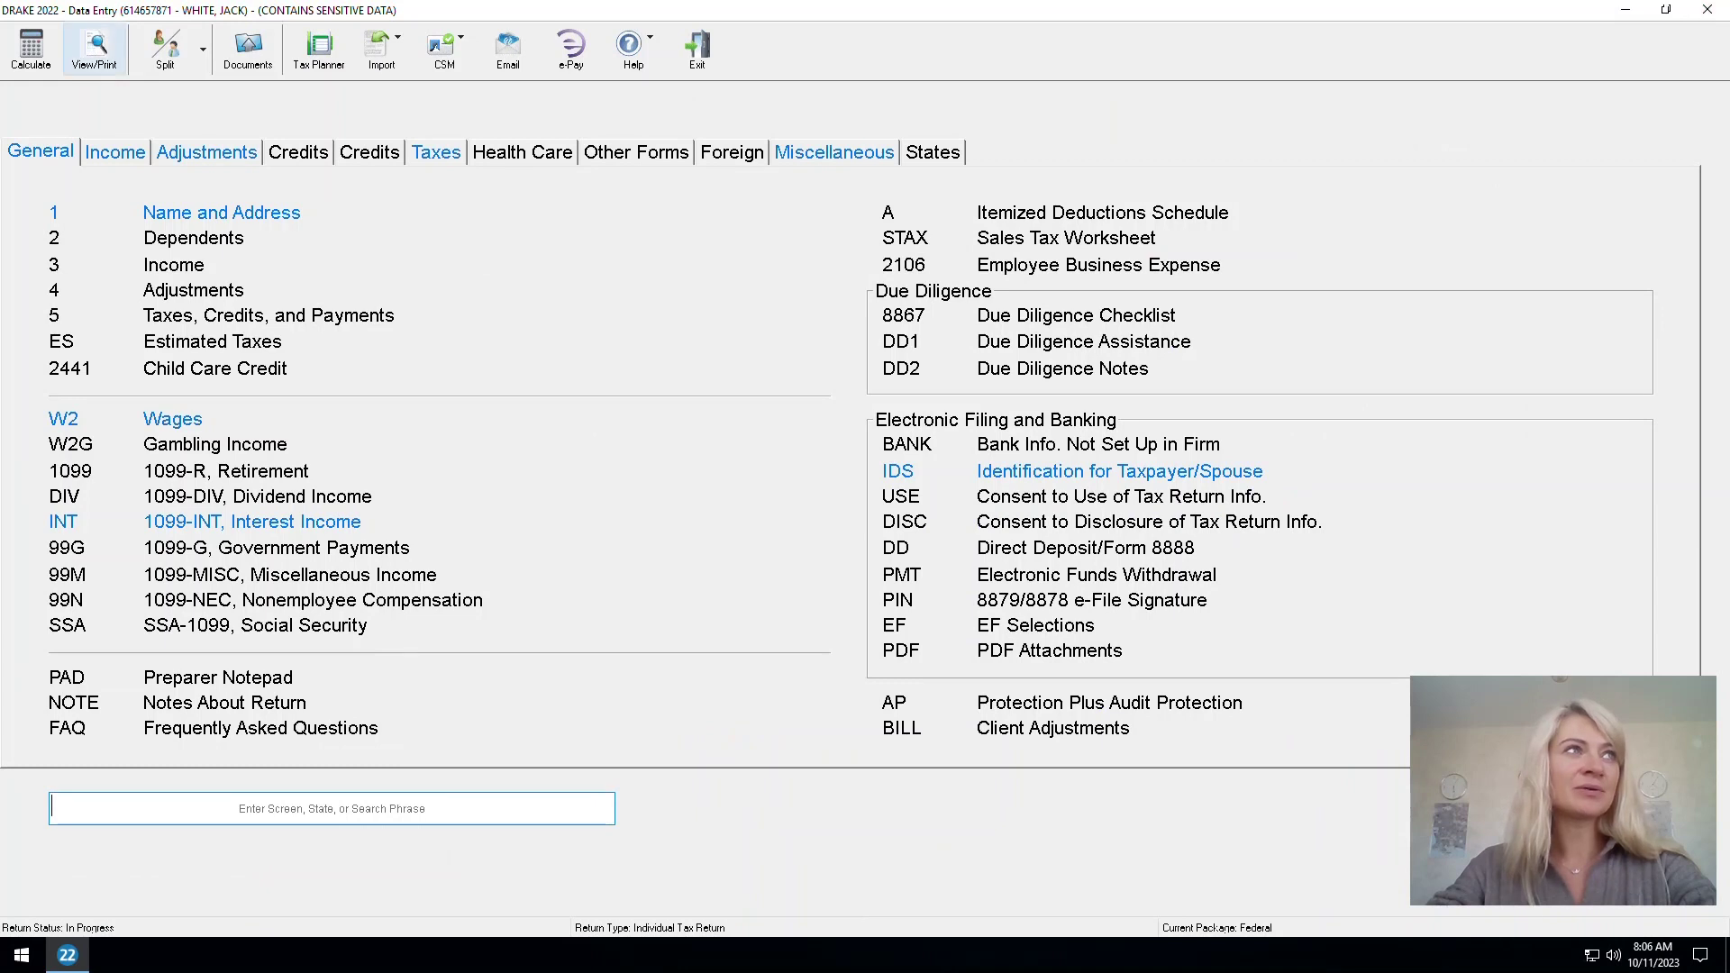
{"action": "left_click", "coordinate": [32, 49]}
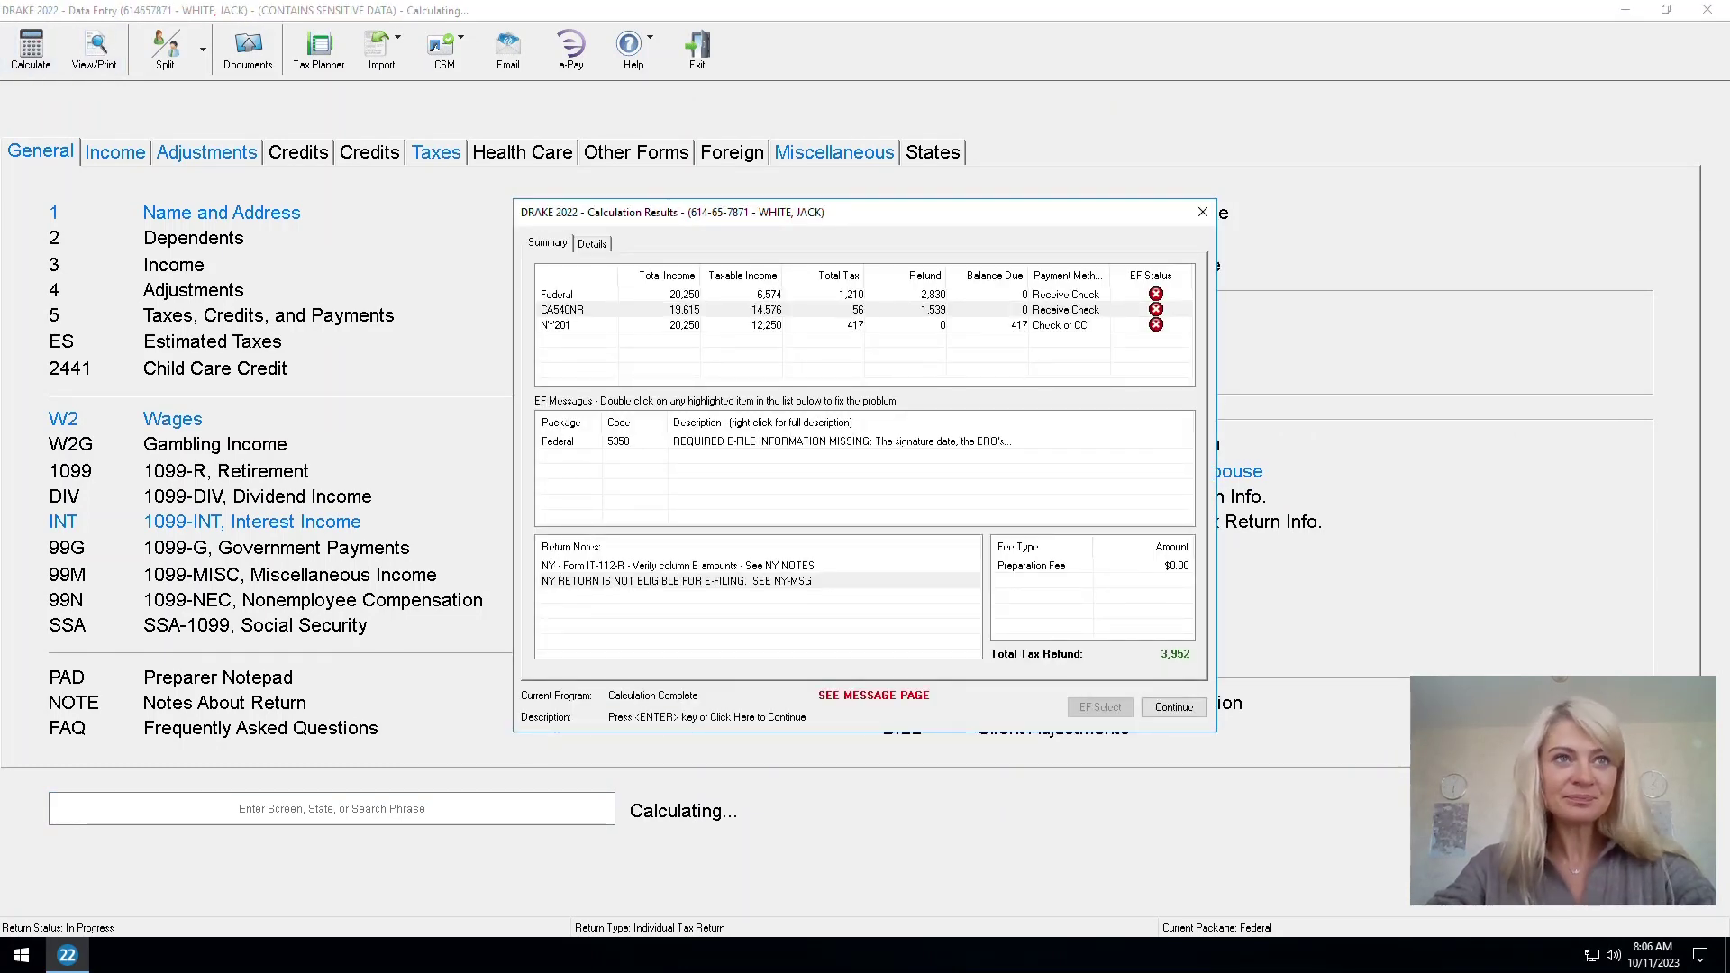
{"action": "double_click", "coordinate": [869, 442]}
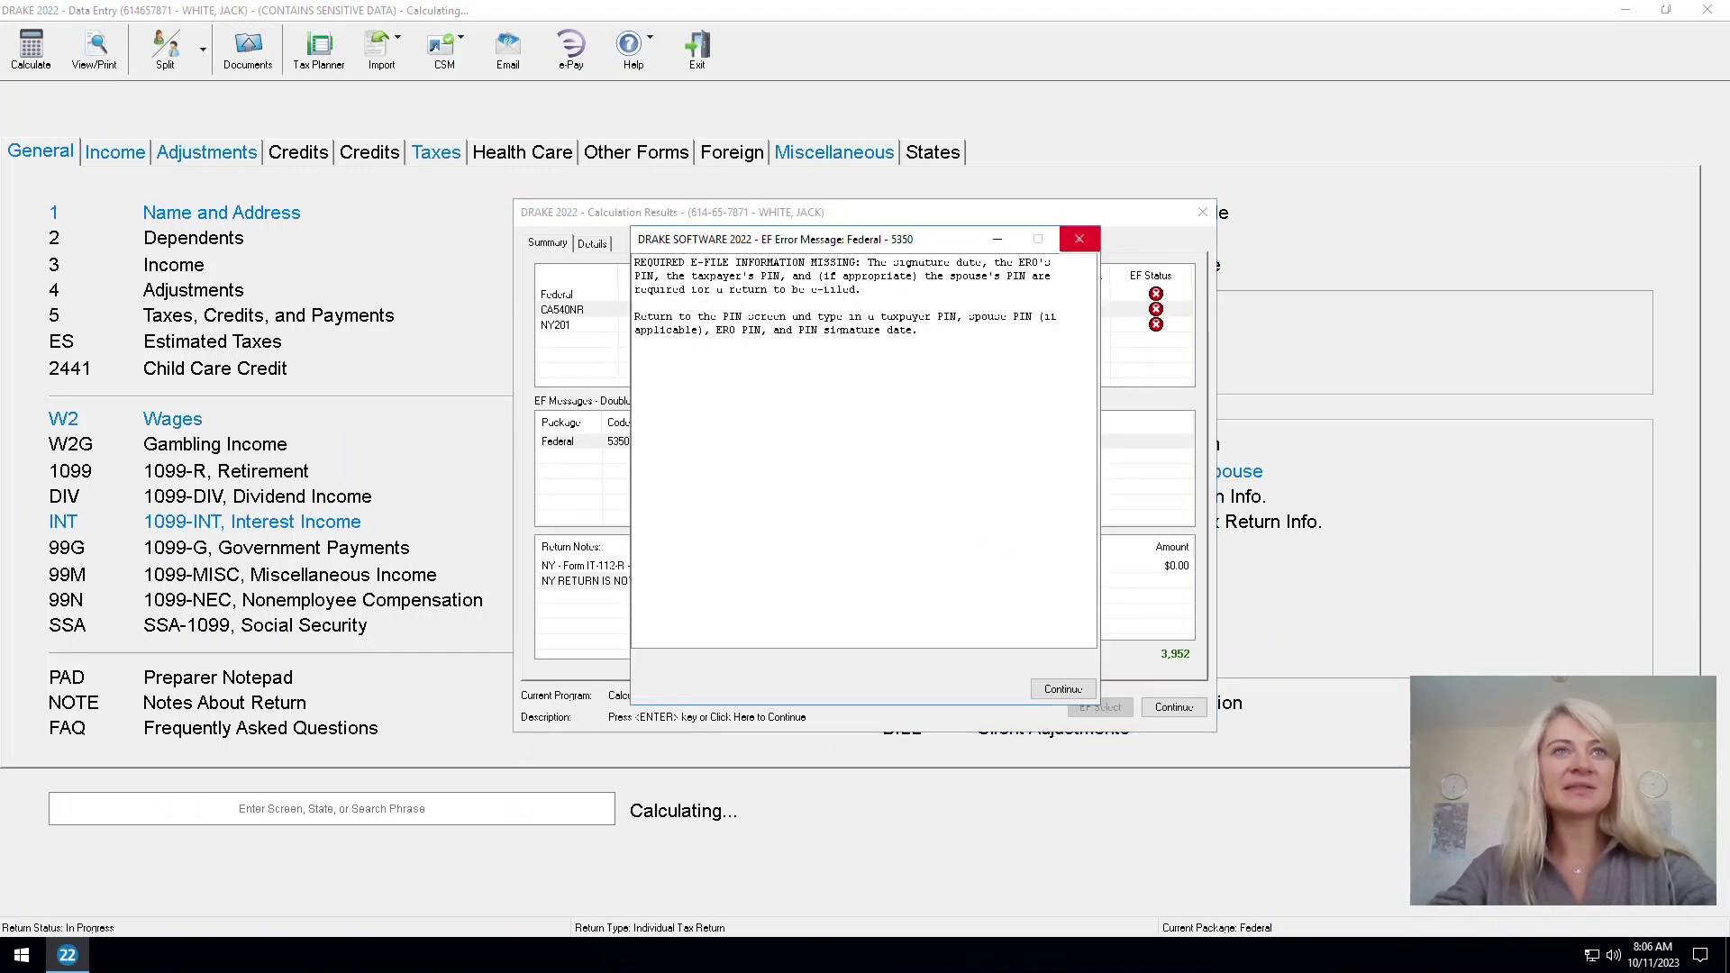
{"action": "left_click", "coordinate": [1079, 239]}
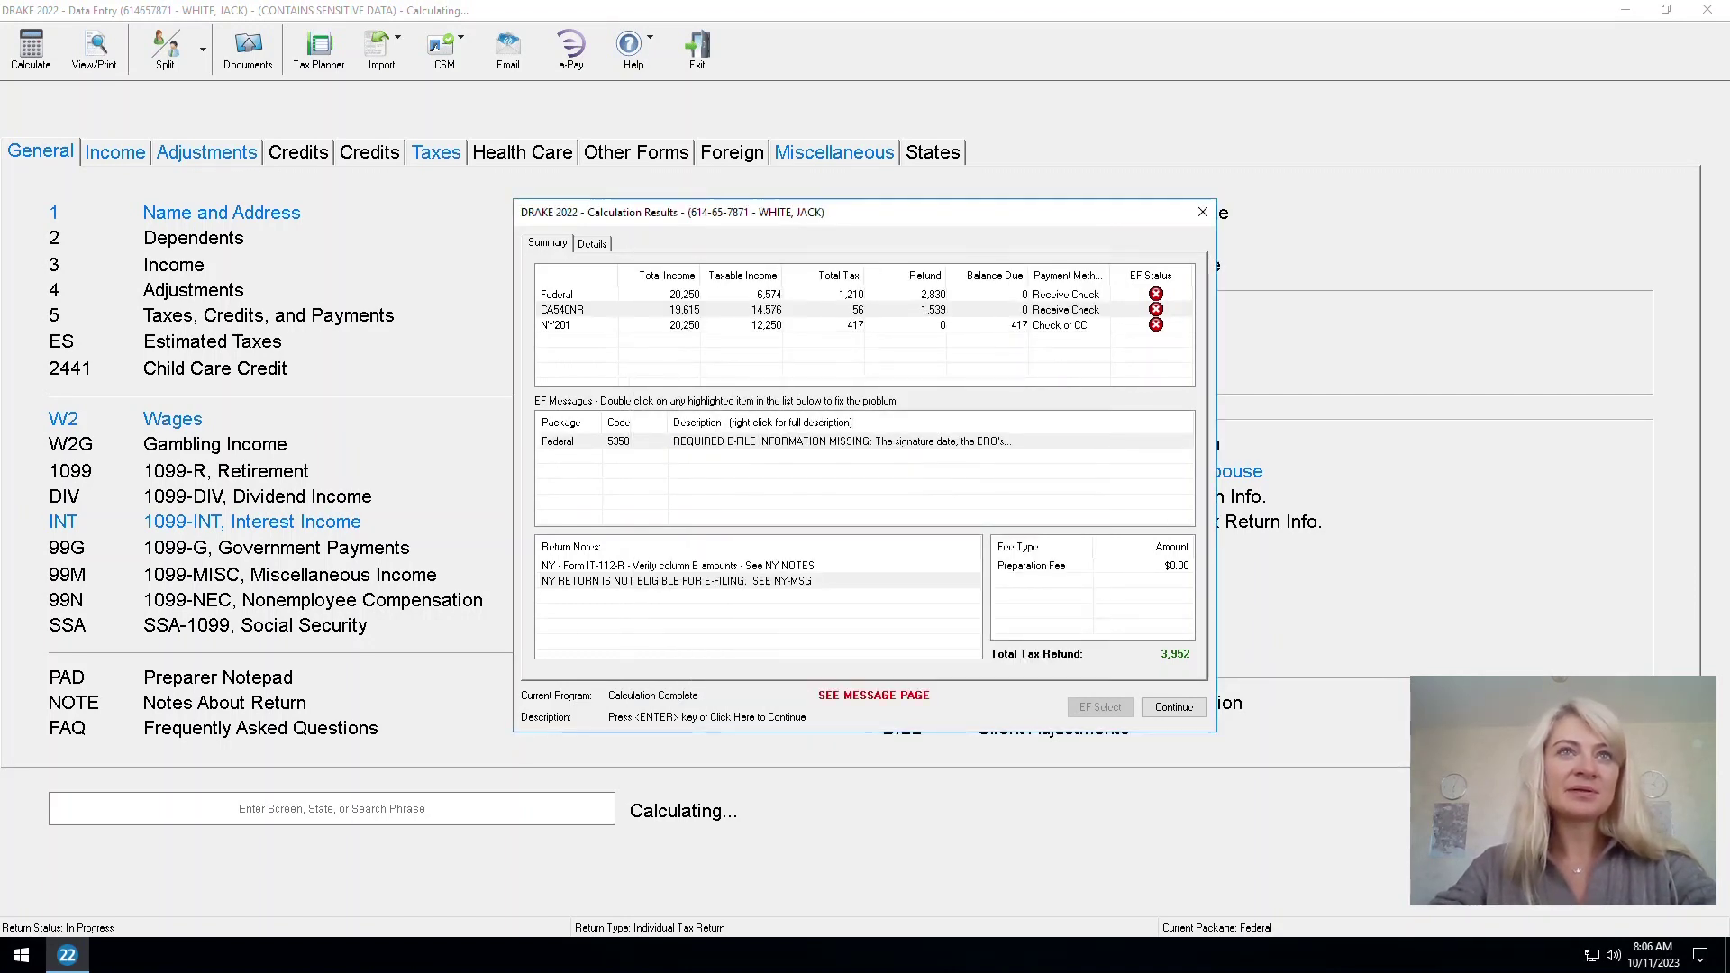
{"action": "left_click", "coordinate": [1203, 212]}
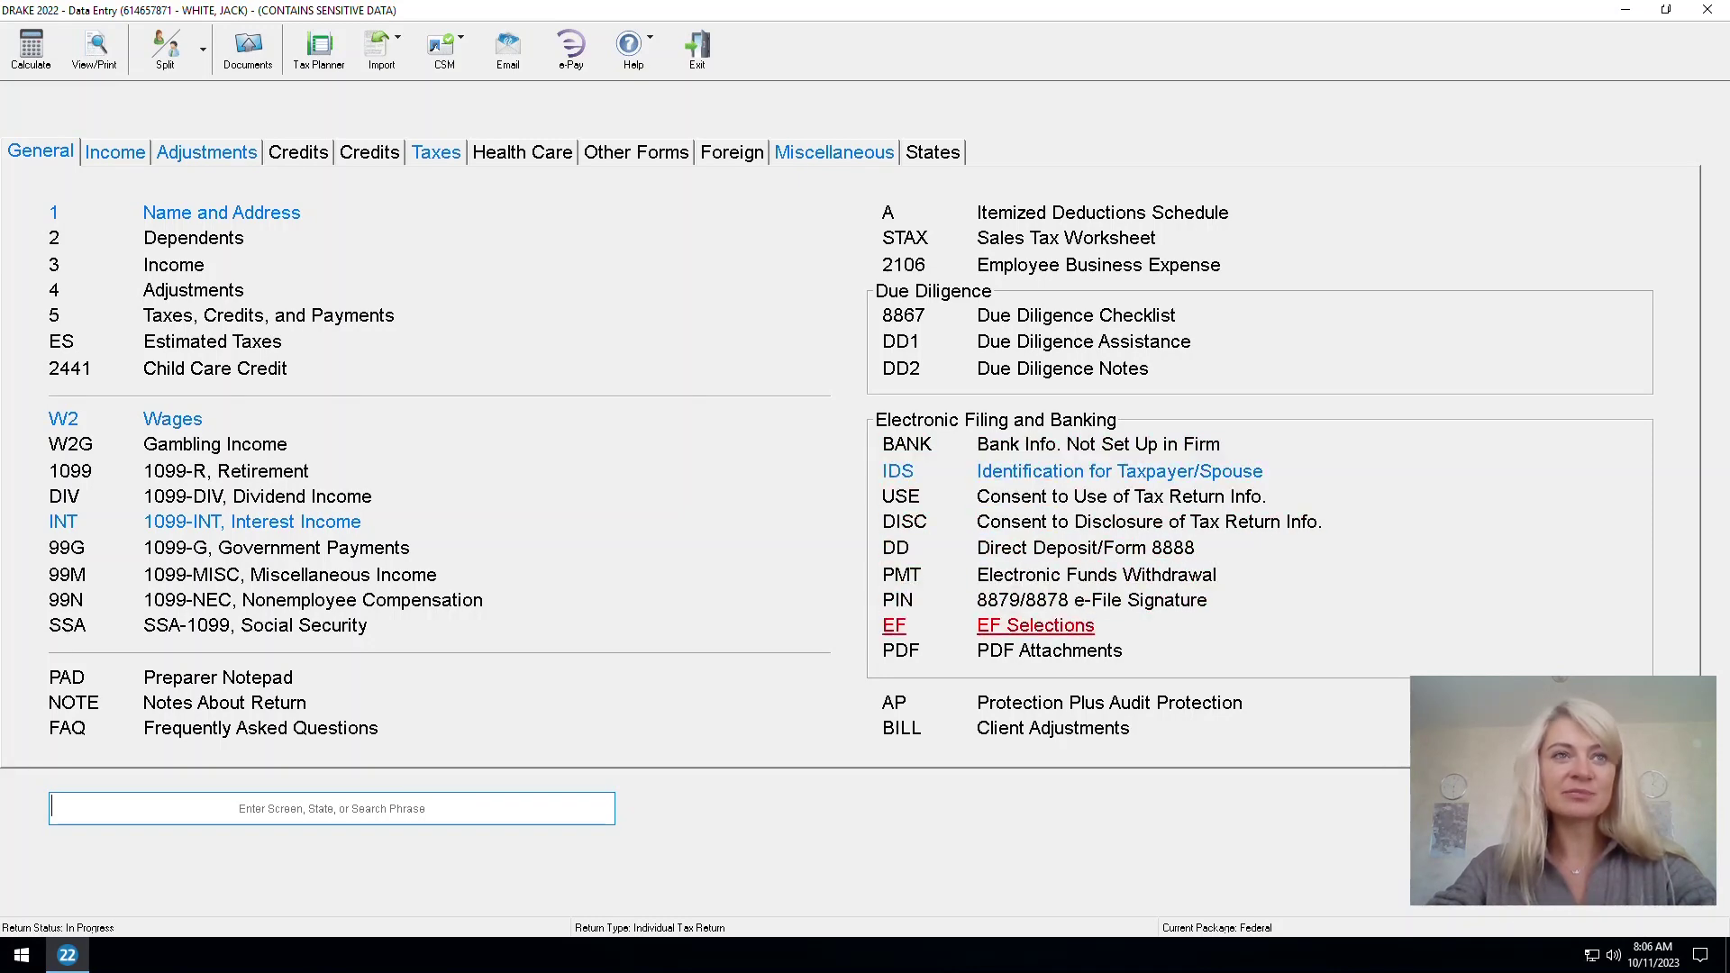
Set Ready for EF to X and enter CA and NY as the state e-file overrides
{"action": "left_click", "coordinate": [1036, 626]}
{"action": "type", "text": "x"}
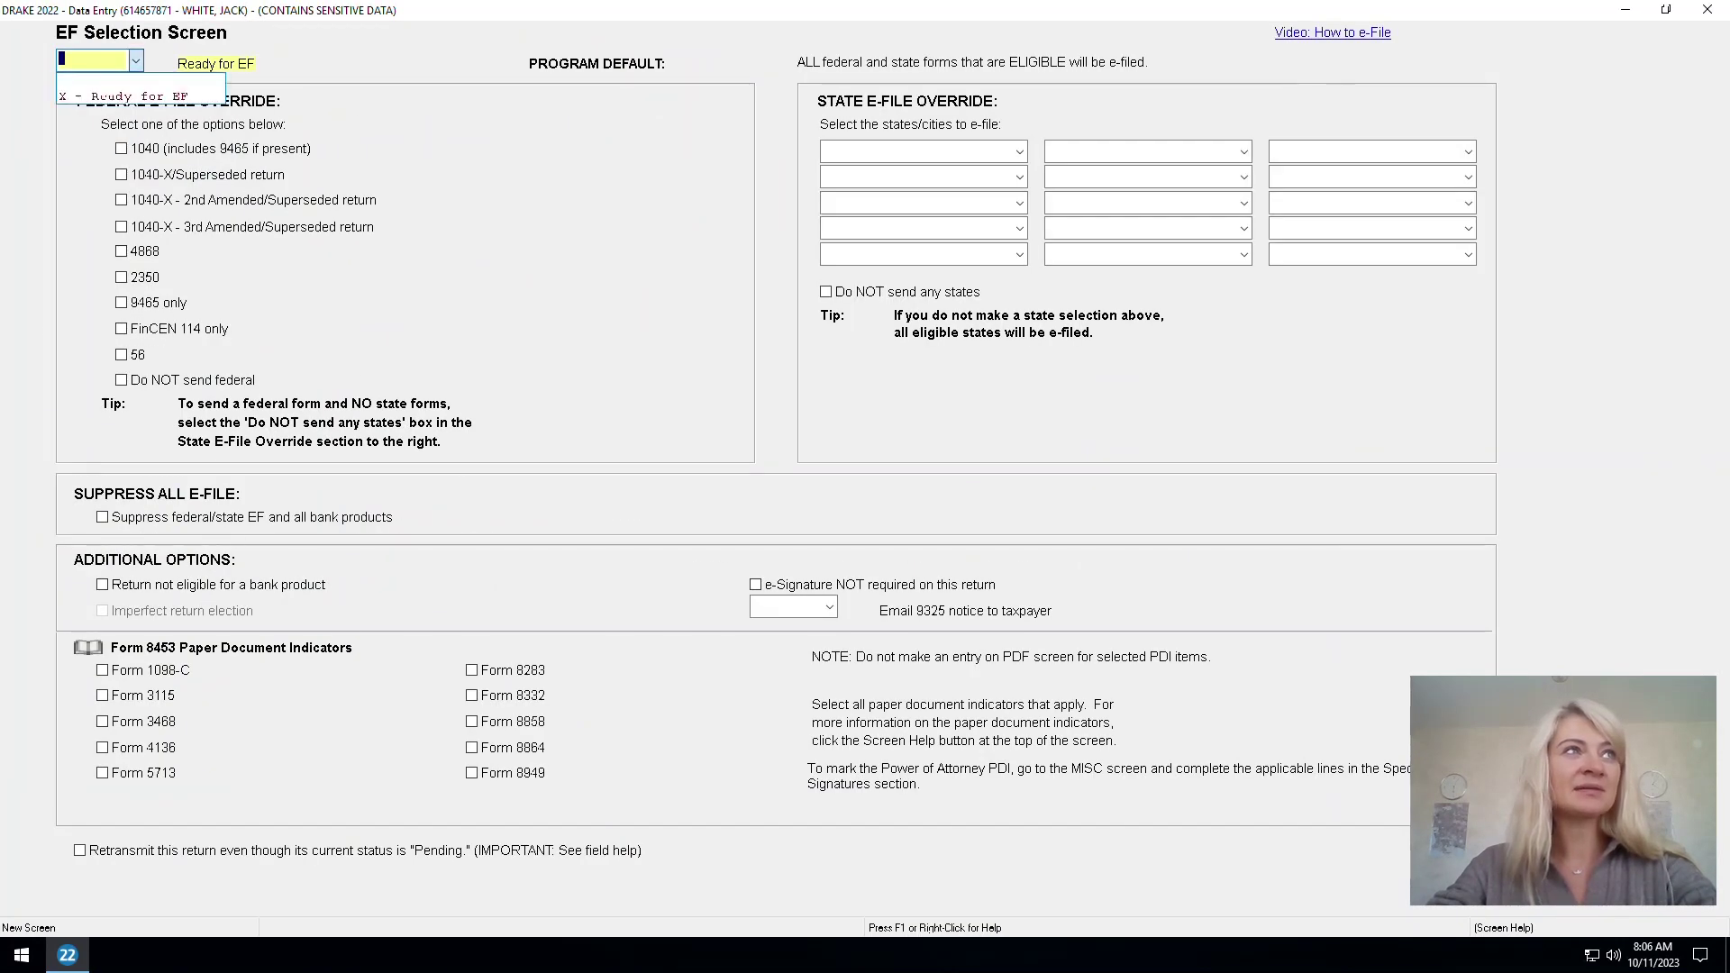
{"action": "key", "text": "Return"}
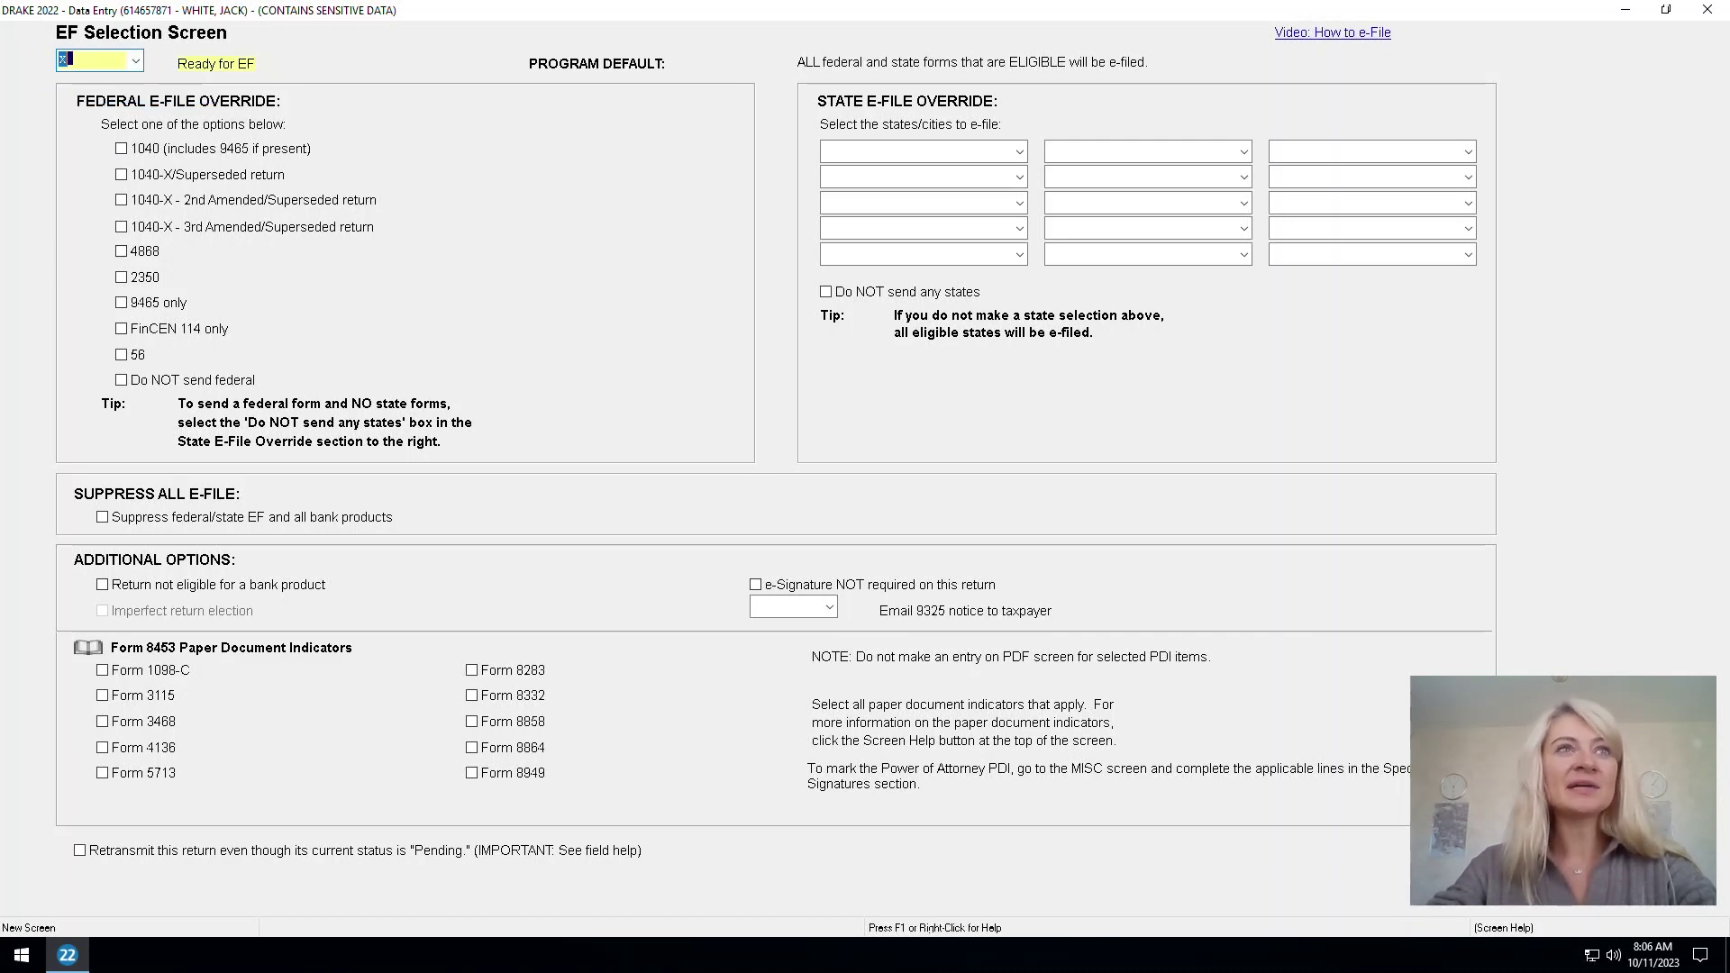
{"action": "left_click", "coordinate": [914, 151]}
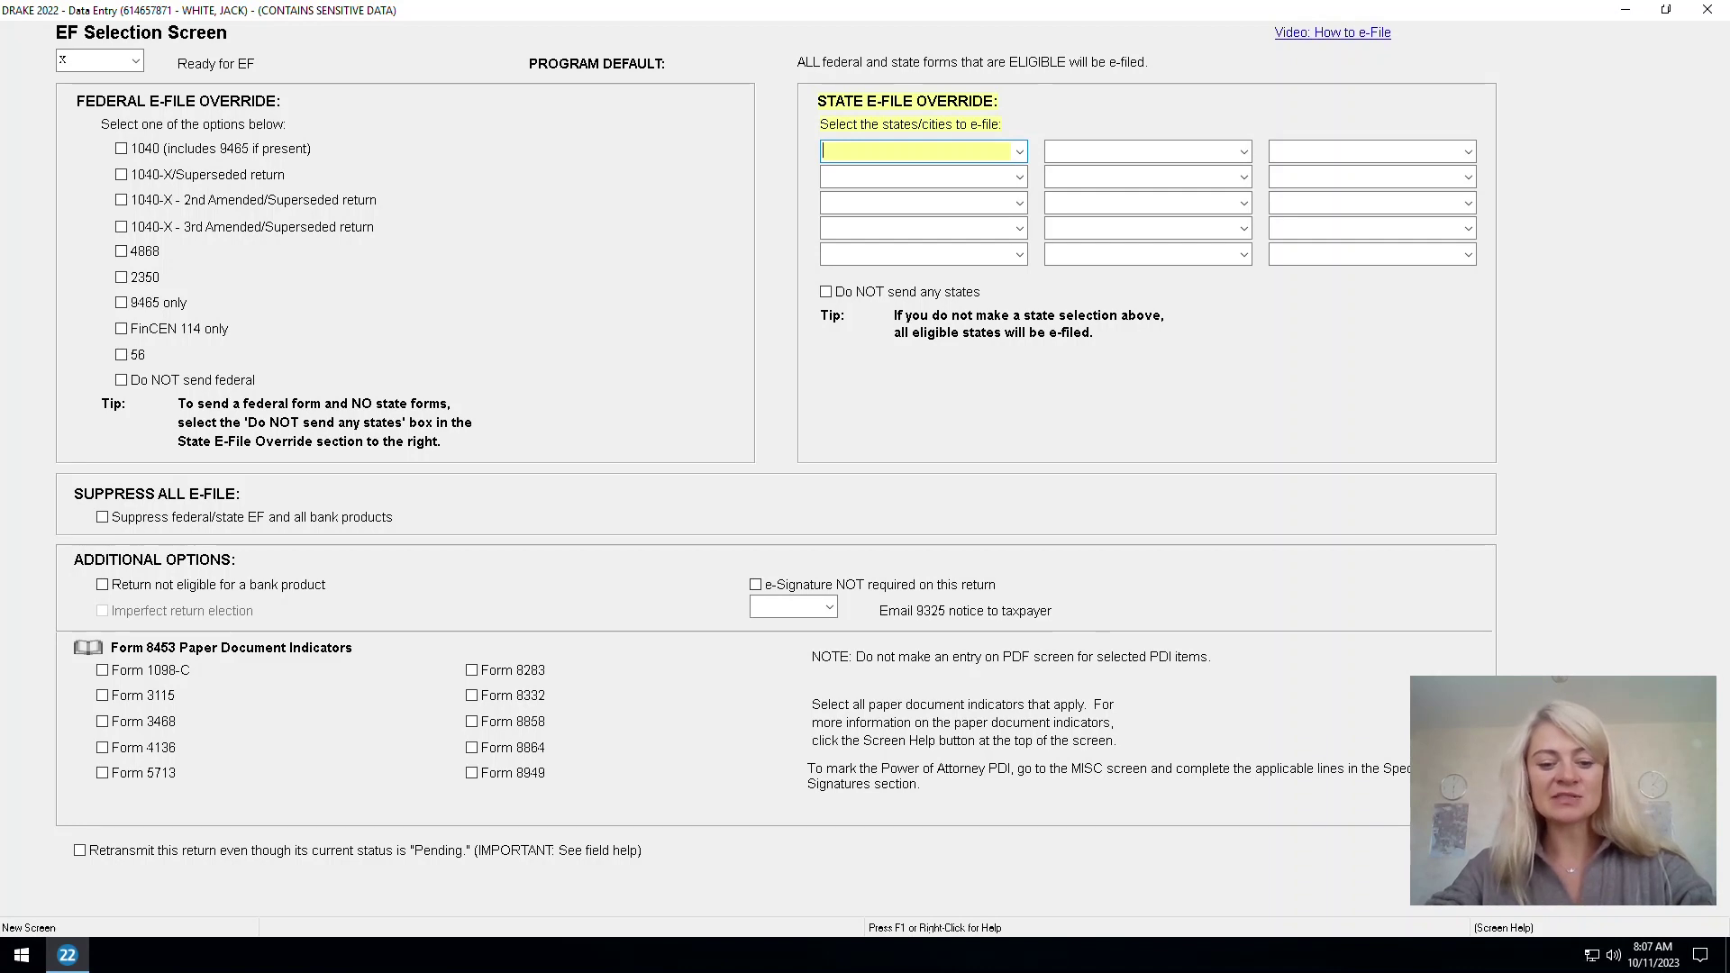
{"action": "type", "text": "ca"}
{"action": "key", "text": "Tab"}
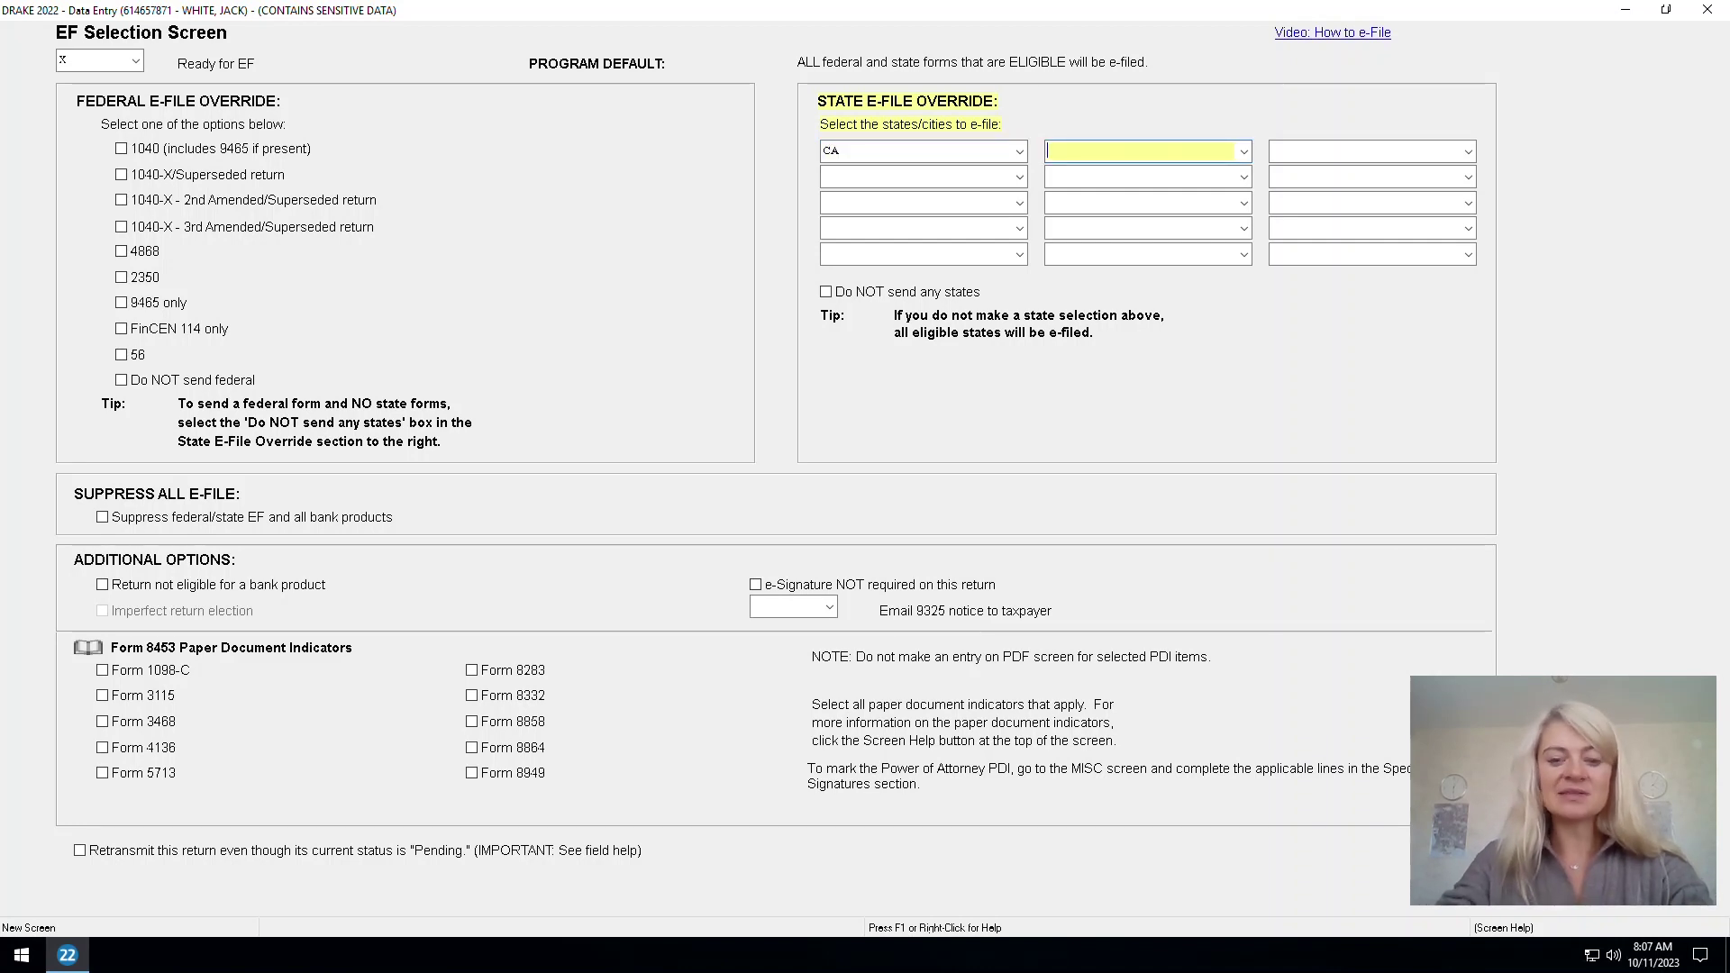
{"action": "type", "text": "ny"}
{"action": "key", "text": "Tab"}
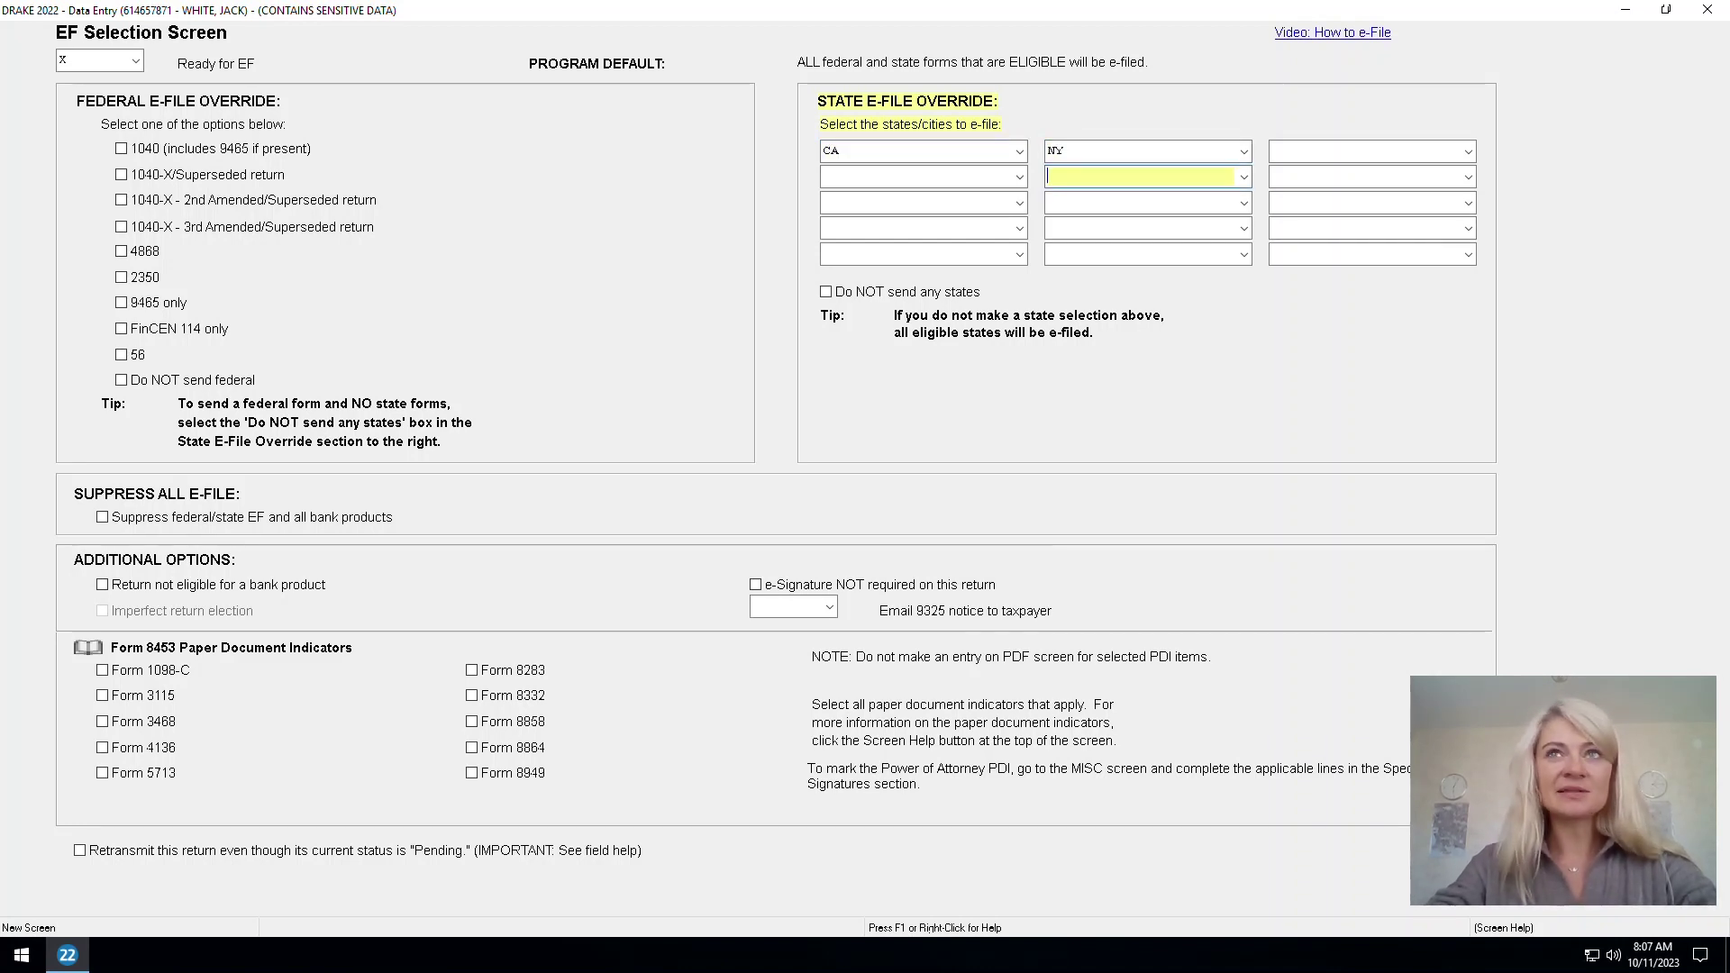
{"action": "key", "text": "Escape"}
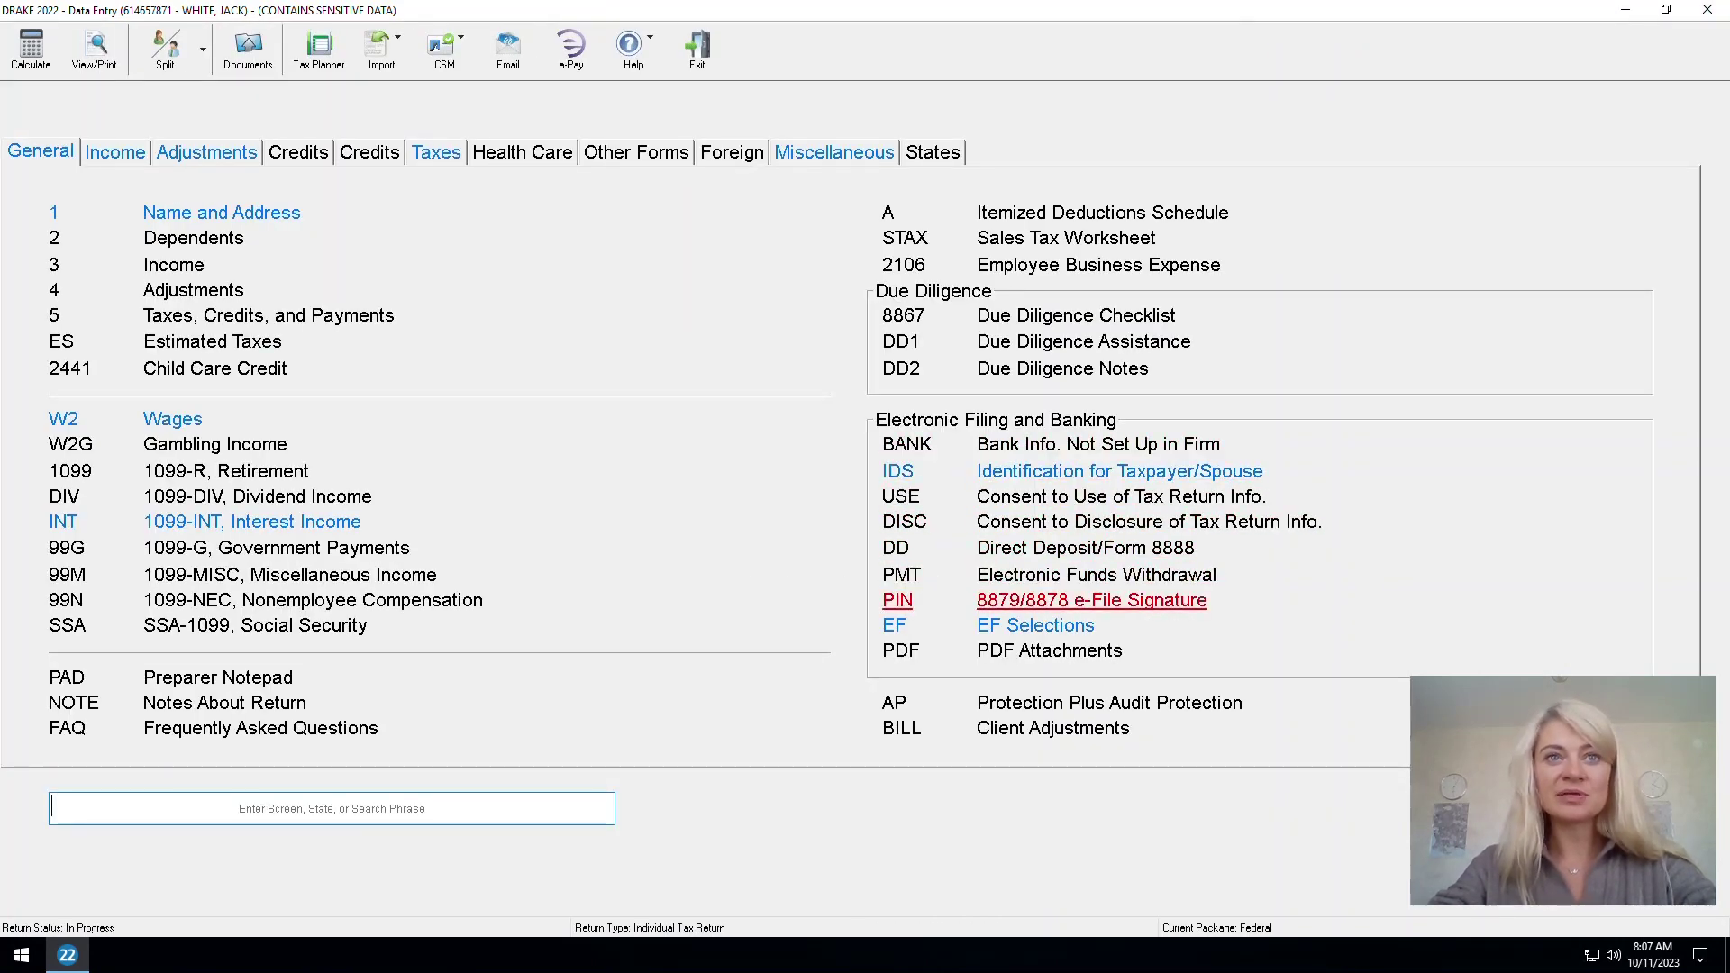
On the 8879 signature screen, enter signature date 10-11-2023 and the ERO's PIN
{"action": "left_click", "coordinate": [1091, 601]}
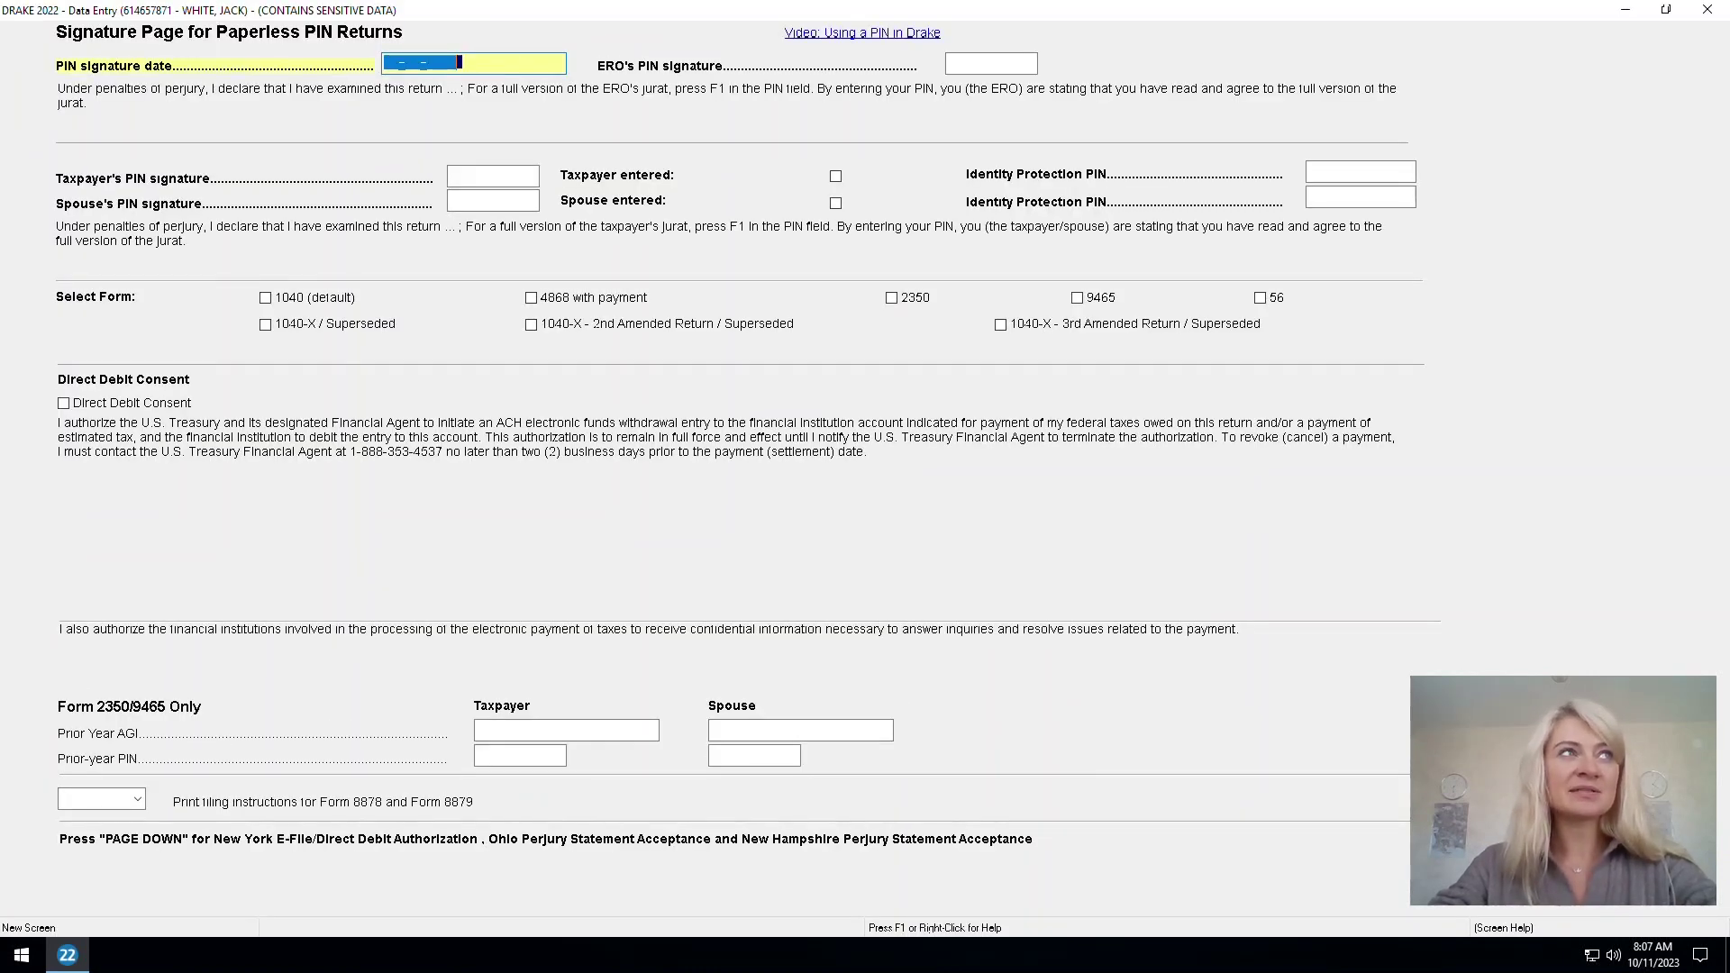
{"action": "type", "text": "10111-1"}
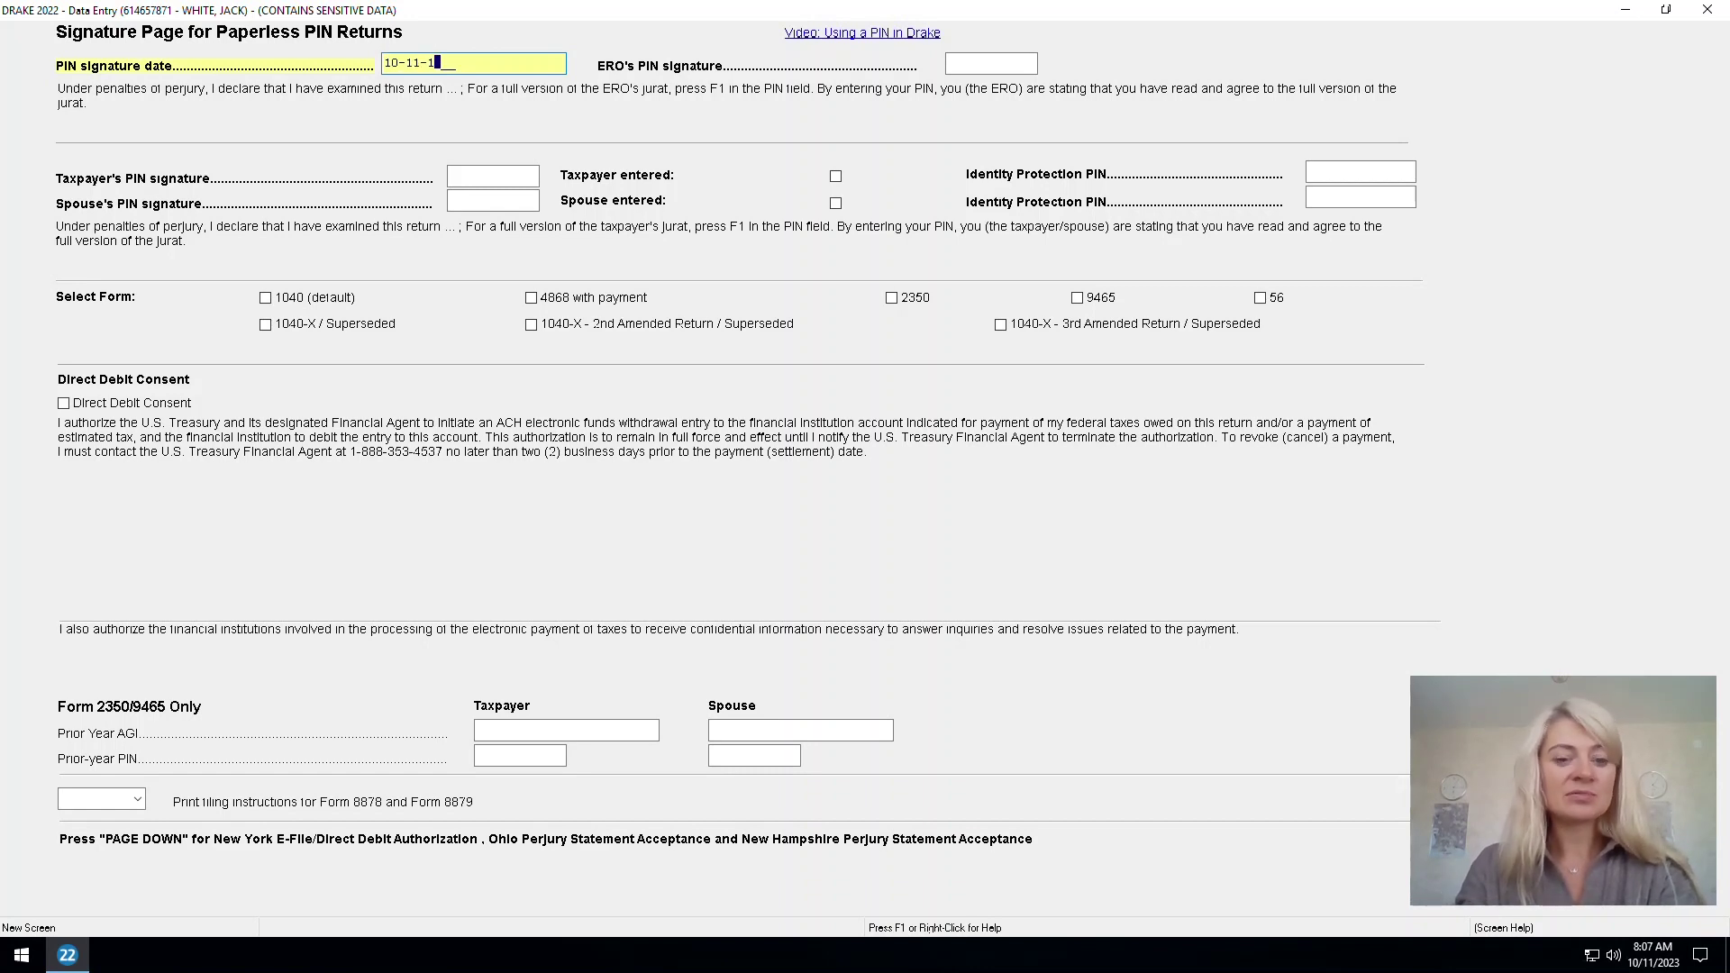
{"action": "key", "text": "BackSpace"}
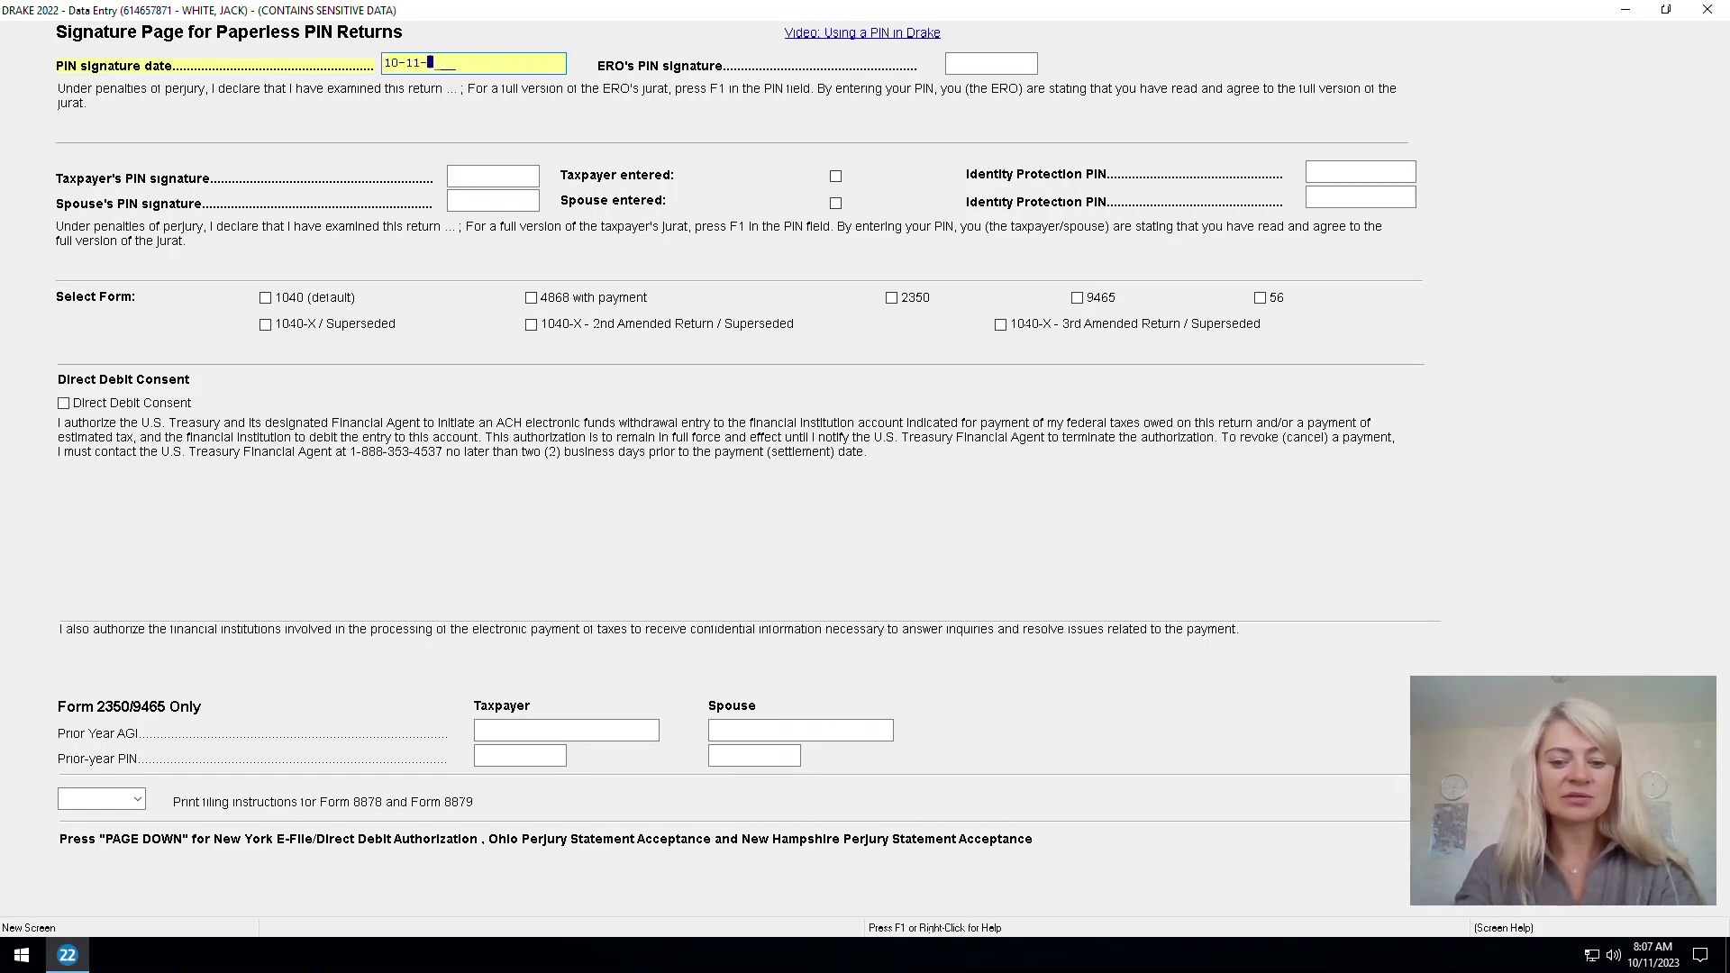
{"action": "type", "text": "2023"}
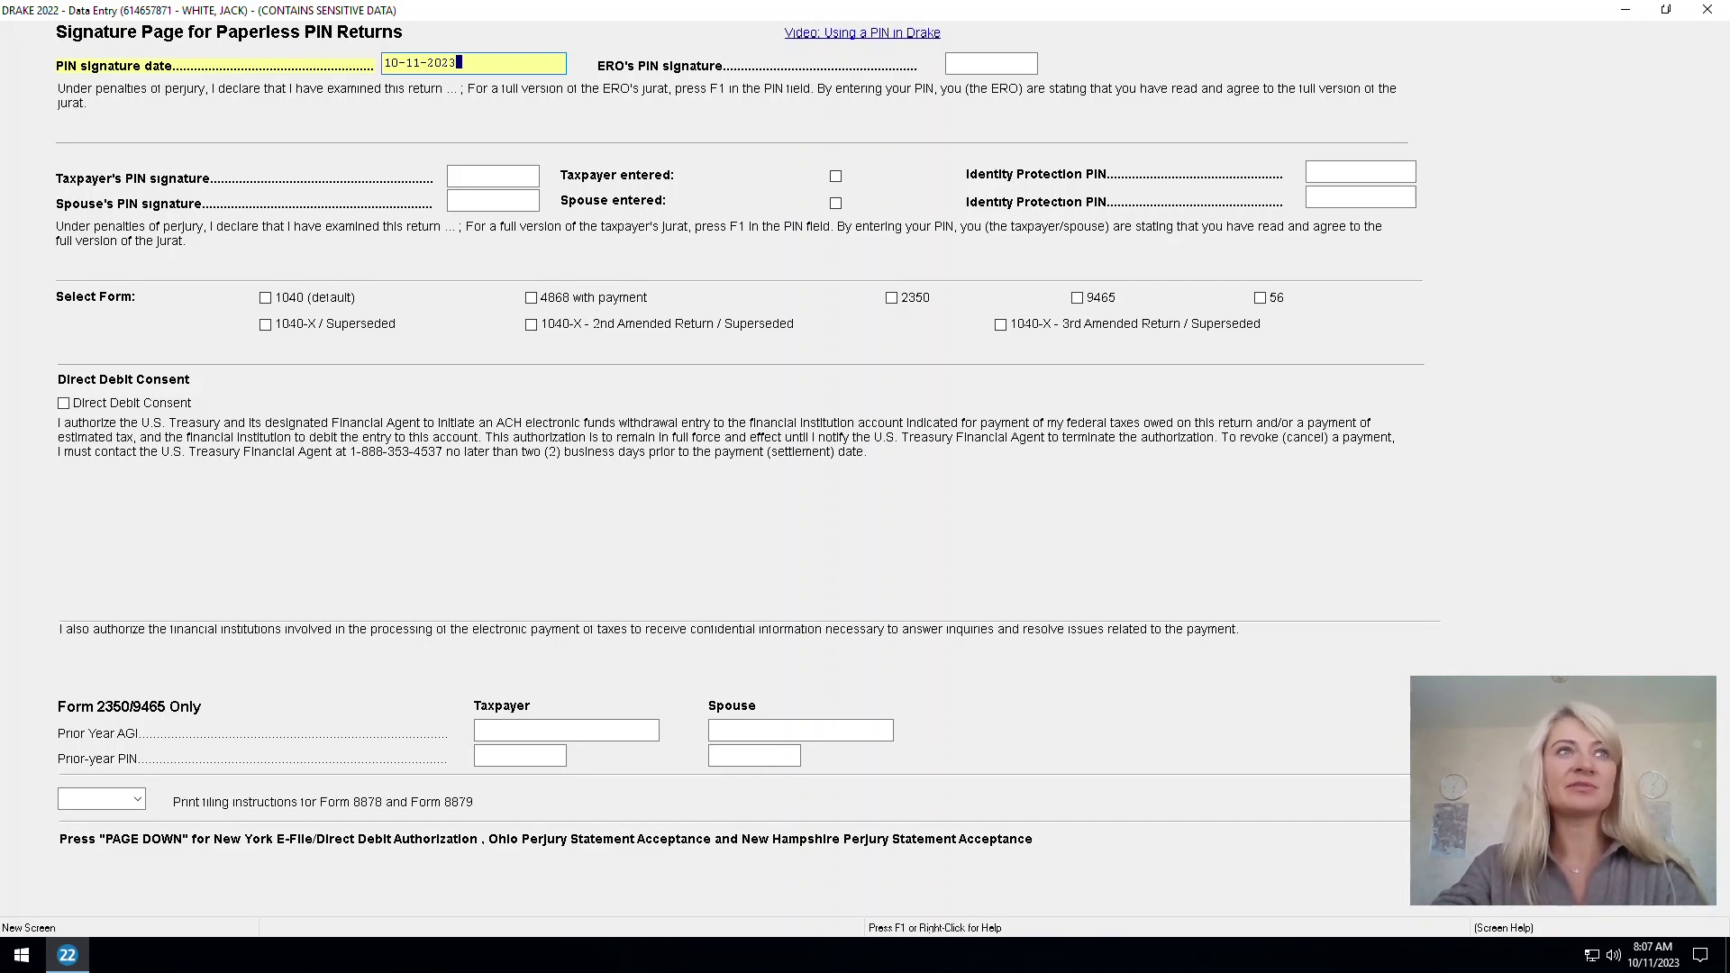
{"action": "left_click", "coordinate": [992, 63]}
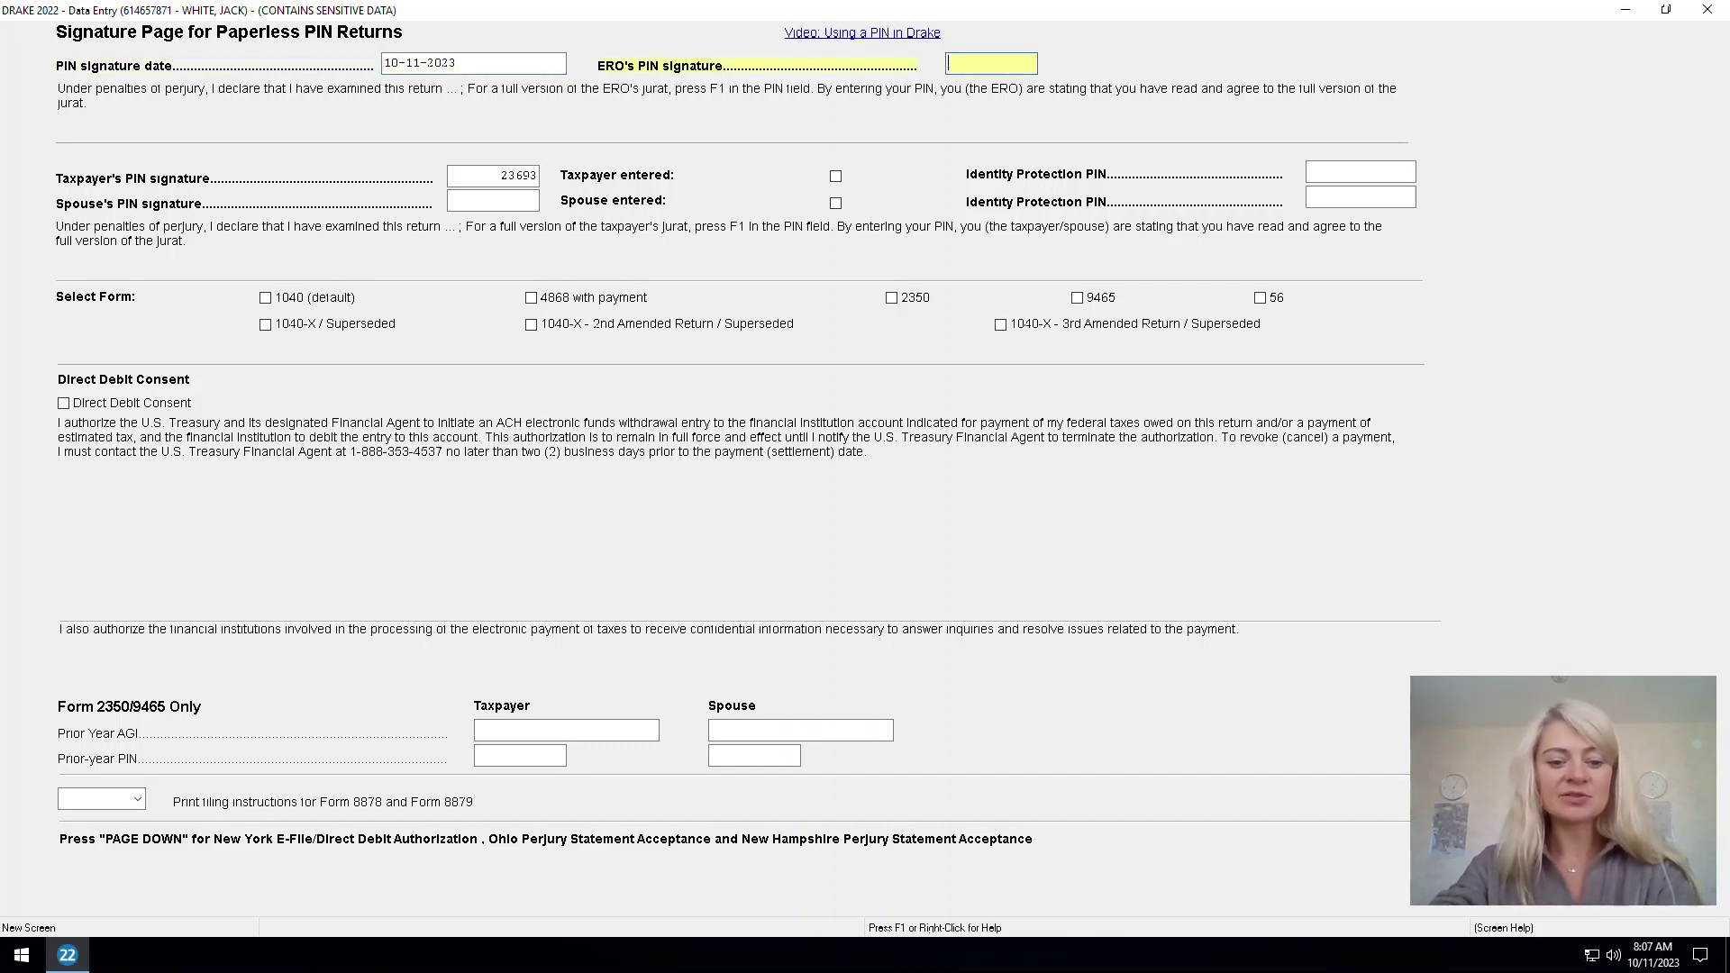
{"action": "type", "text": "12345"}
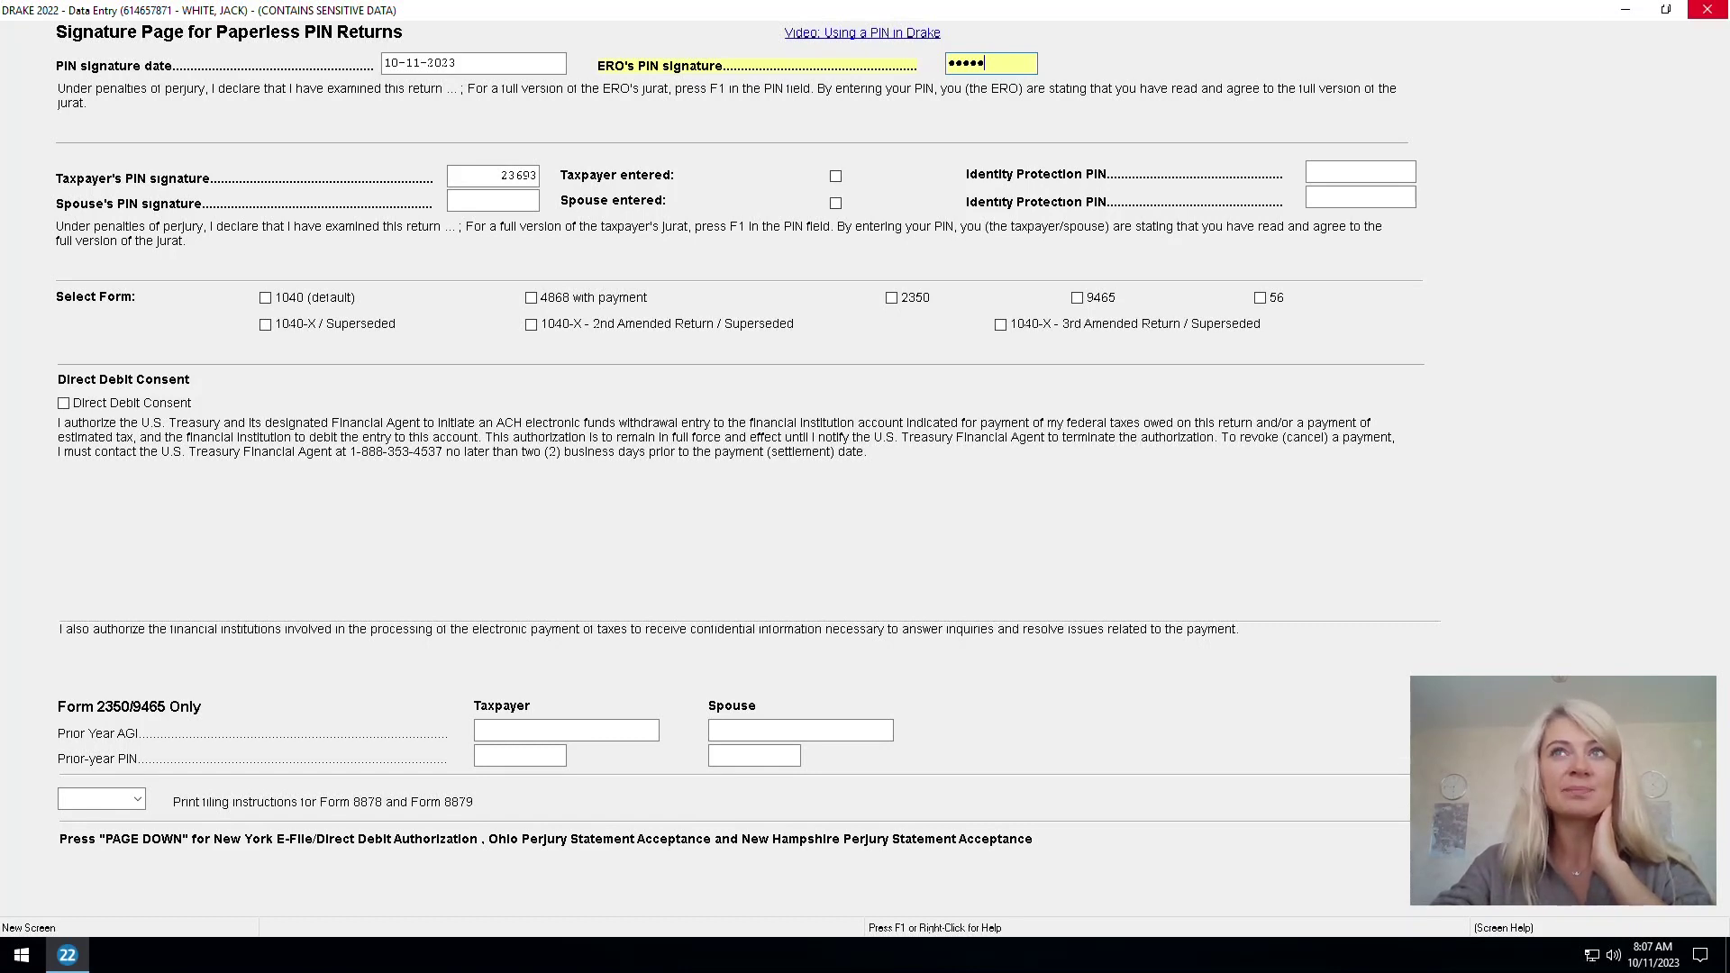
{"action": "left_click", "coordinate": [1707, 9]}
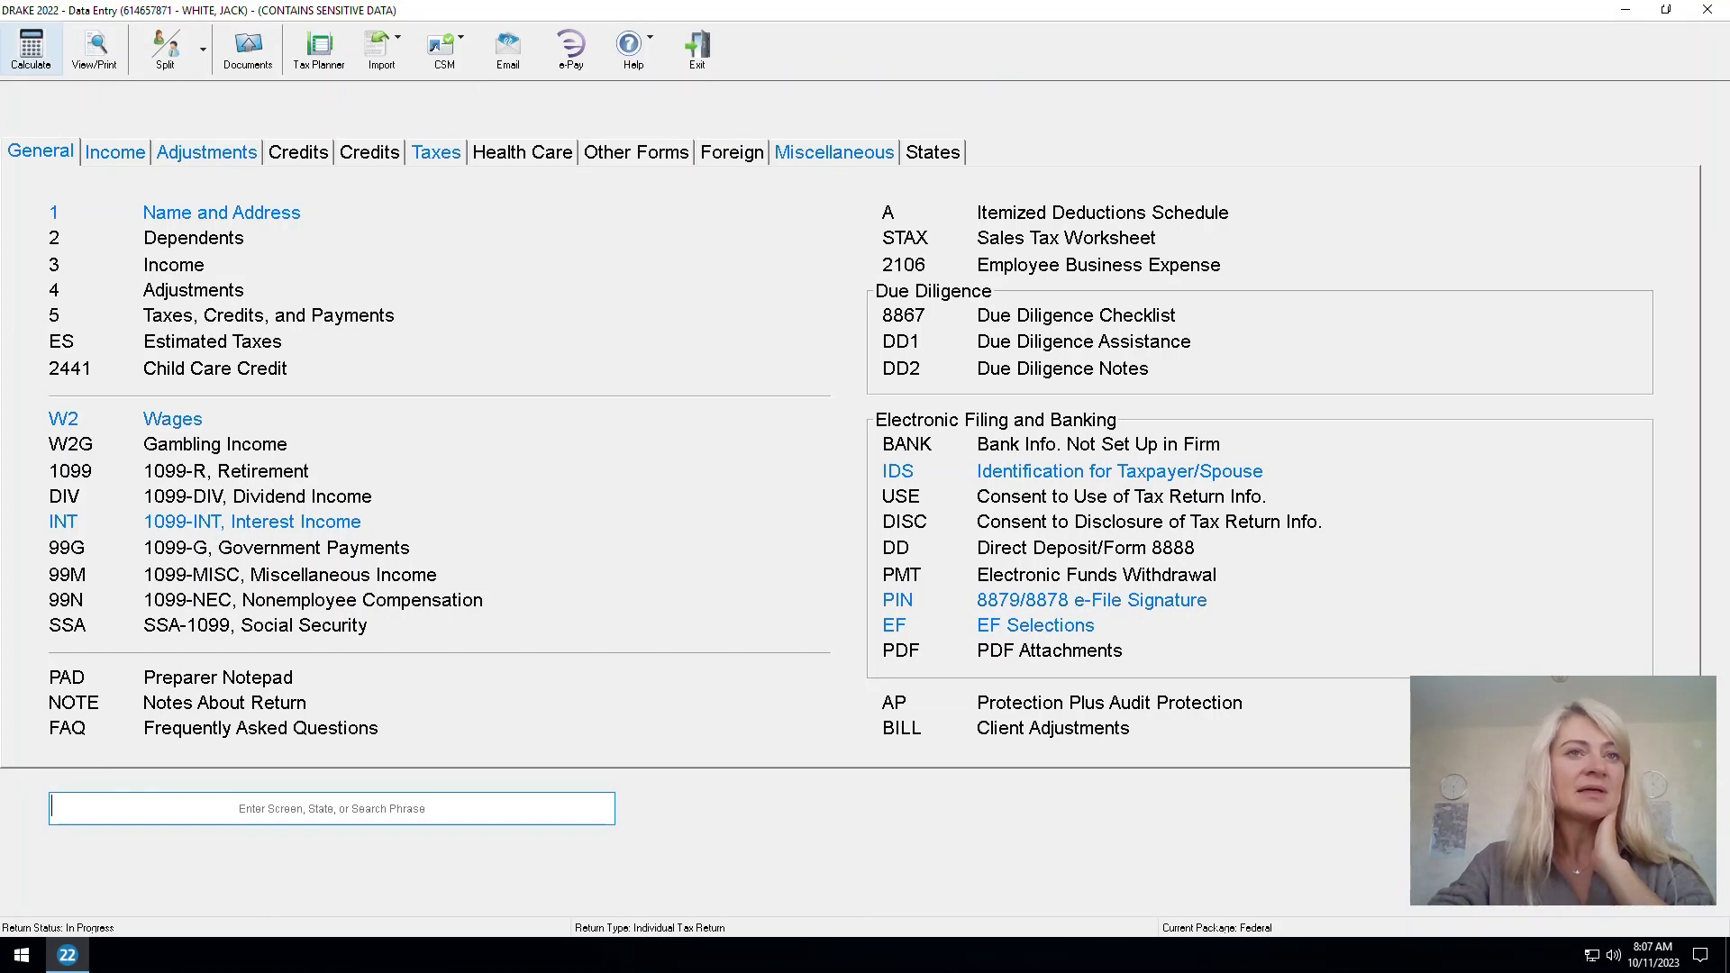
Calculate, read the full text of federal error 5610, and review the state result rows
{"action": "left_click", "coordinate": [31, 47]}
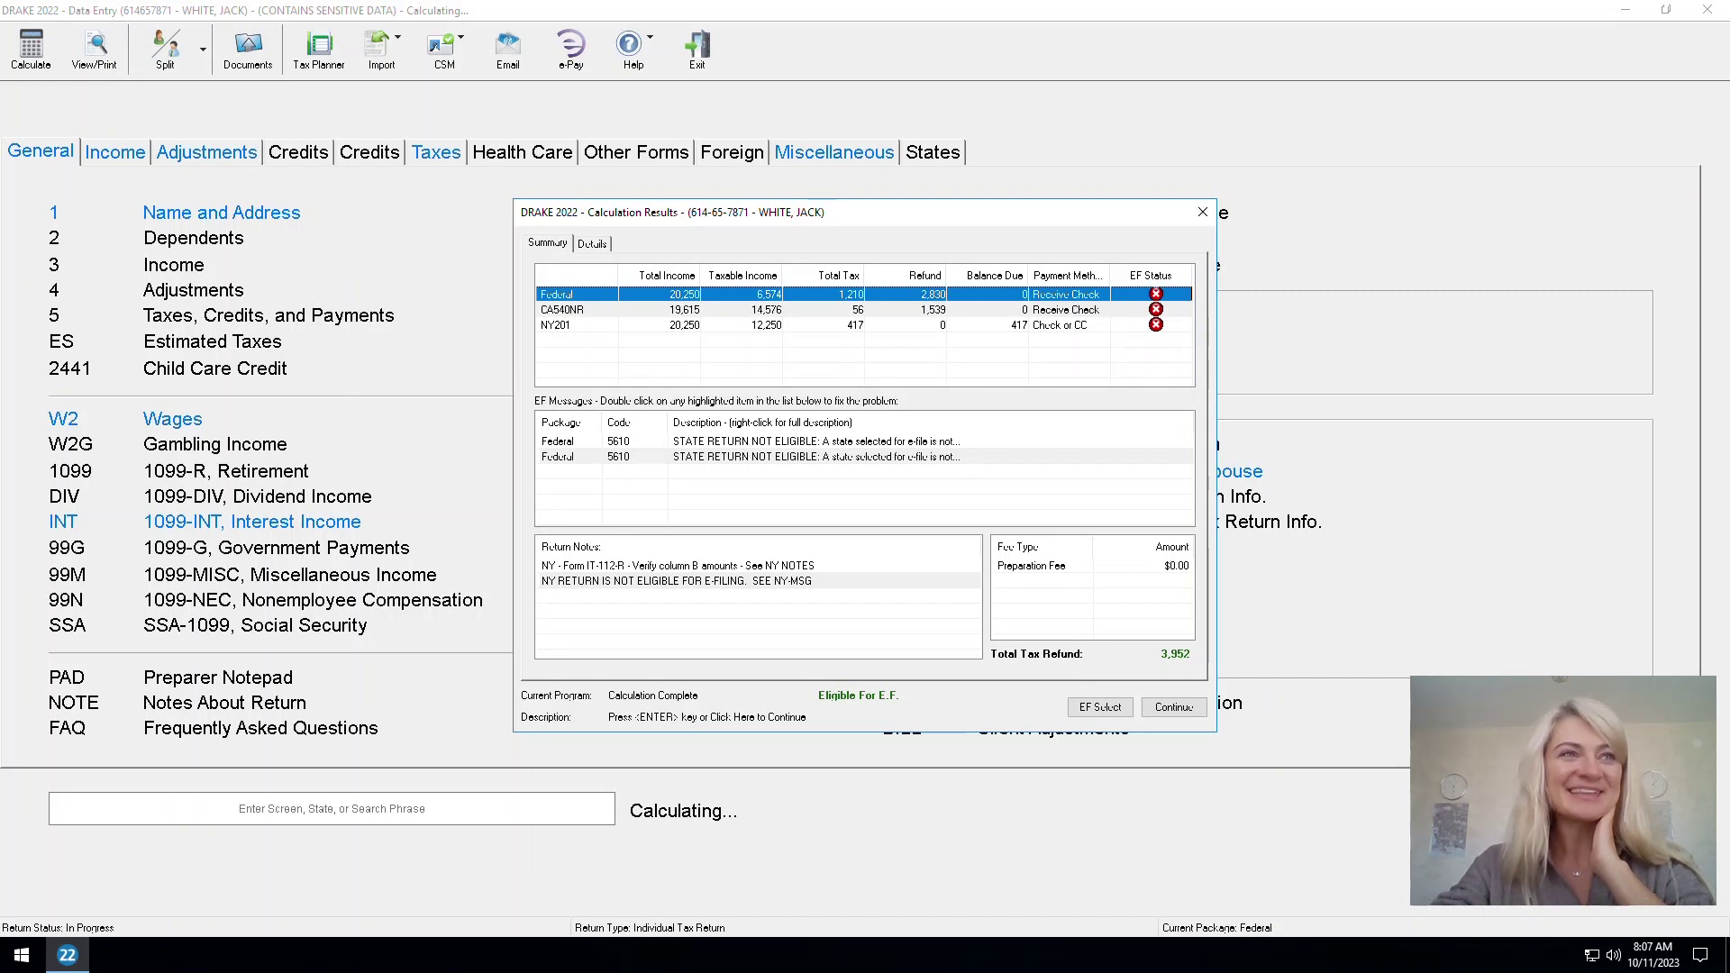
{"action": "left_click", "coordinate": [811, 441]}
{"action": "double_click", "coordinate": [811, 456]}
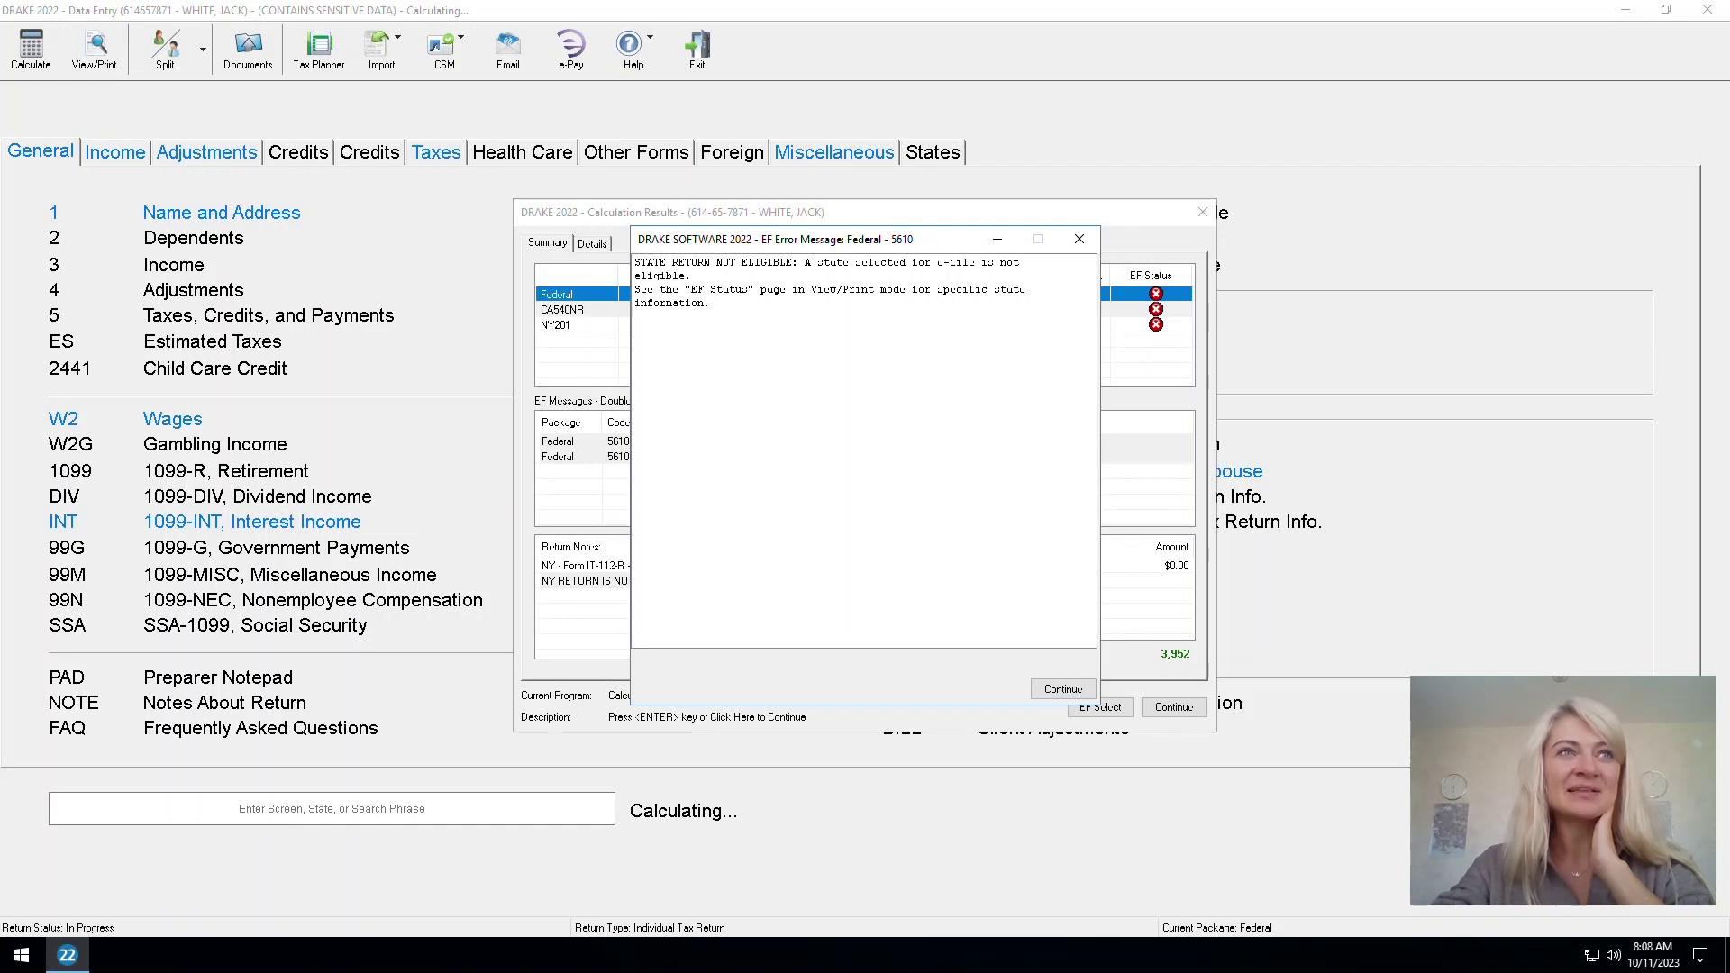
{"action": "left_click", "coordinate": [1080, 239]}
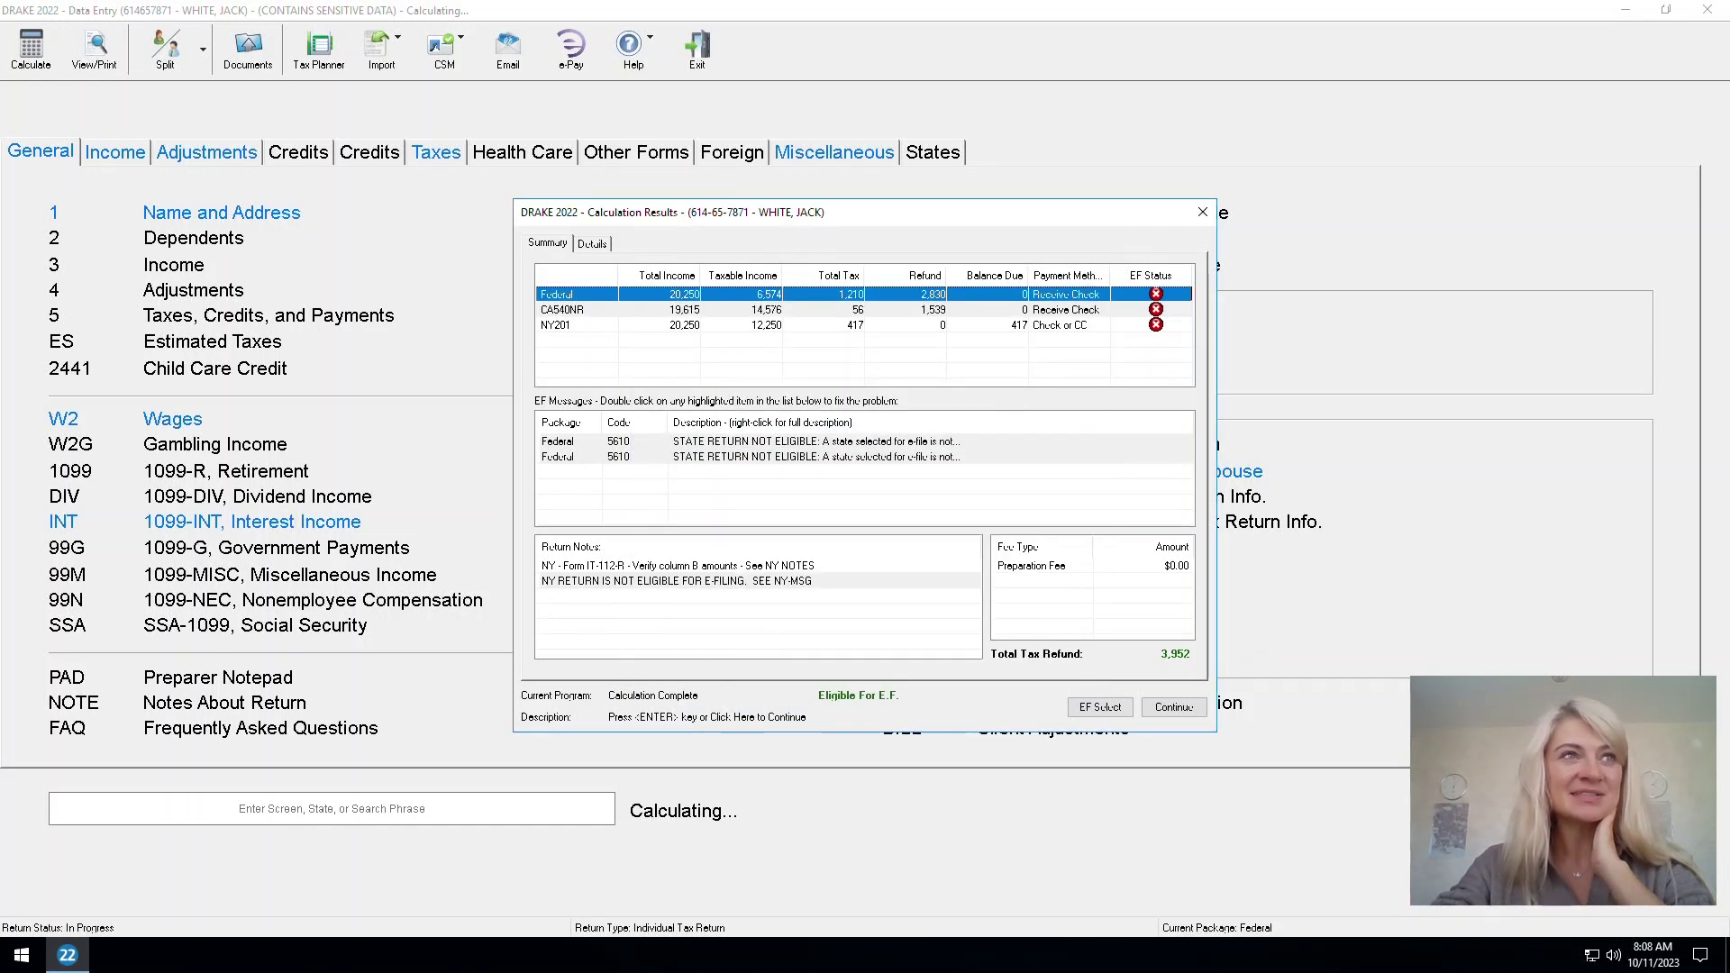
{"action": "left_click", "coordinate": [817, 456]}
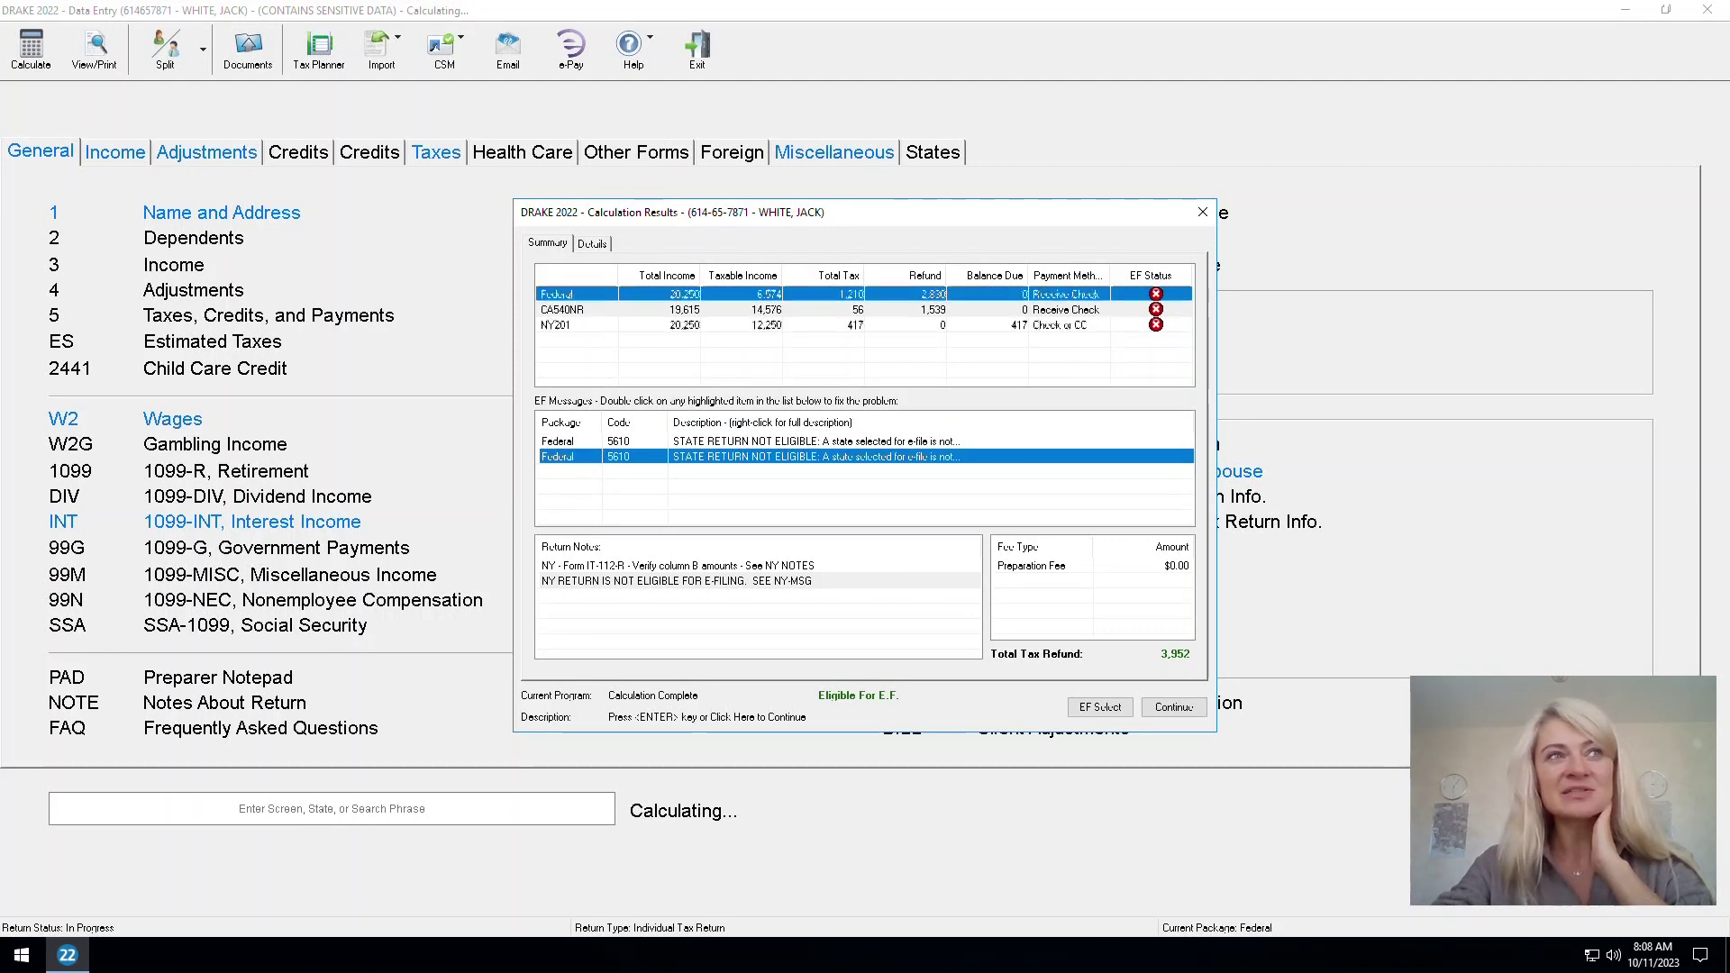
{"action": "left_click", "coordinate": [559, 324]}
{"action": "left_click", "coordinate": [559, 310]}
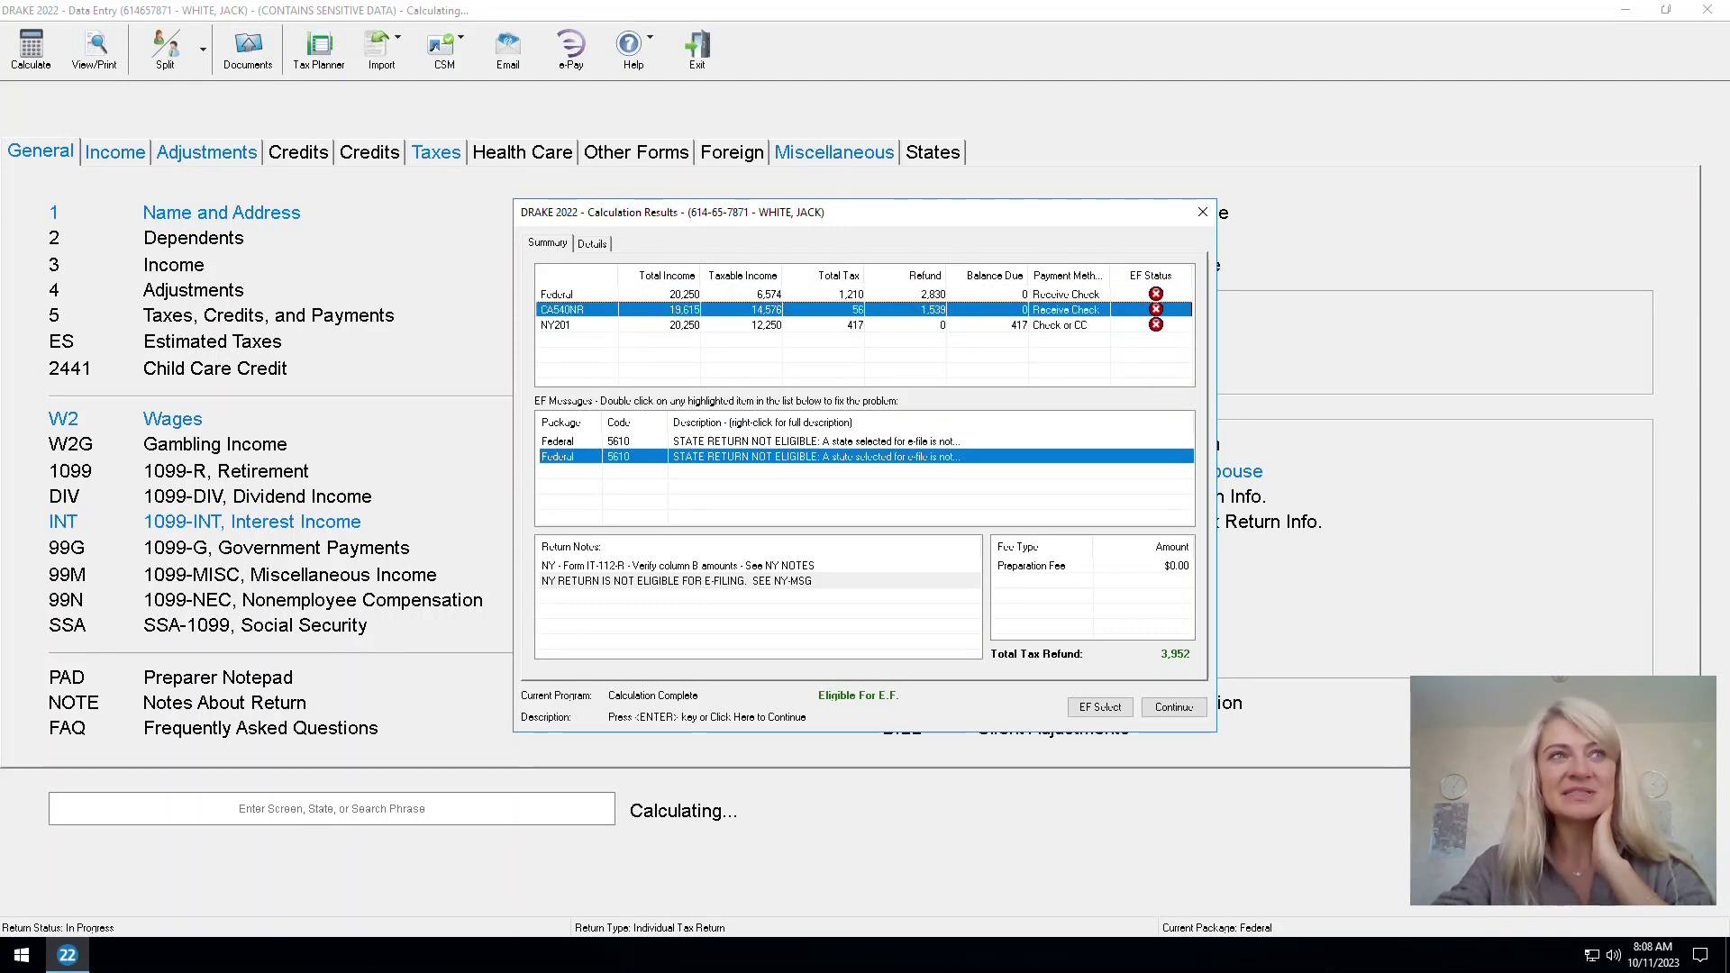
{"action": "left_click", "coordinate": [559, 324]}
{"action": "left_click", "coordinate": [1202, 212]}
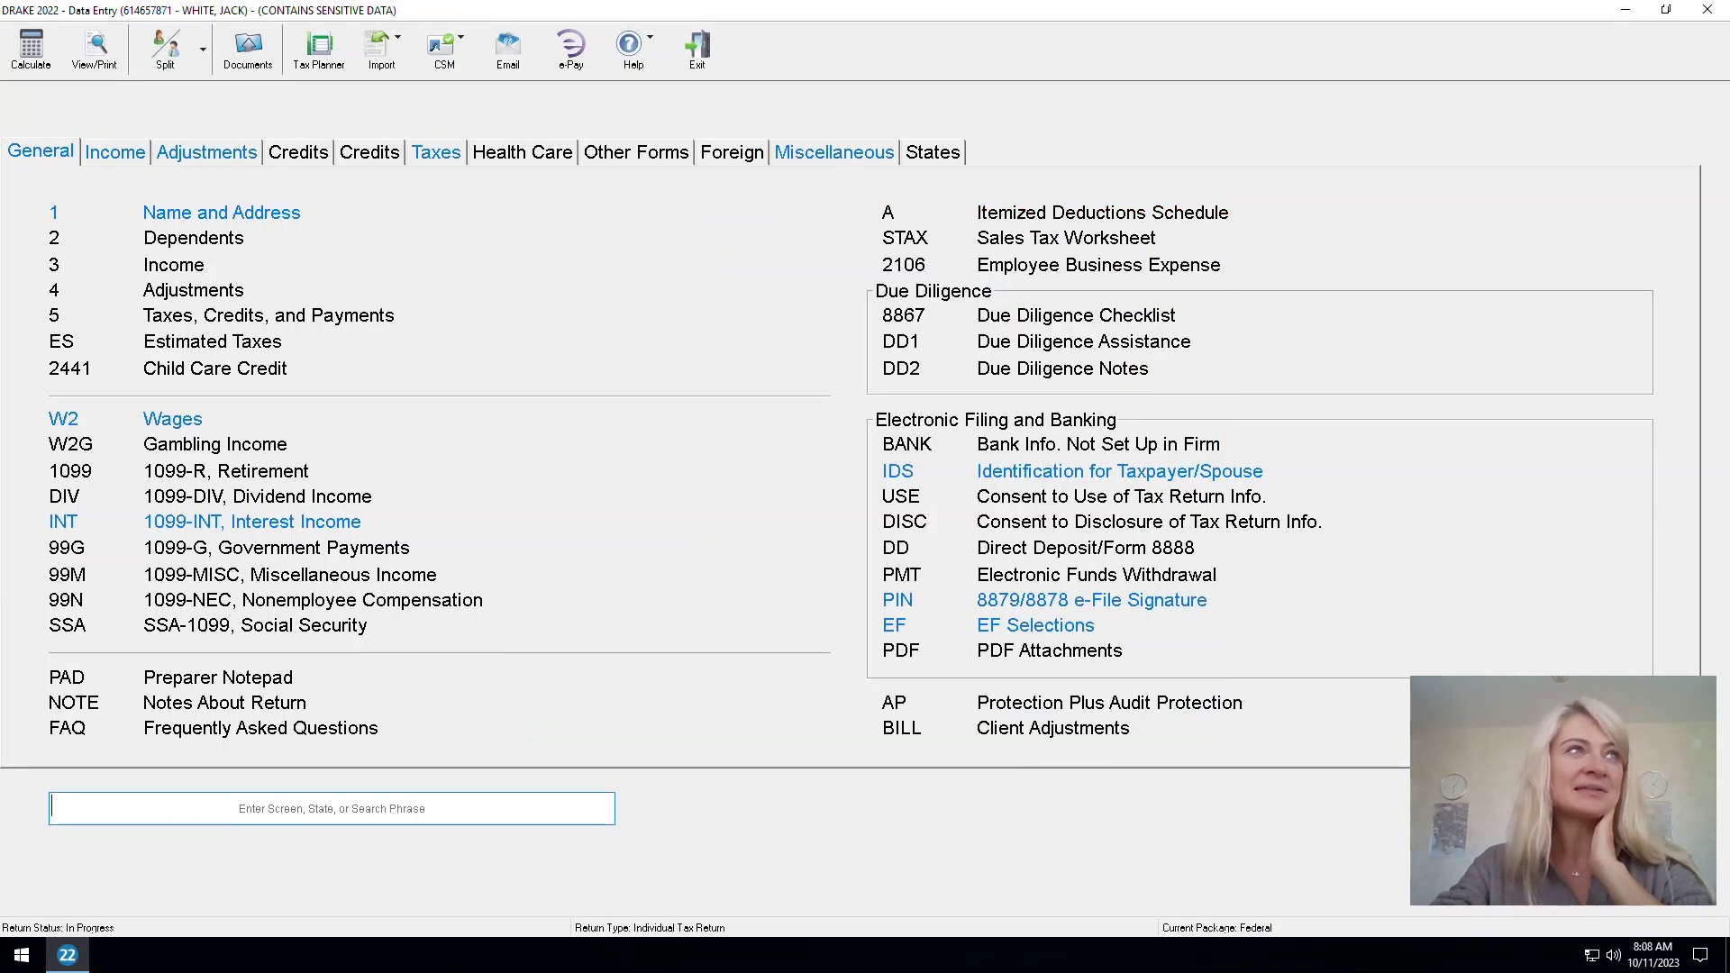
{"action": "key", "text": "Escape"}
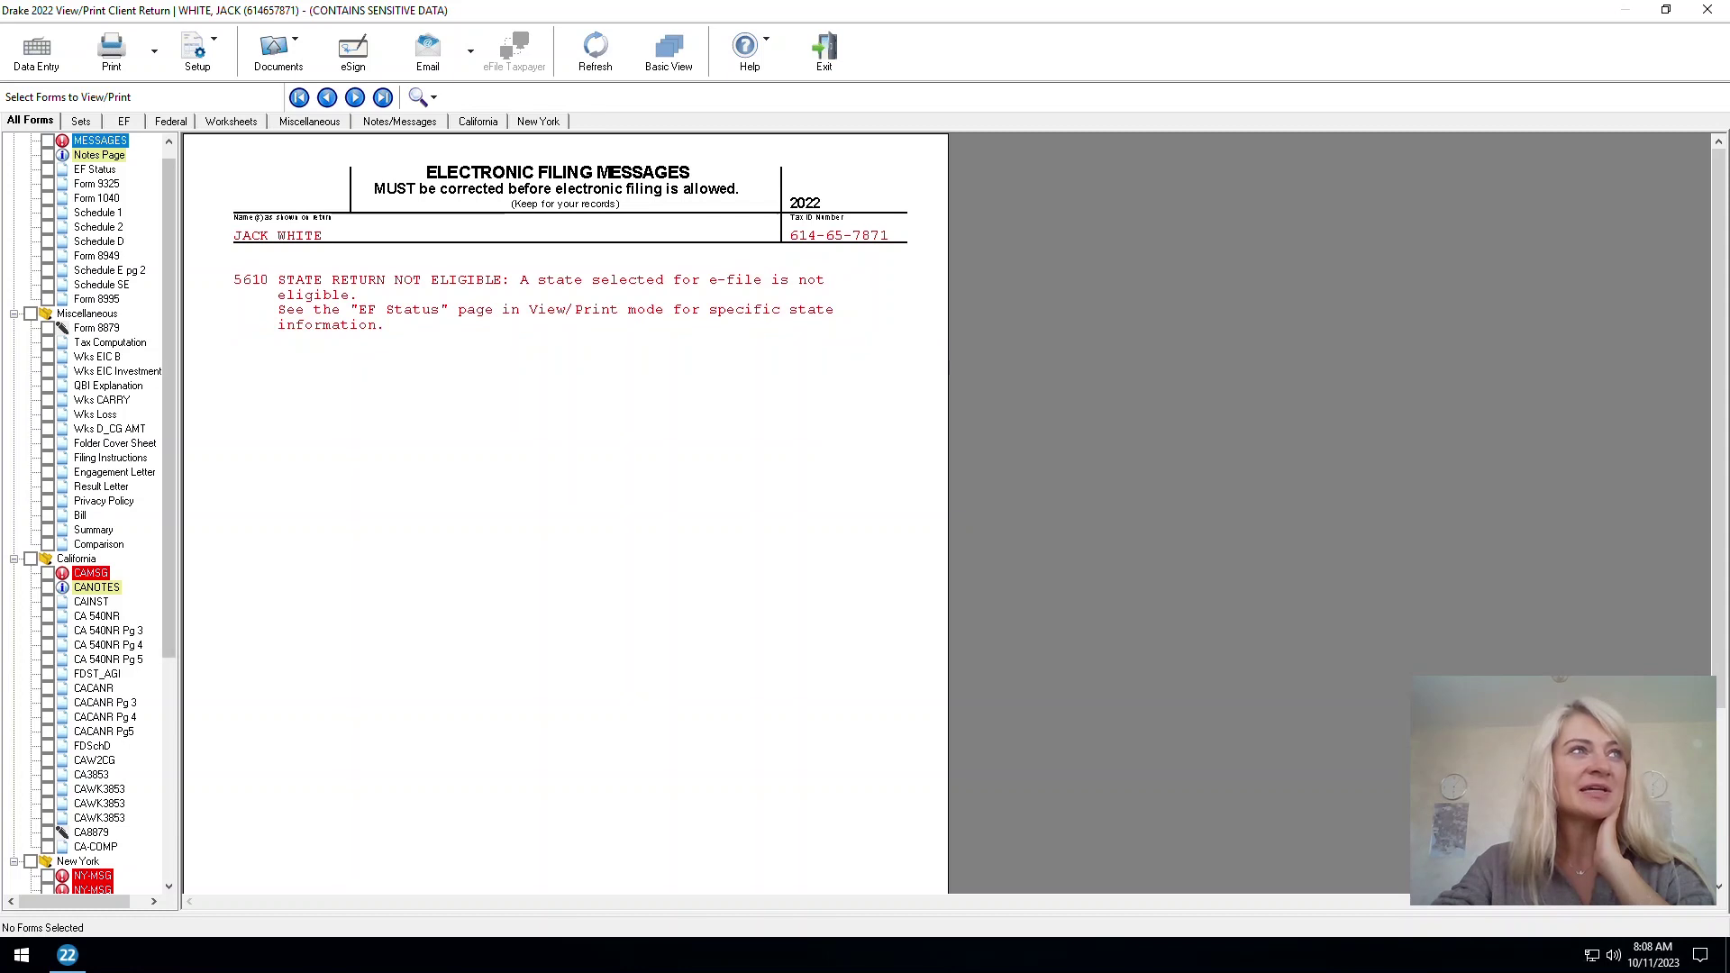
Scroll the View/Print forms list to the federal MESSAGES page showing error 5610
{"action": "scroll", "coordinate": [90, 505], "scroll_direction": "up", "scroll_amount": 1}
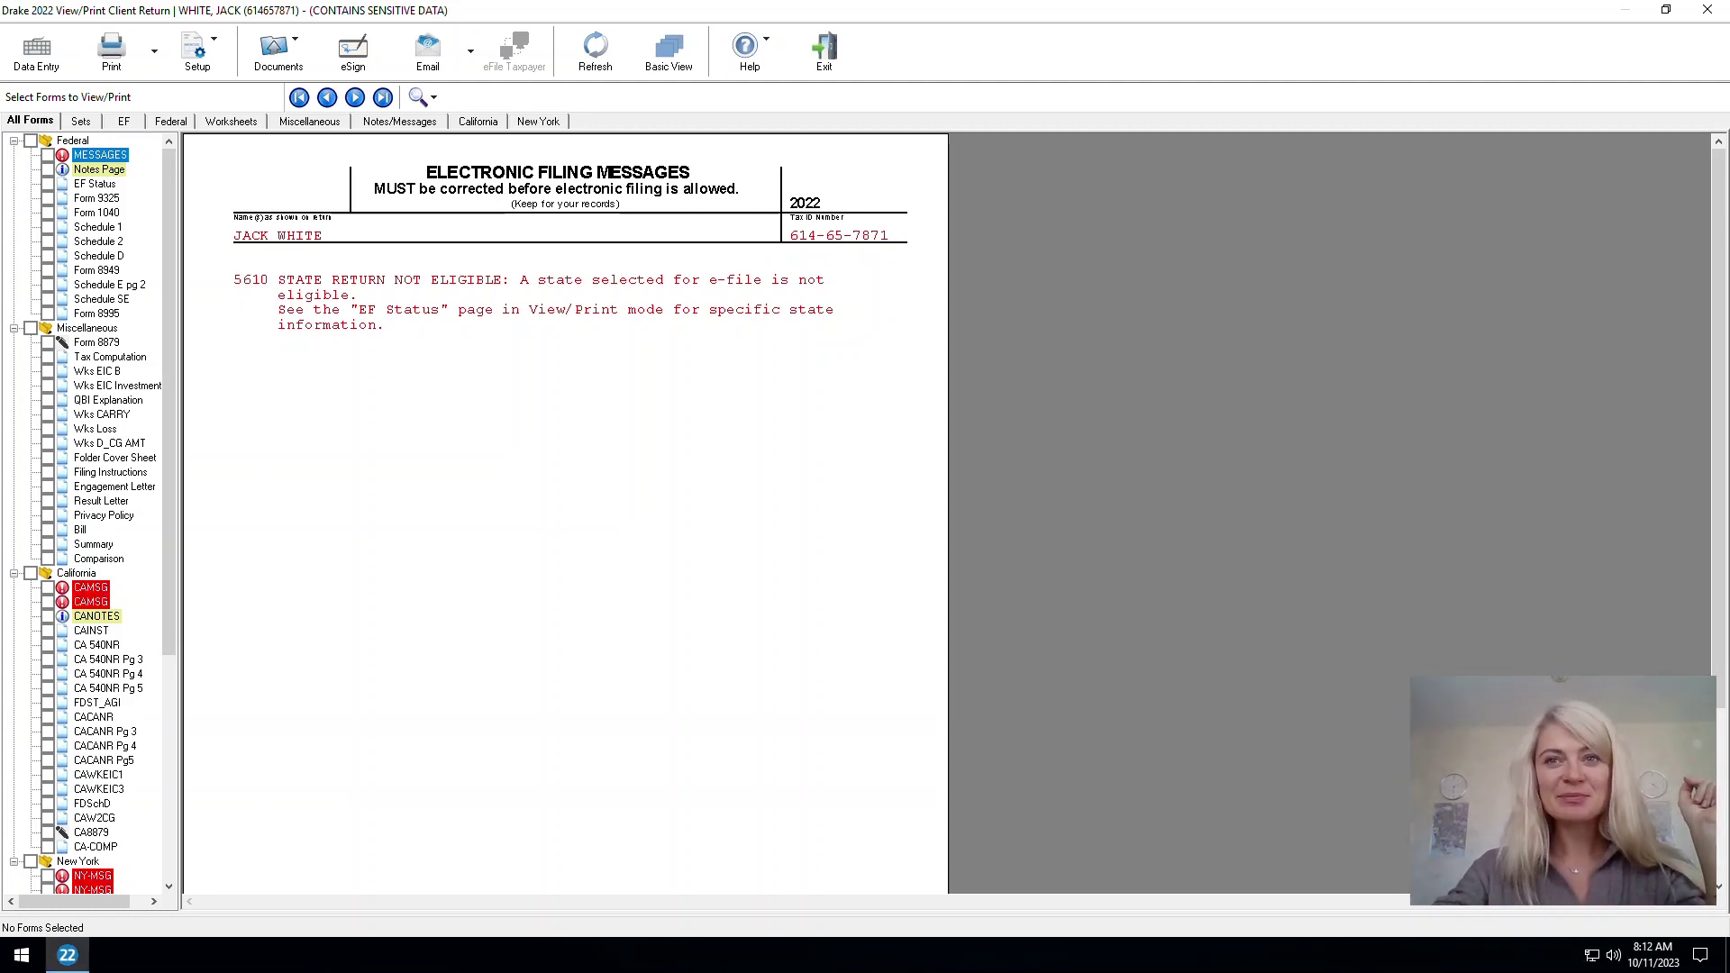
Review the CAMSG and NY-MSG pages and federal MESSAGES, then return to Data Entry
{"action": "left_click", "coordinate": [90, 586]}
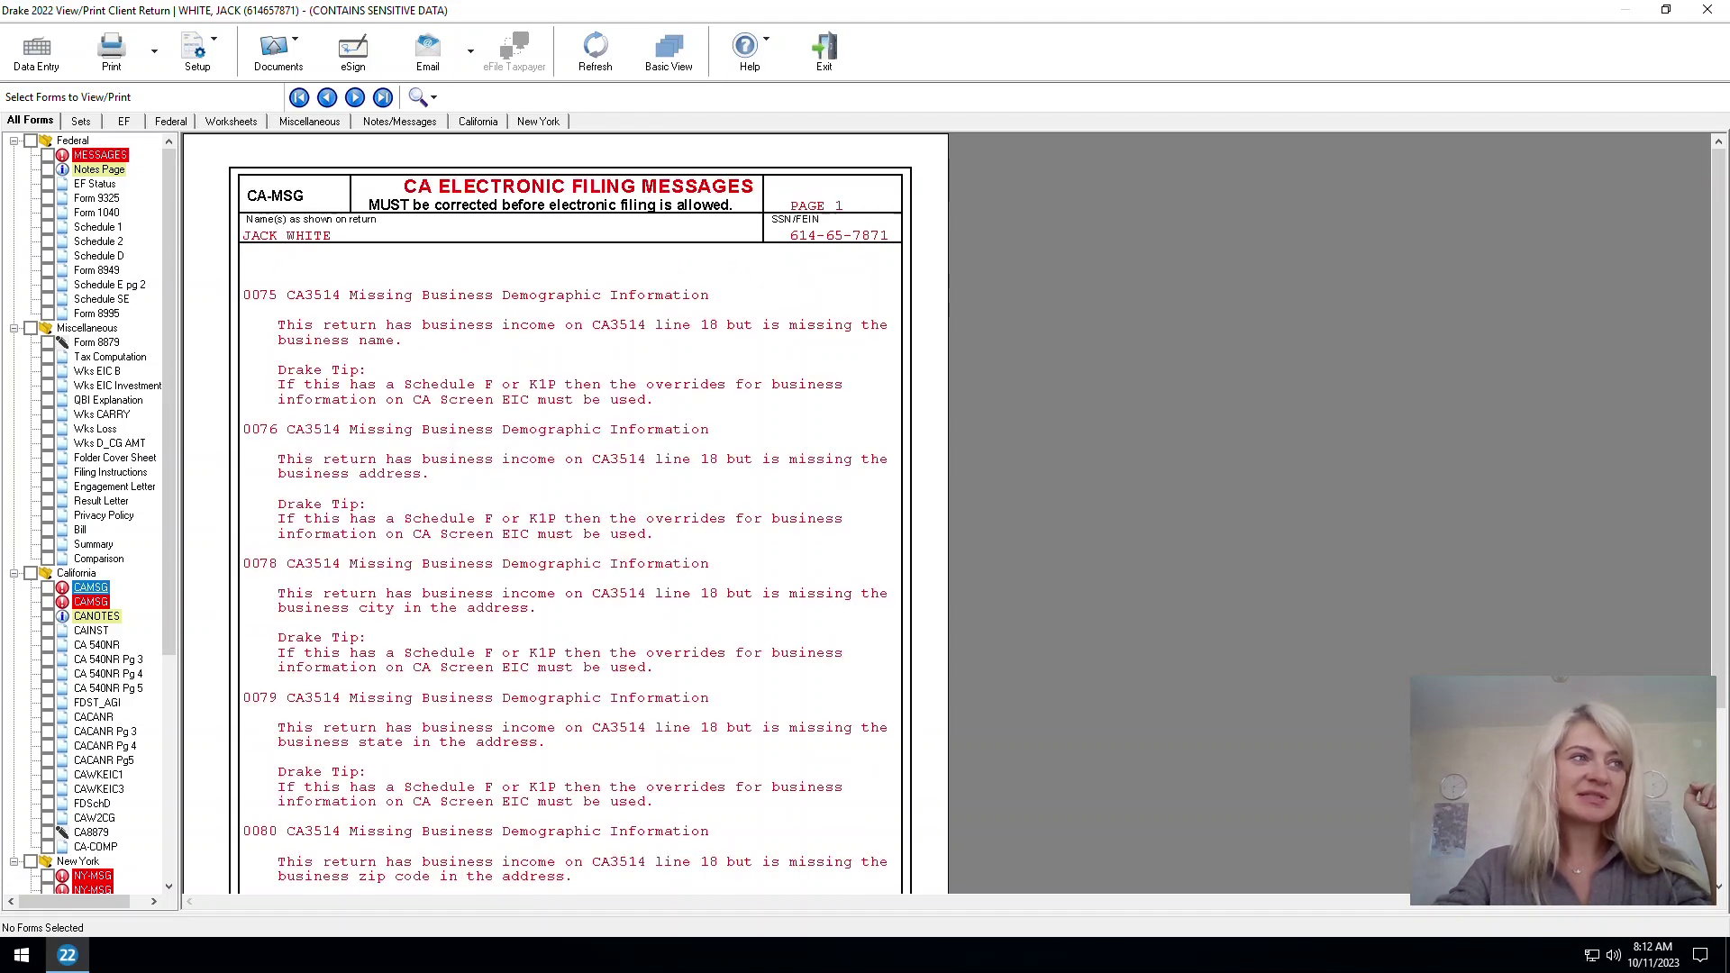
{"action": "left_click", "coordinate": [90, 601]}
{"action": "scroll", "coordinate": [93, 737], "scroll_direction": "down", "scroll_amount": 5}
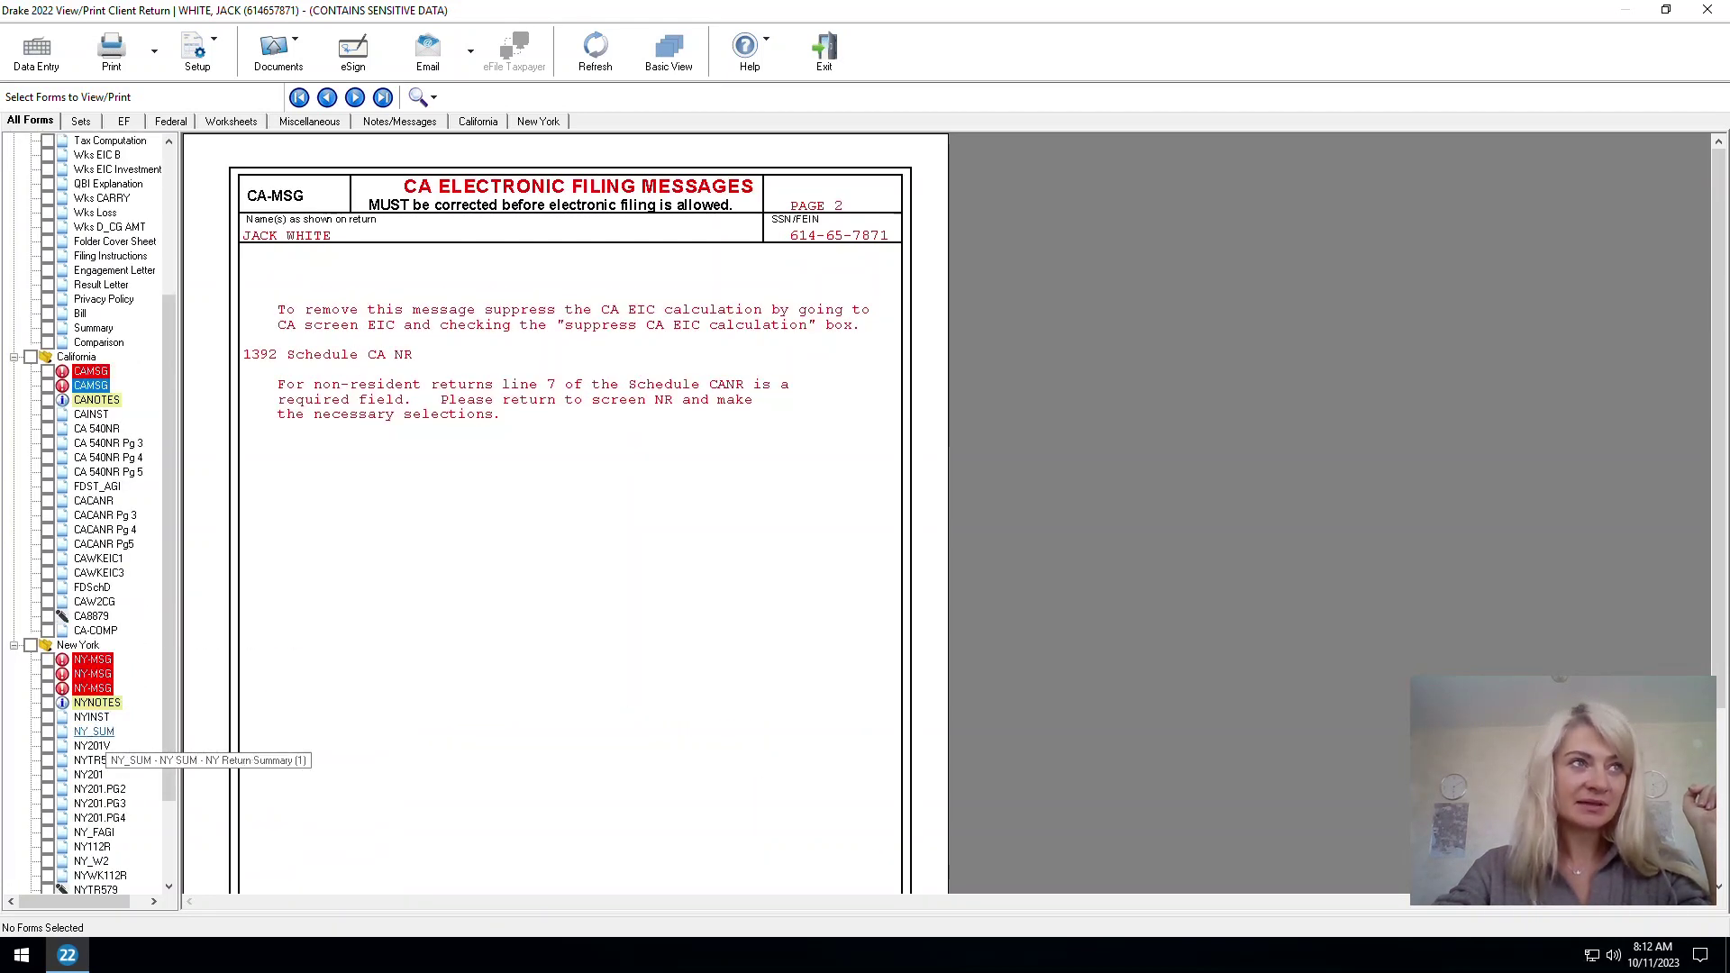
{"action": "scroll", "coordinate": [94, 739], "scroll_direction": "down", "scroll_amount": 3}
{"action": "left_click", "coordinate": [93, 558]}
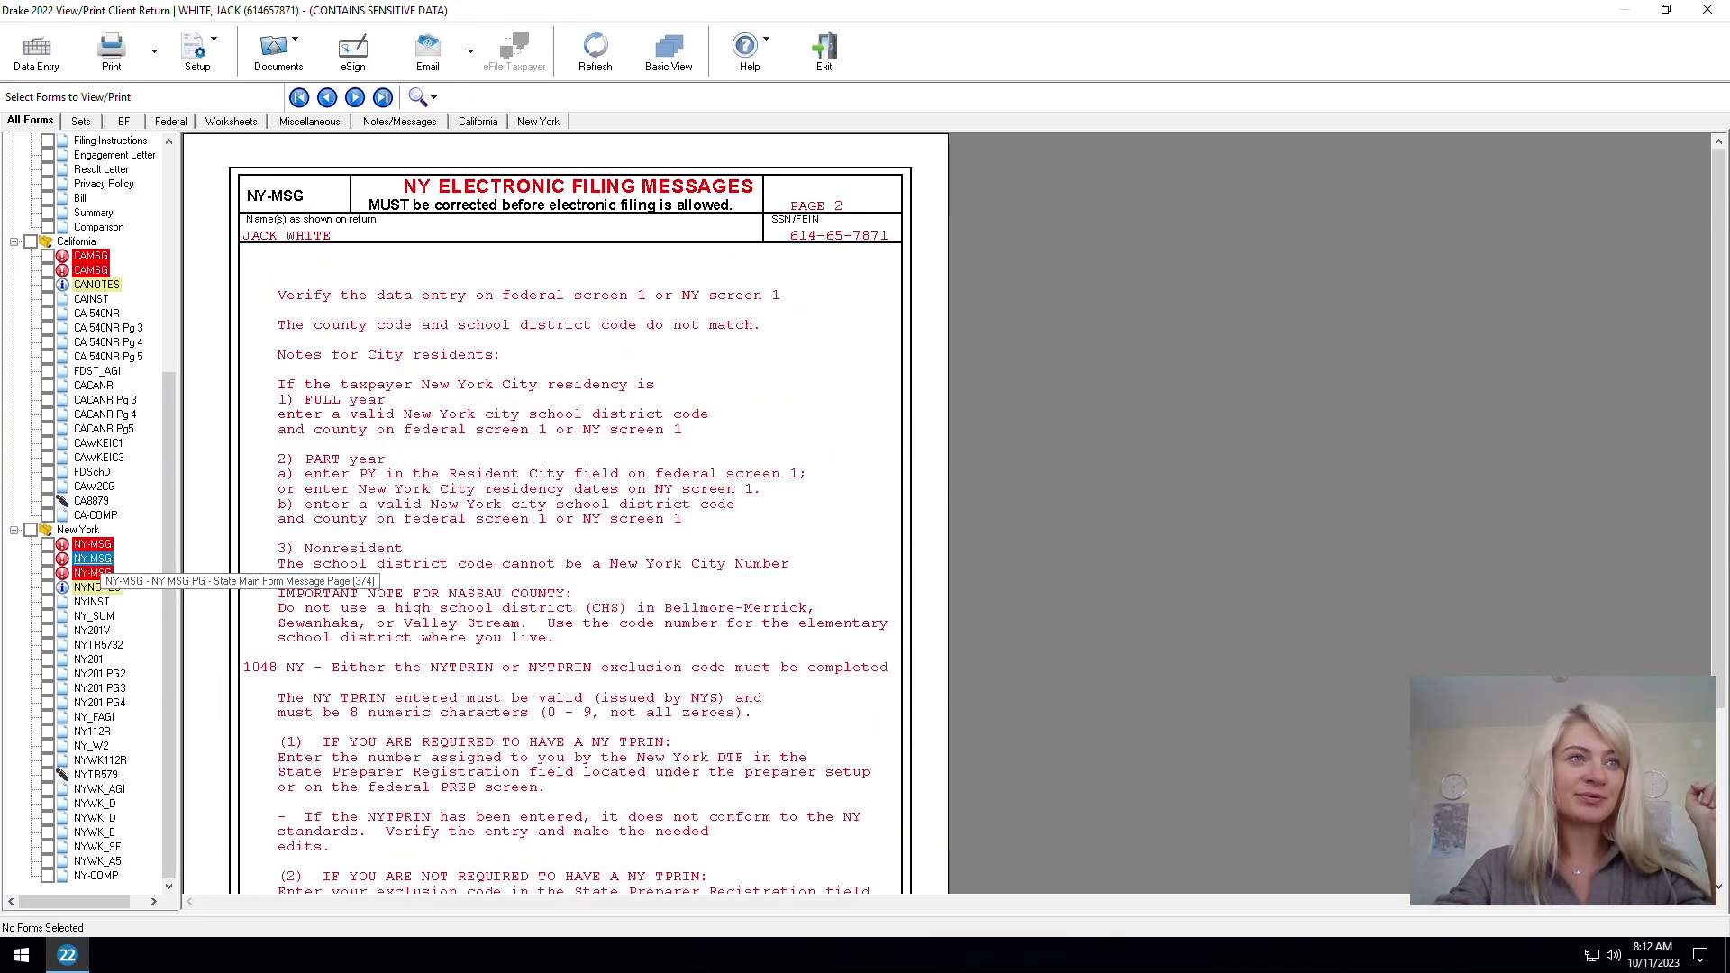
{"action": "left_click", "coordinate": [93, 573]}
{"action": "scroll", "coordinate": [93, 573], "scroll_direction": "up", "scroll_amount": 8}
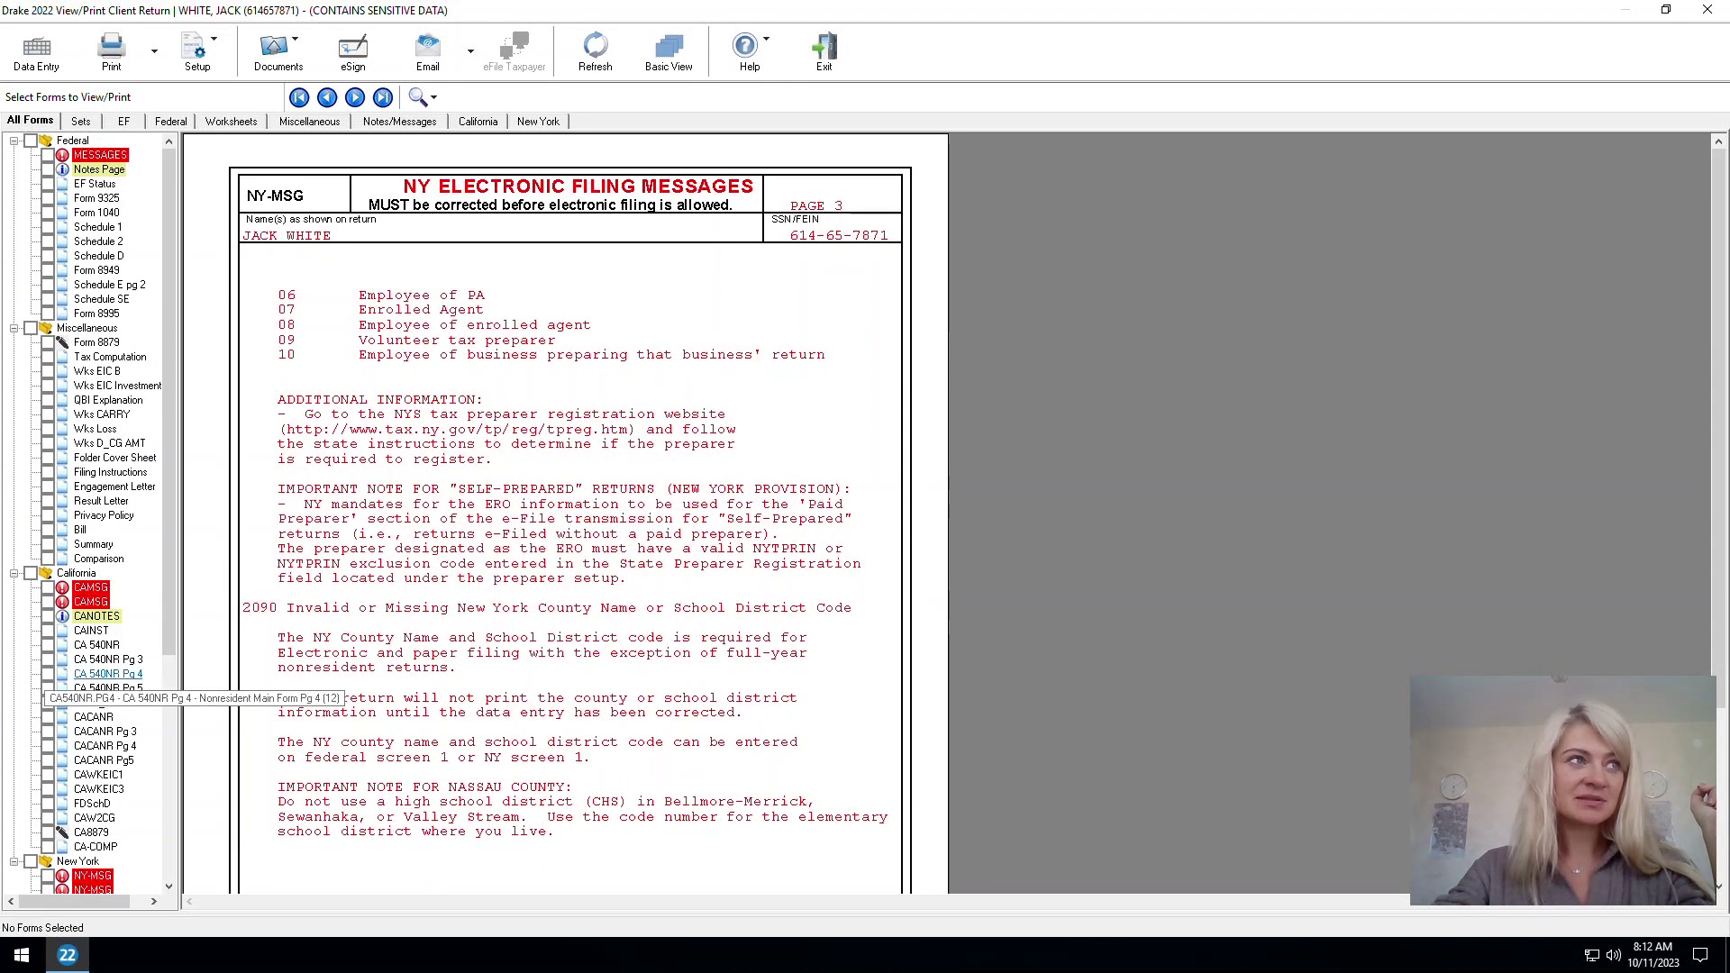
{"action": "left_click", "coordinate": [99, 155]}
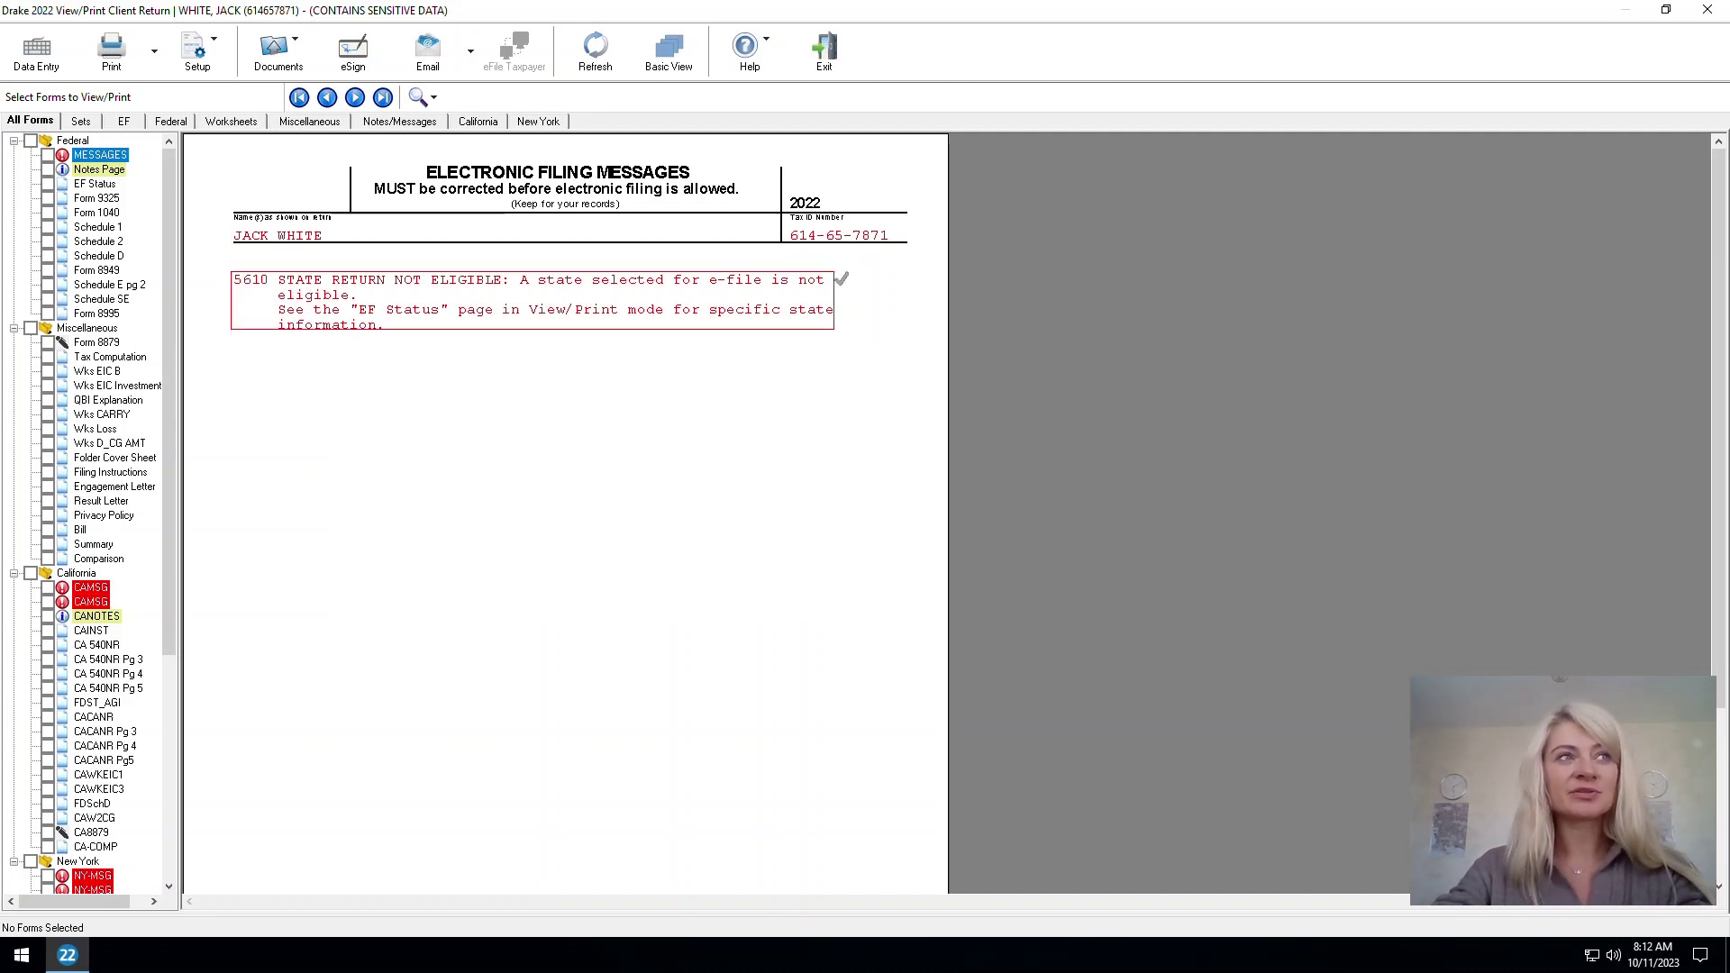
{"action": "key", "text": "Escape"}
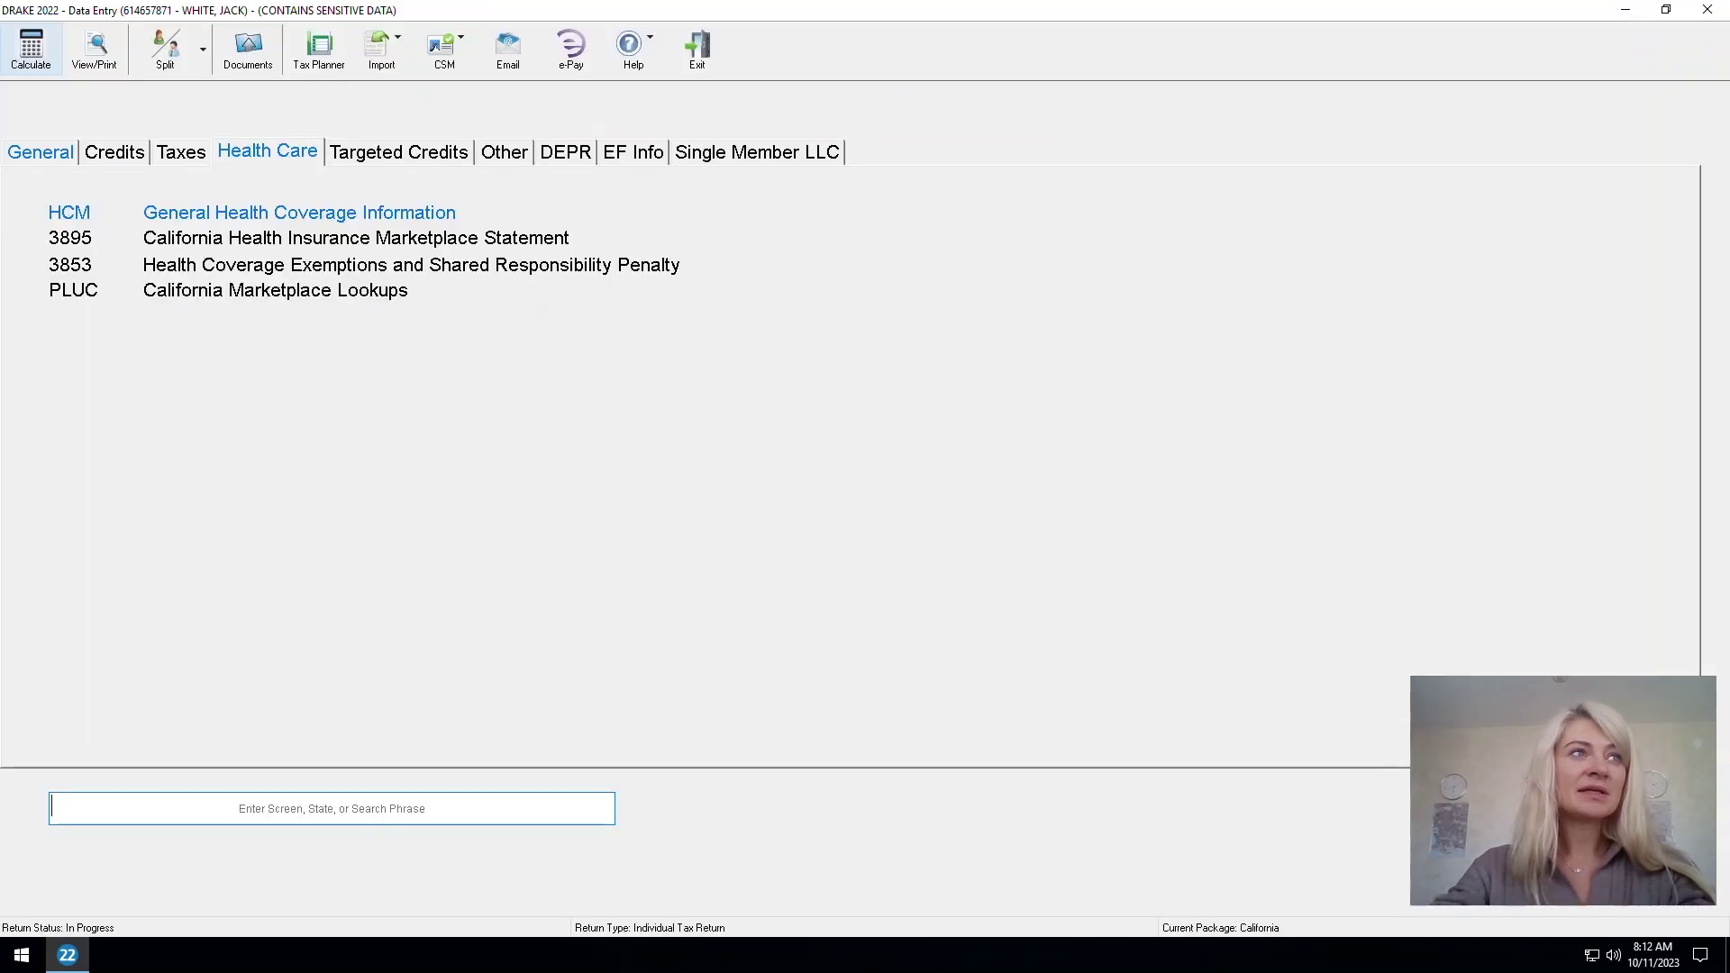
Recalculate and read the full text of federal error 5610, state return not eligible
{"action": "key", "text": "ctrl+c"}
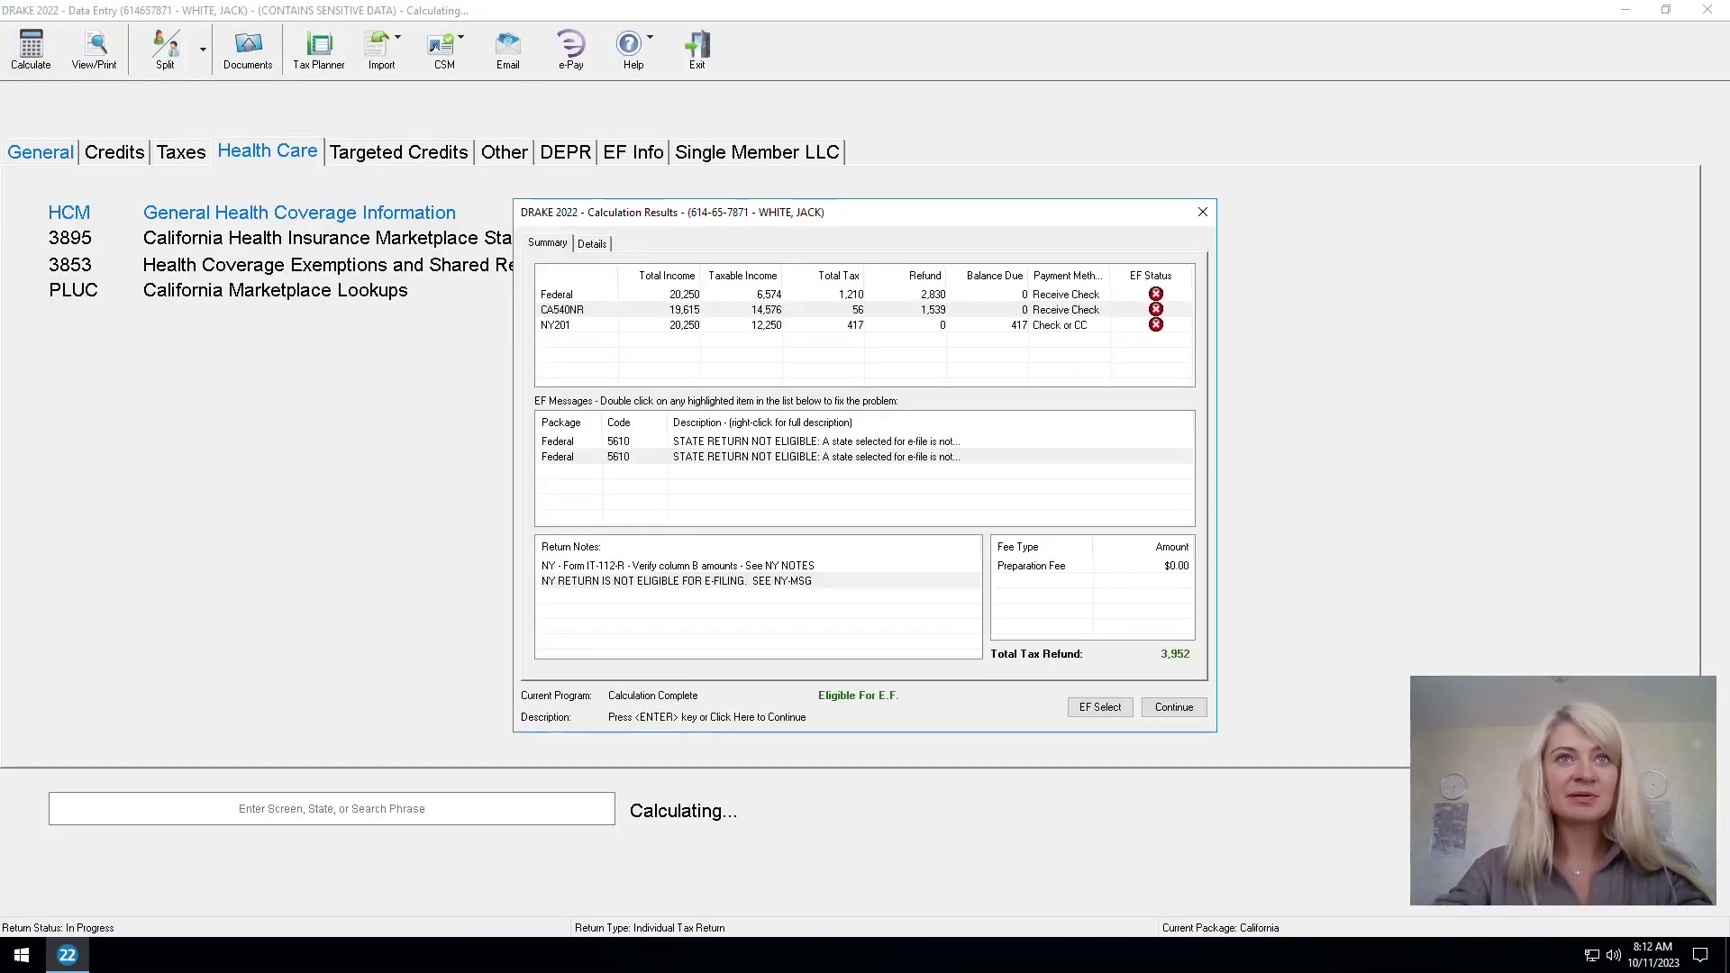
{"action": "left_click", "coordinate": [781, 440]}
{"action": "right_click", "coordinate": [781, 441]}
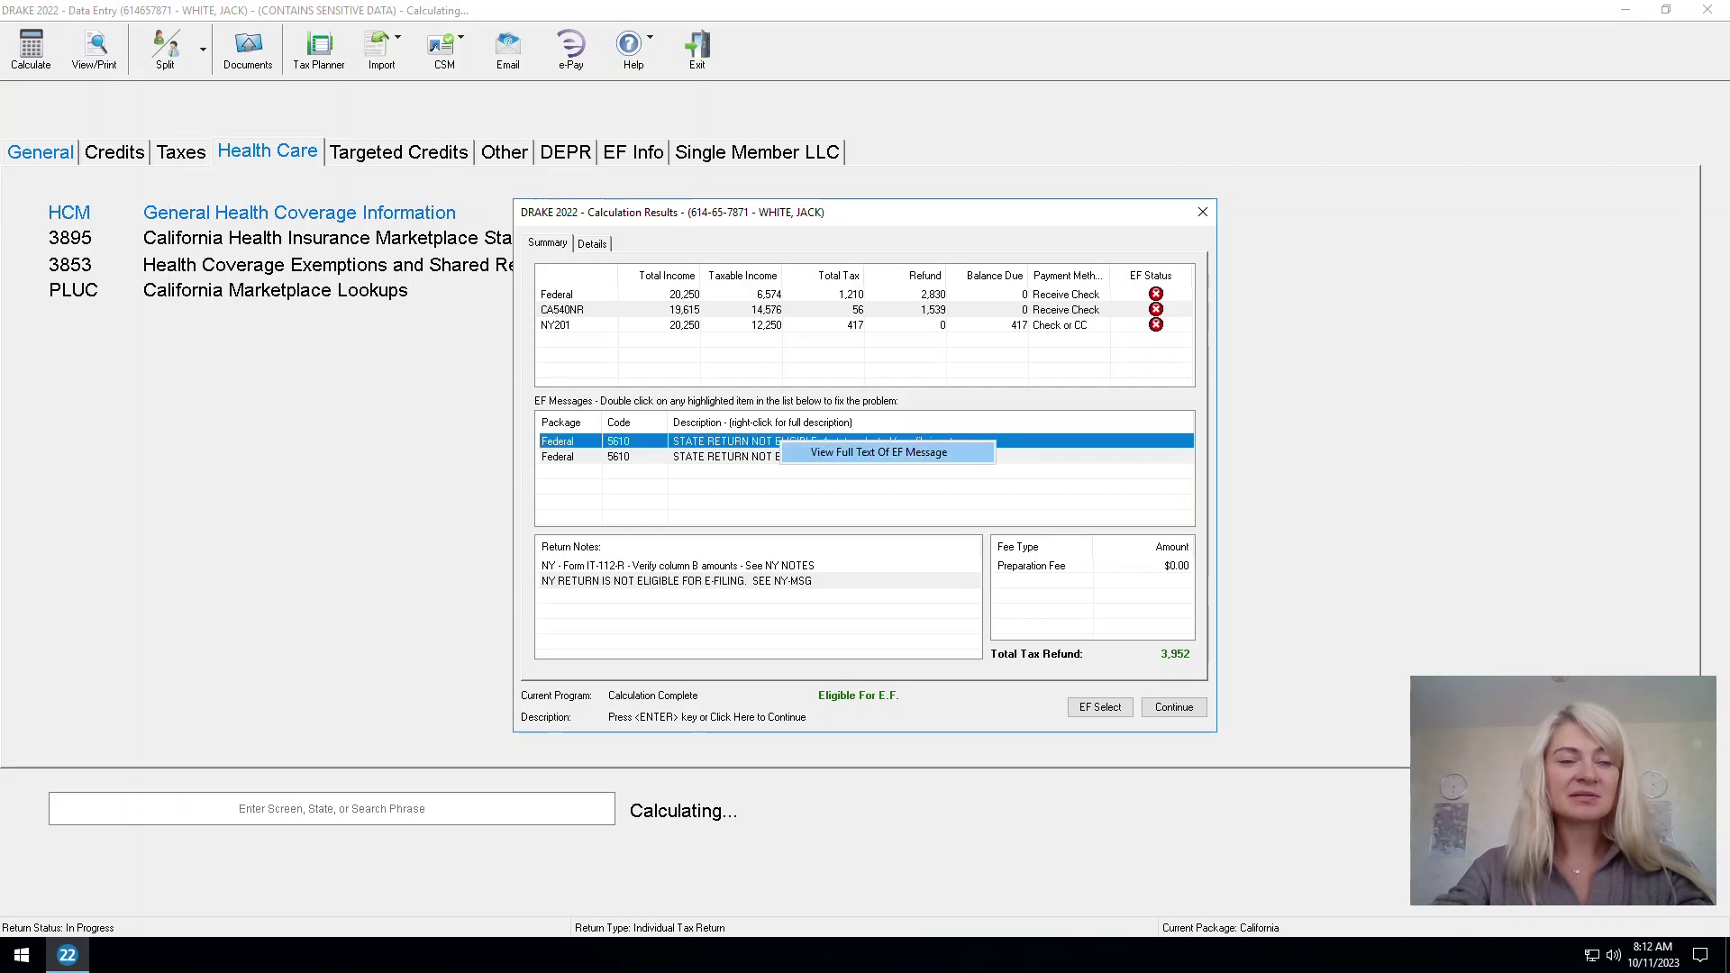
{"action": "left_click", "coordinate": [838, 451]}
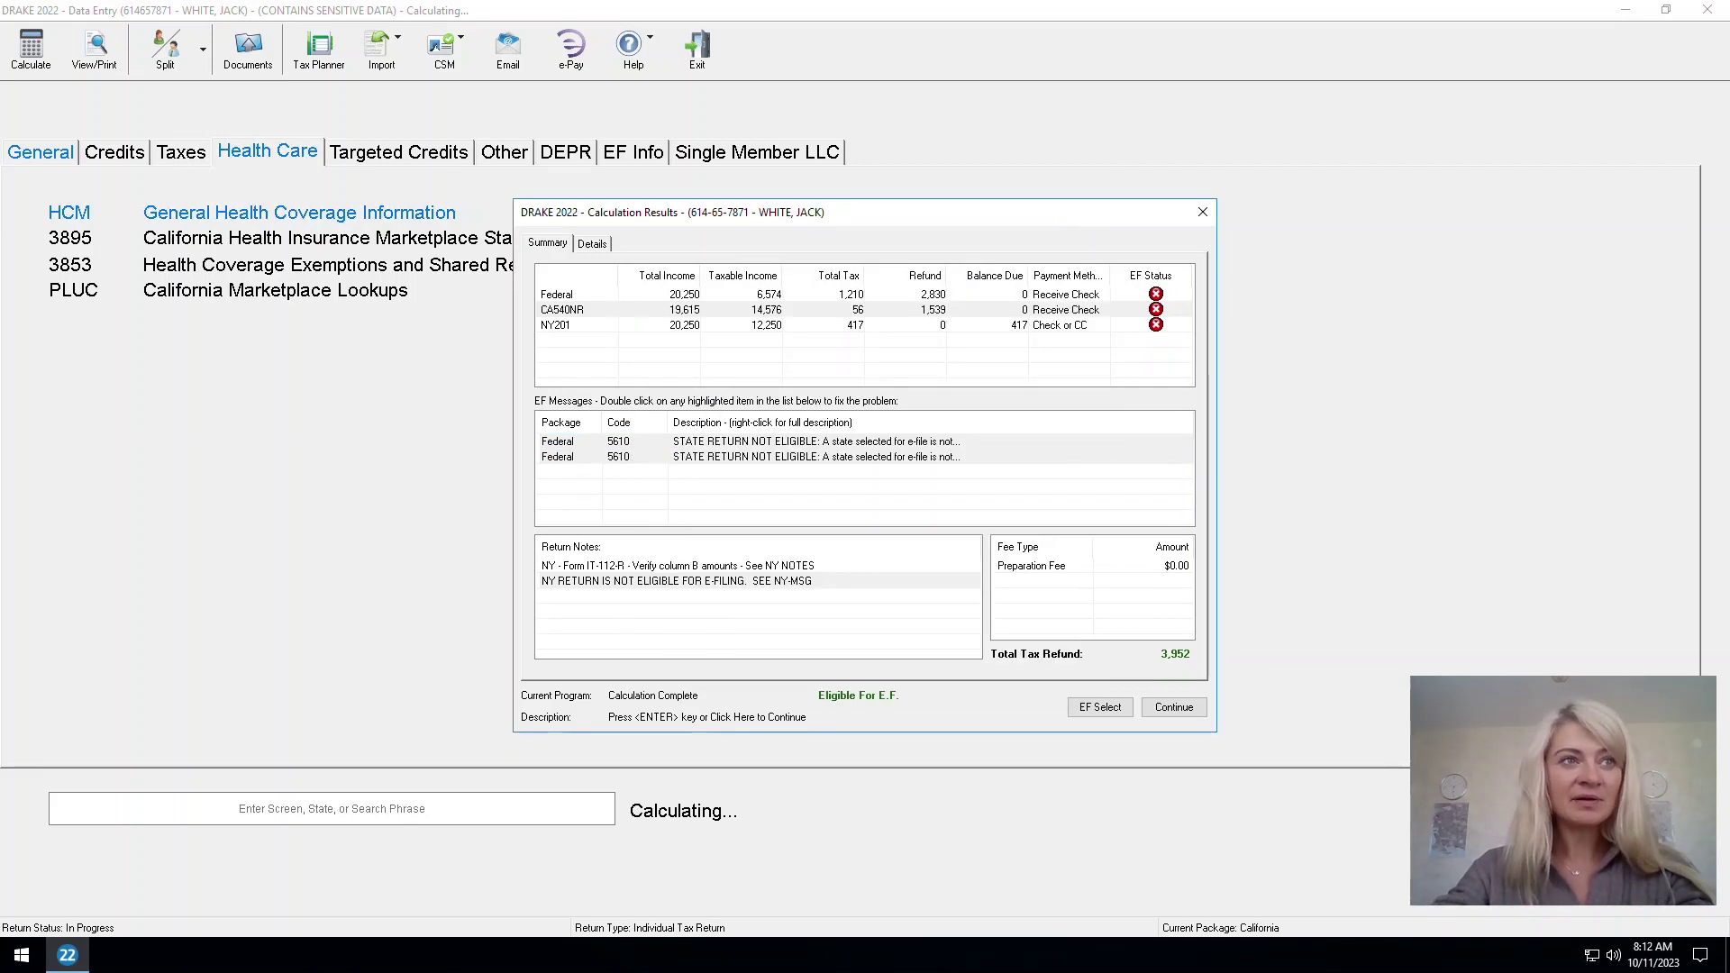
{"action": "left_click", "coordinate": [1080, 238]}
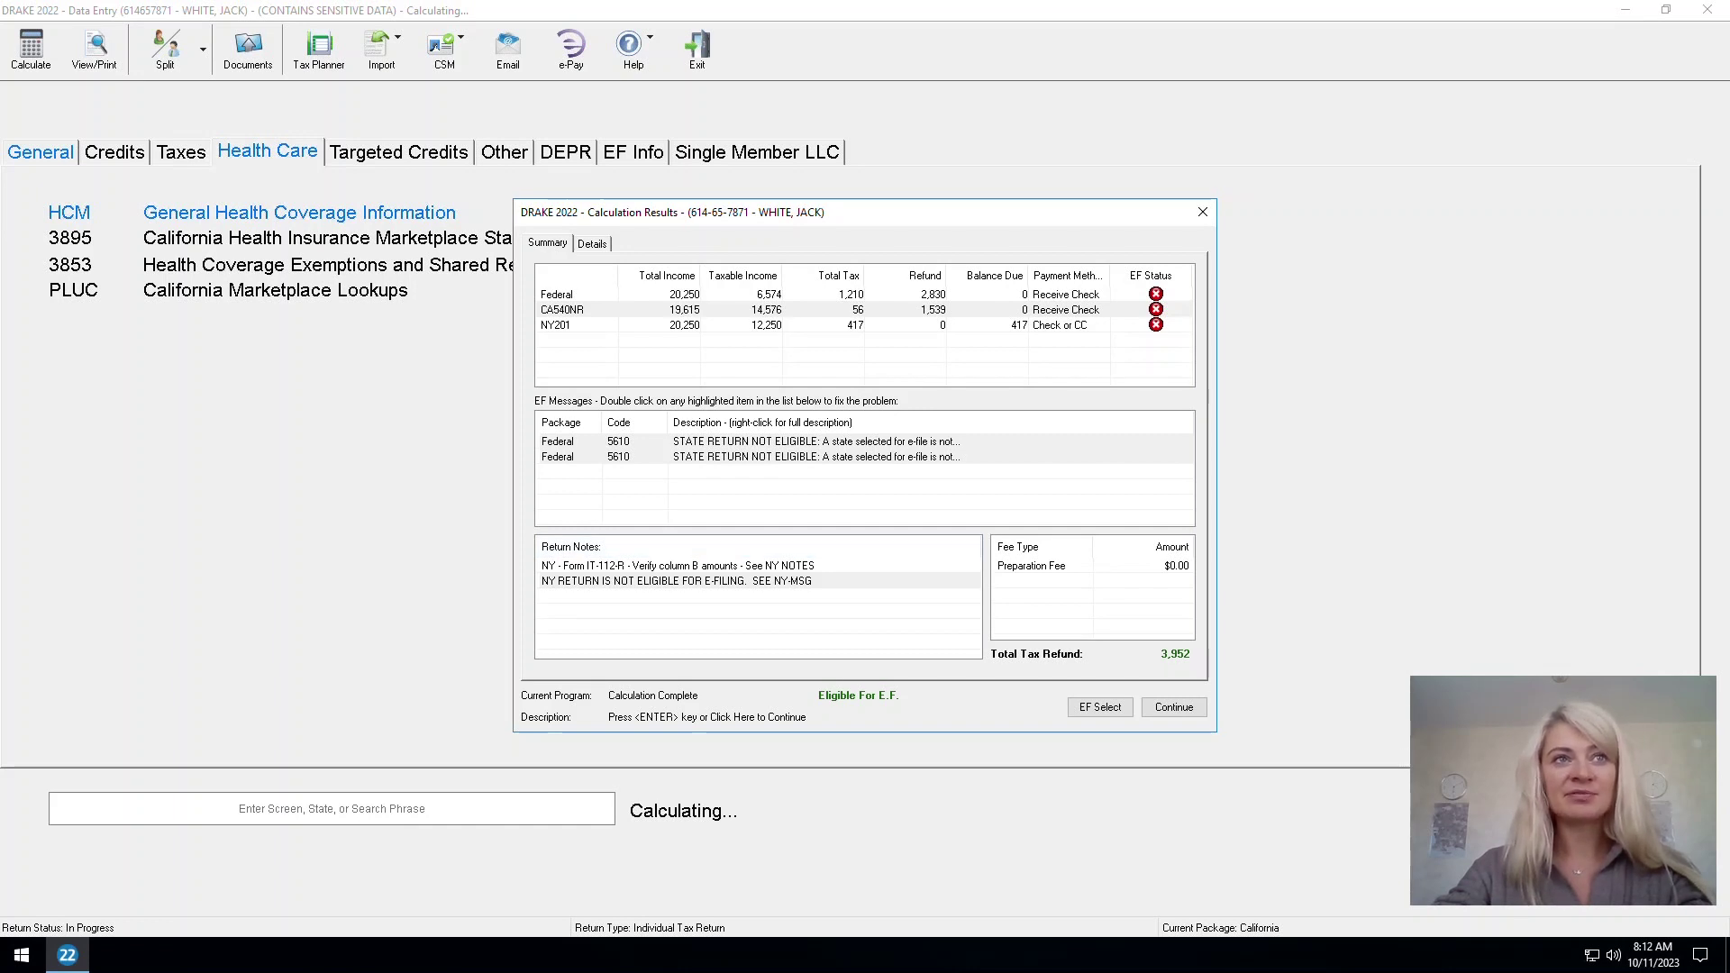